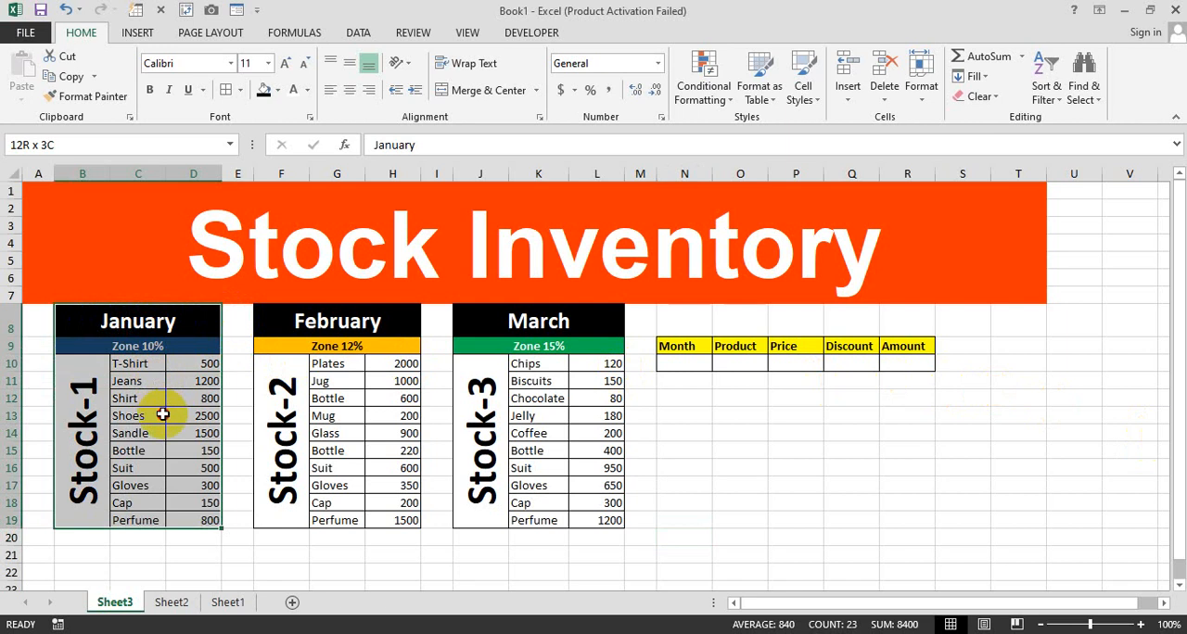
Examine the January, February and March stock tables and the empty Month-to-Amount lookup row in N10:R10
left_click_drag(163, 414, 163, 414)
left_click(294, 322)
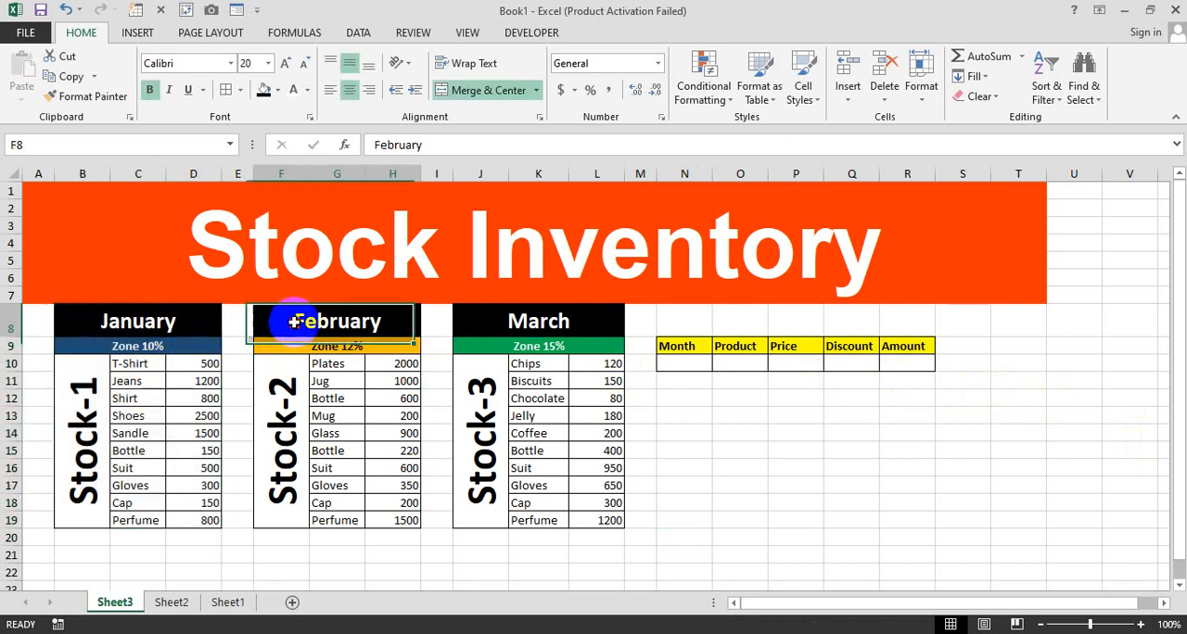
left_click_drag(294, 322, 310, 398)
left_click_drag(485, 324, 509, 402)
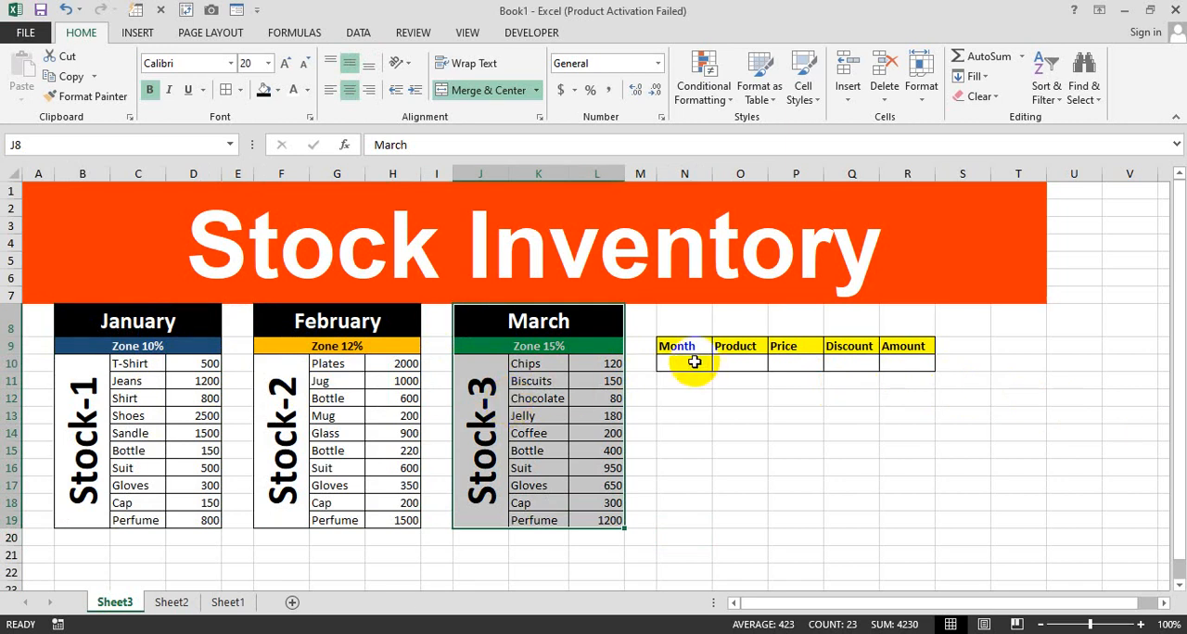
left_click_drag(694, 363, 882, 362)
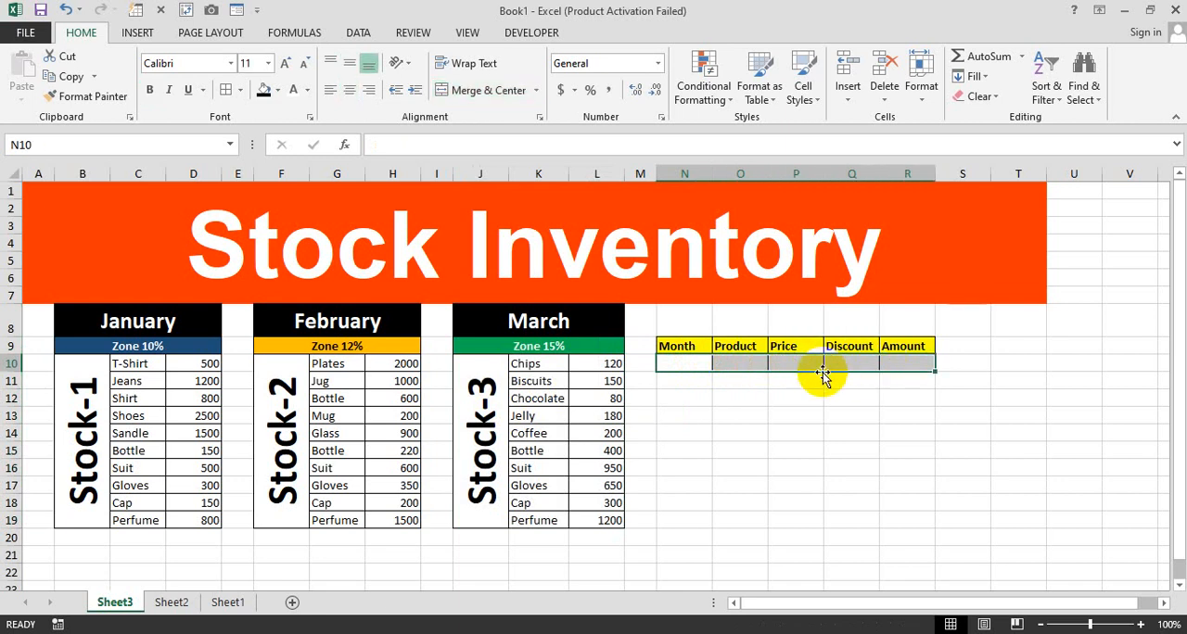
left_click(695, 394)
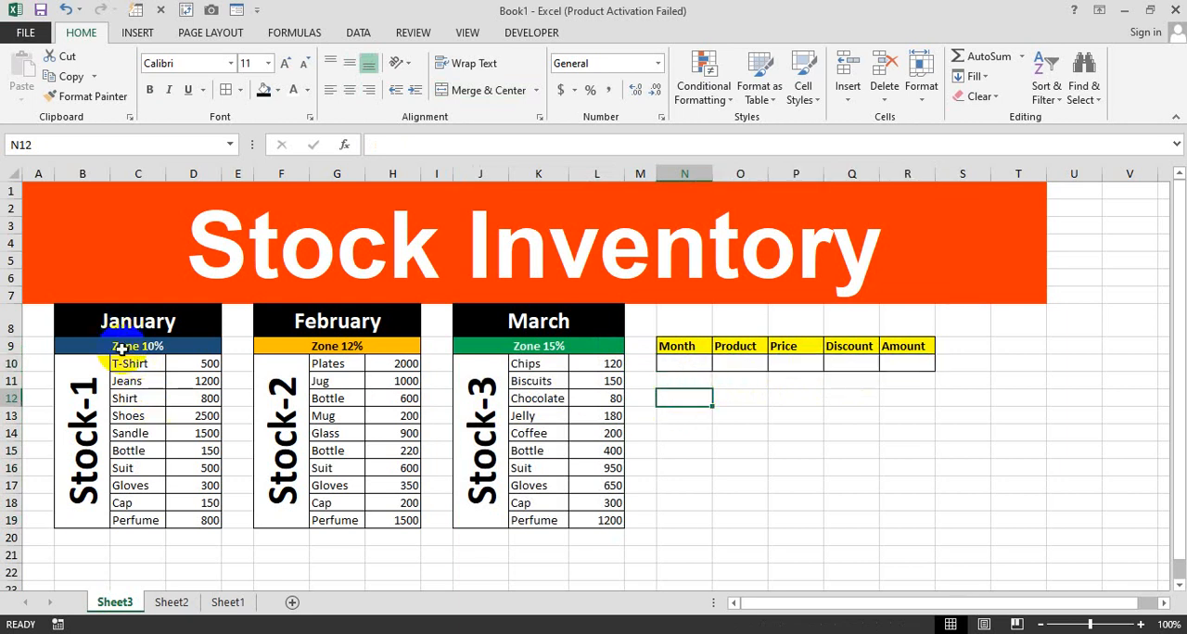
Examine the product and price entries of the January table and compare them with the February table's first product
left_click_drag(126, 362, 182, 360)
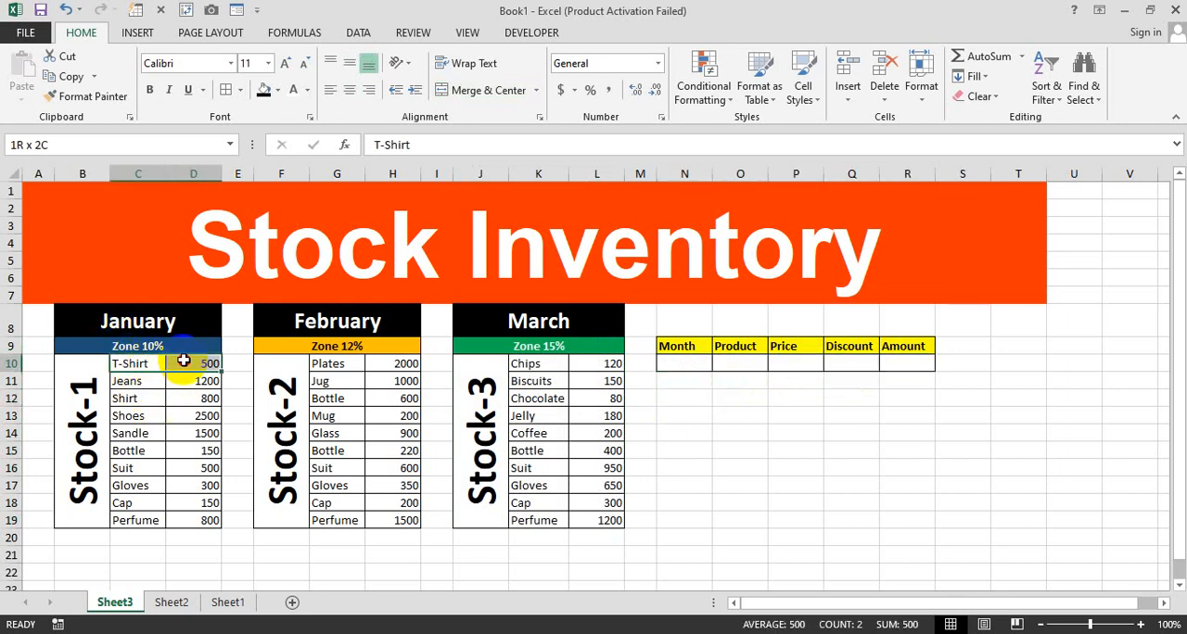
left_click(177, 315)
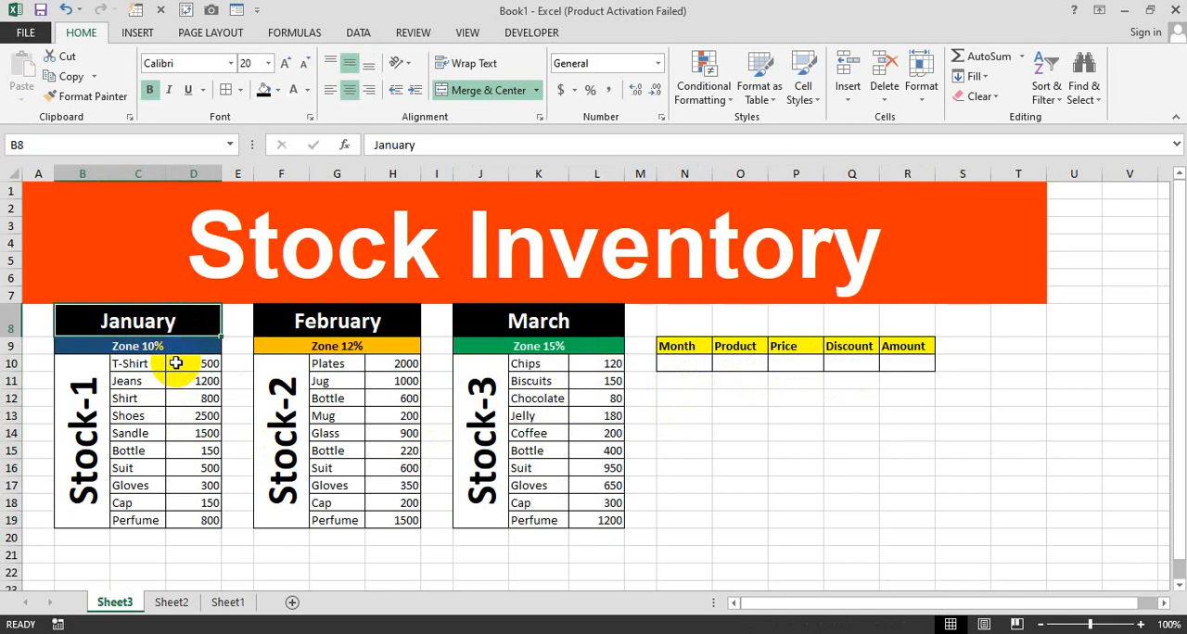
left_click(149, 363)
left_click(144, 382)
left_click(139, 400)
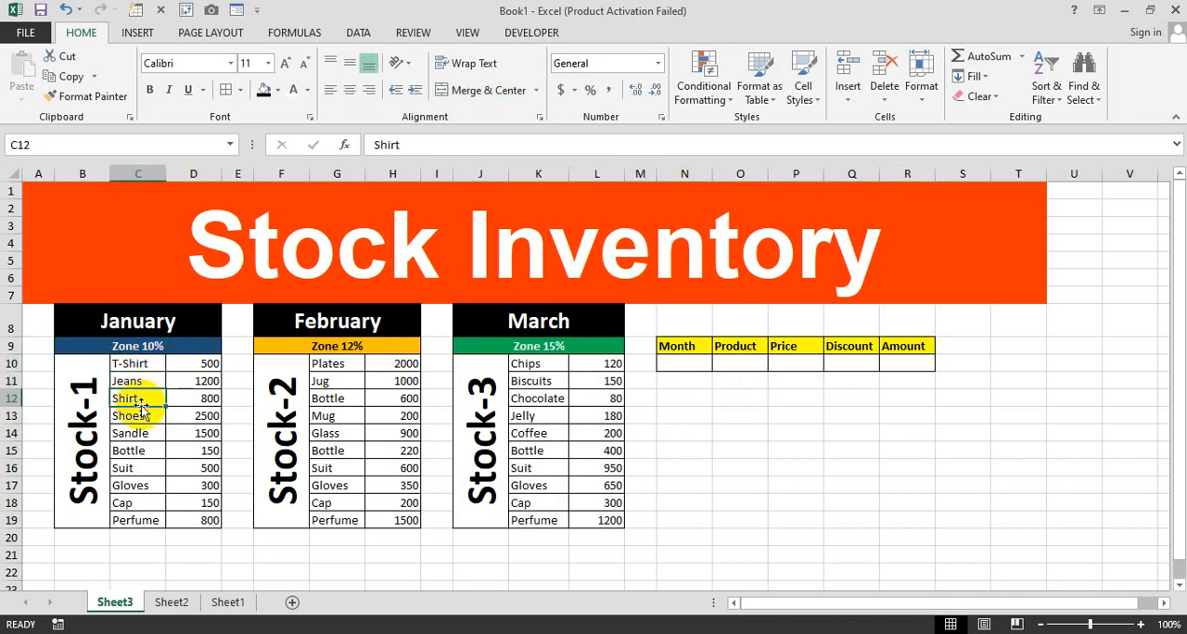
left_click(143, 416)
left_click_drag(138, 366, 165, 479)
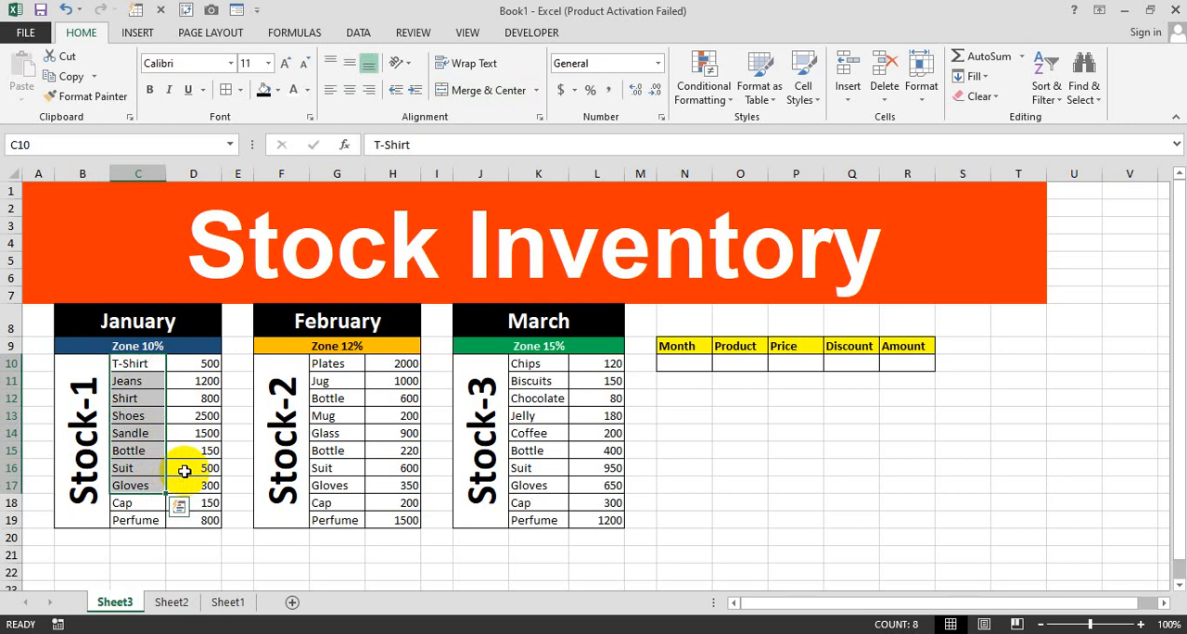
left_click_drag(140, 367, 189, 522)
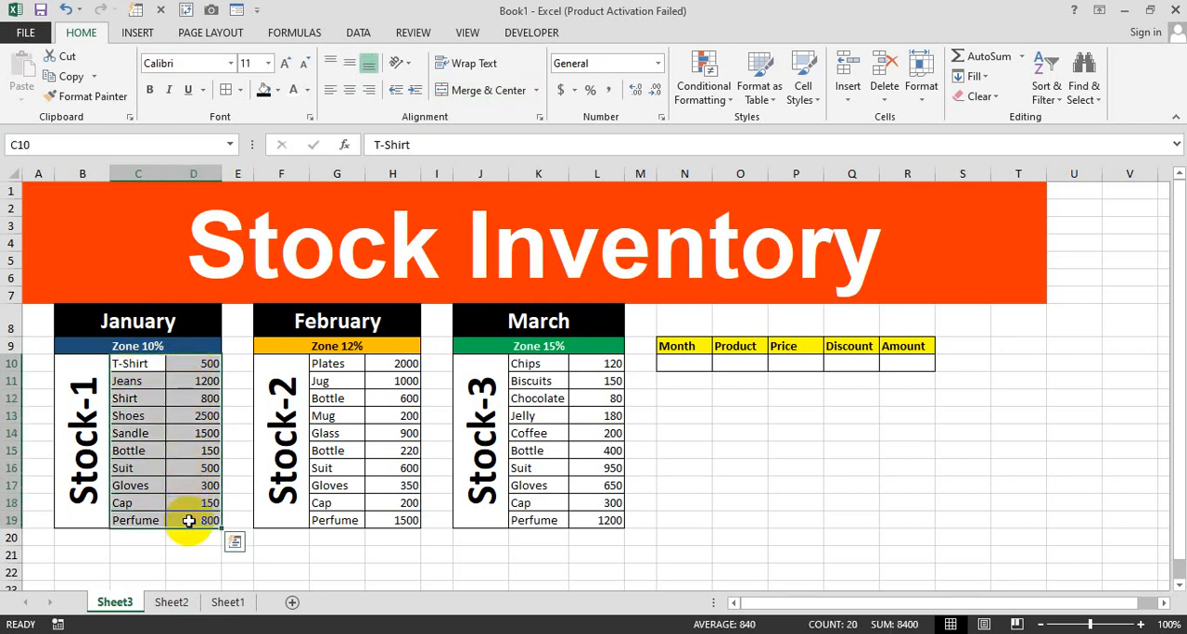
left_click(188, 364)
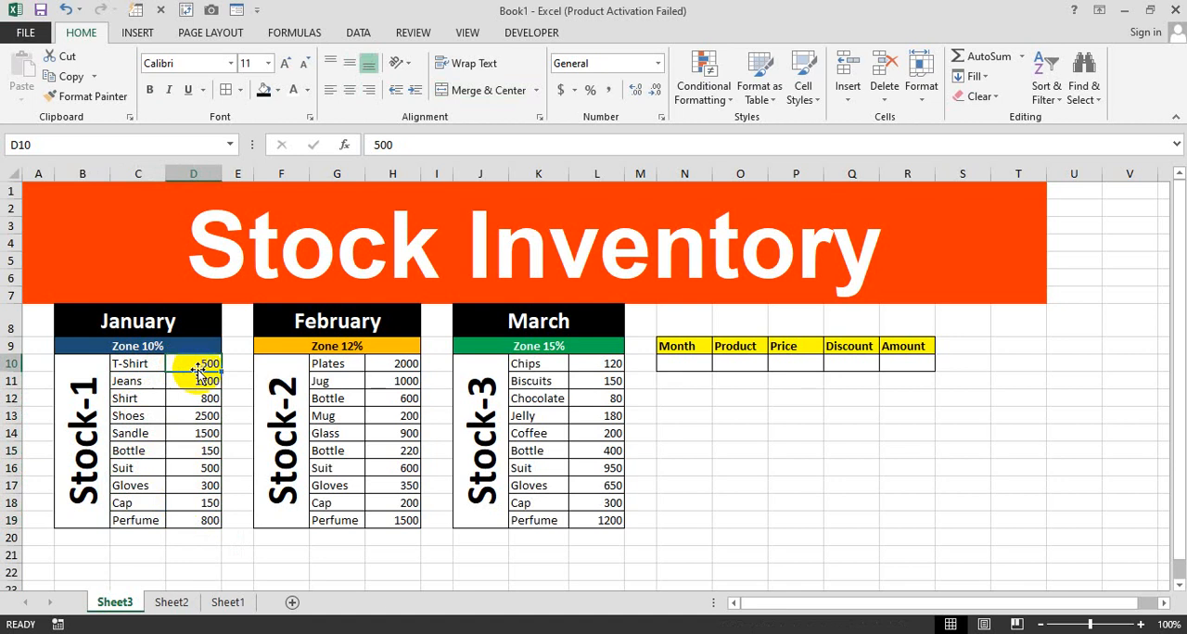
left_click(341, 364)
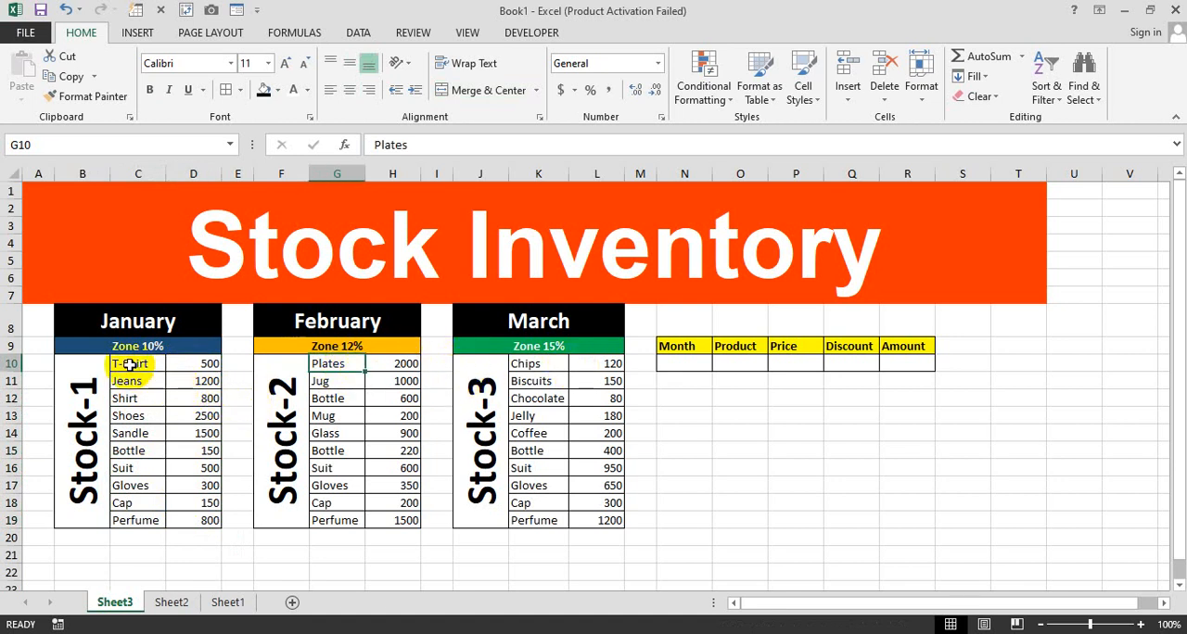
Define the workbook-level name Stock1 for January's product and price range C10:D19 with the Name Manager
left_click_drag(130, 364, 217, 510)
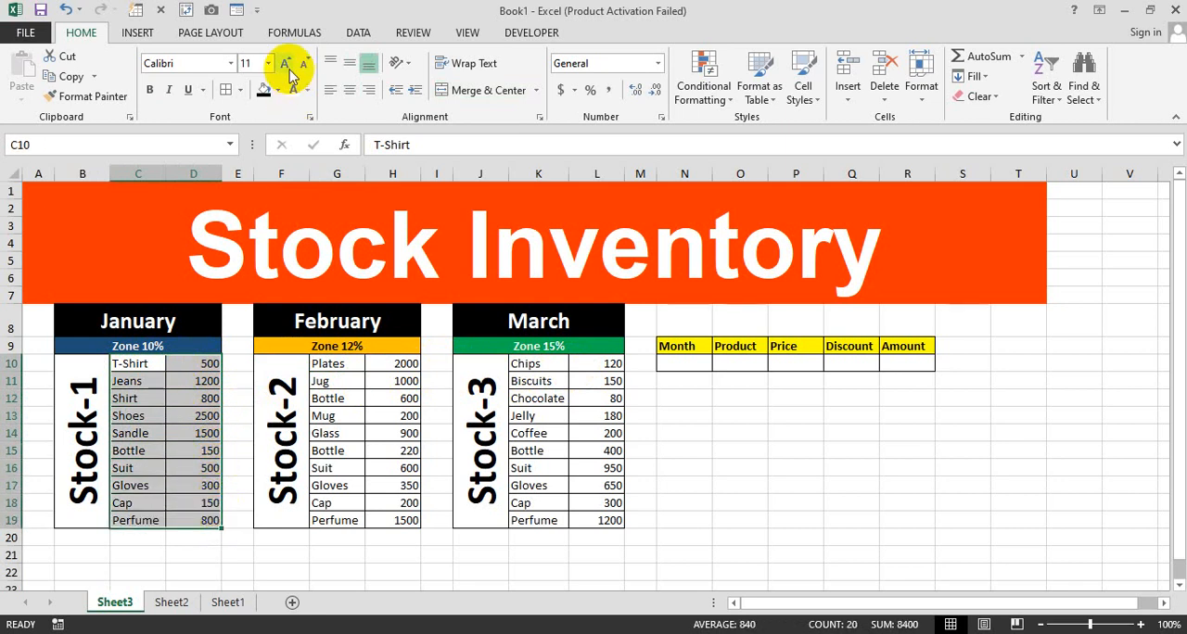
left_click(293, 33)
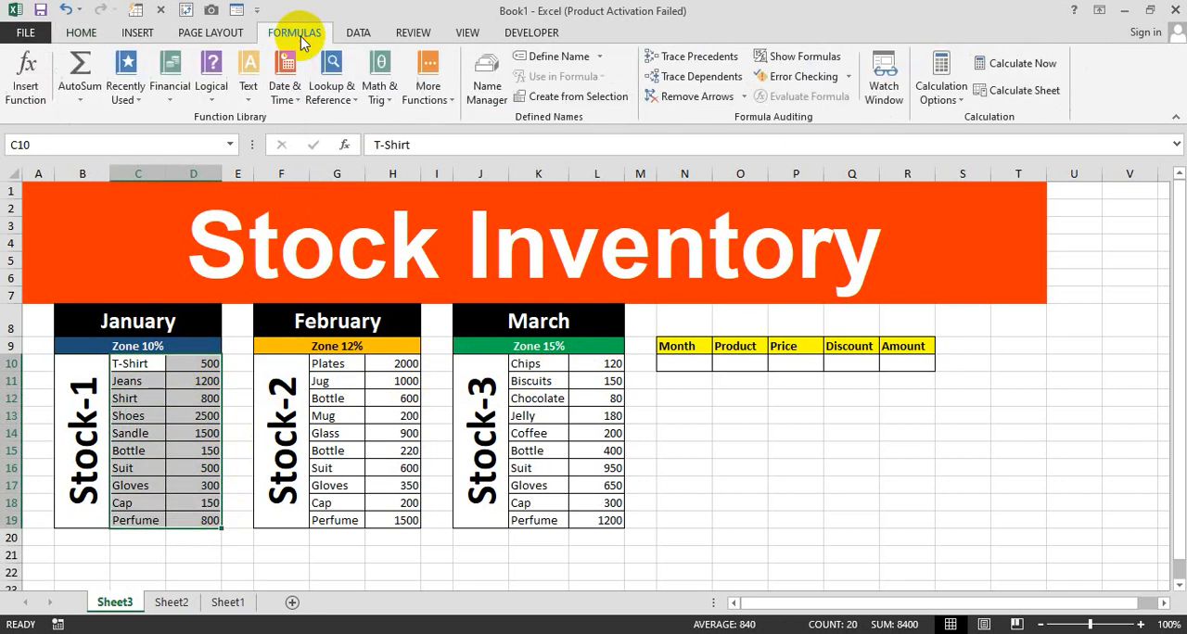
left_click(482, 104)
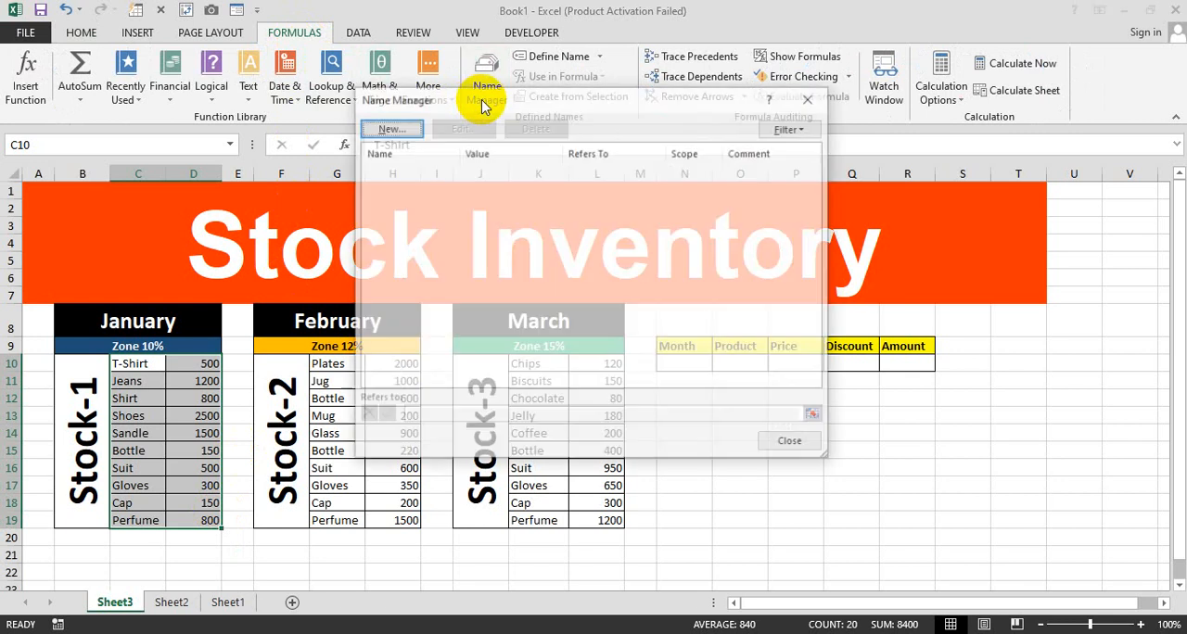
left_click(399, 137)
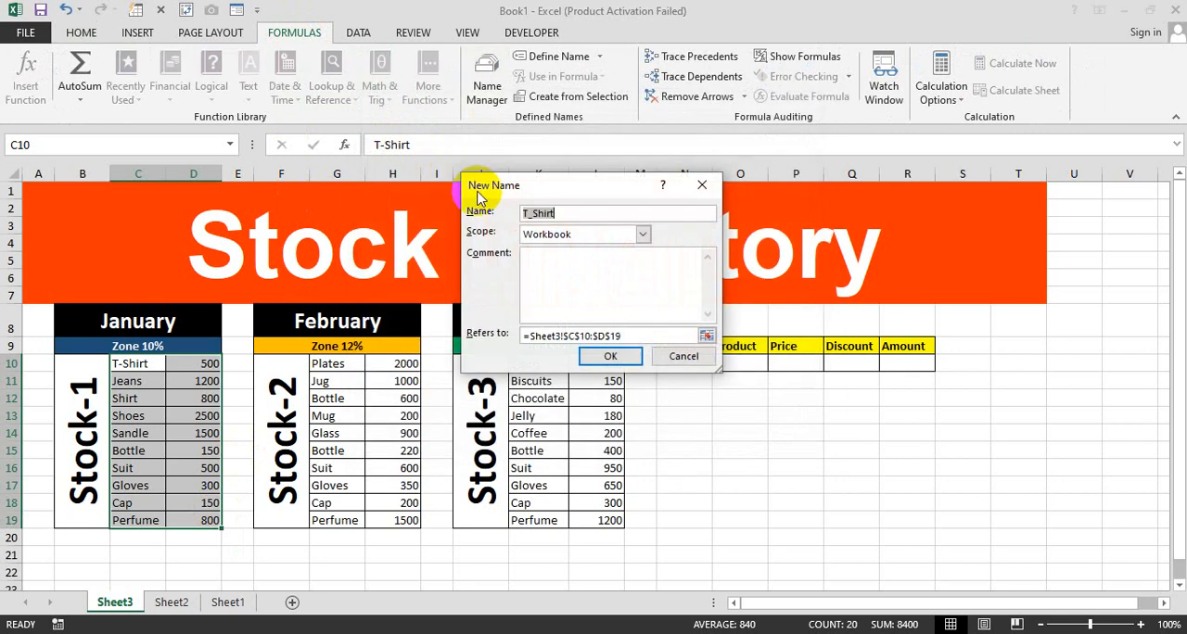
left_click(544, 213)
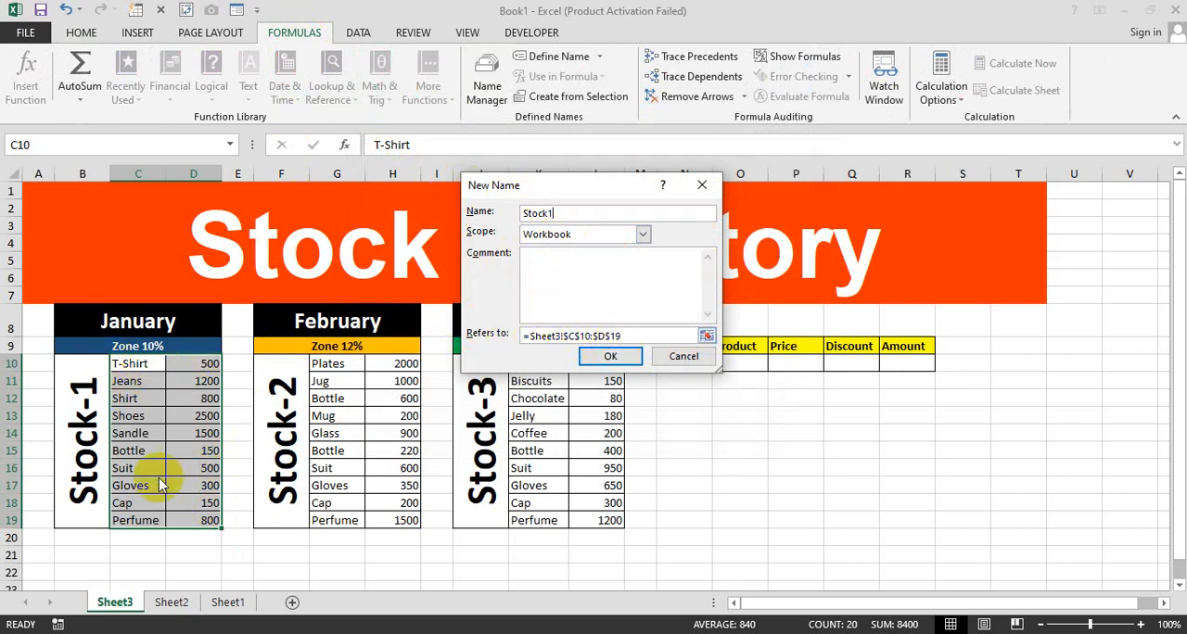
left_click(608, 356)
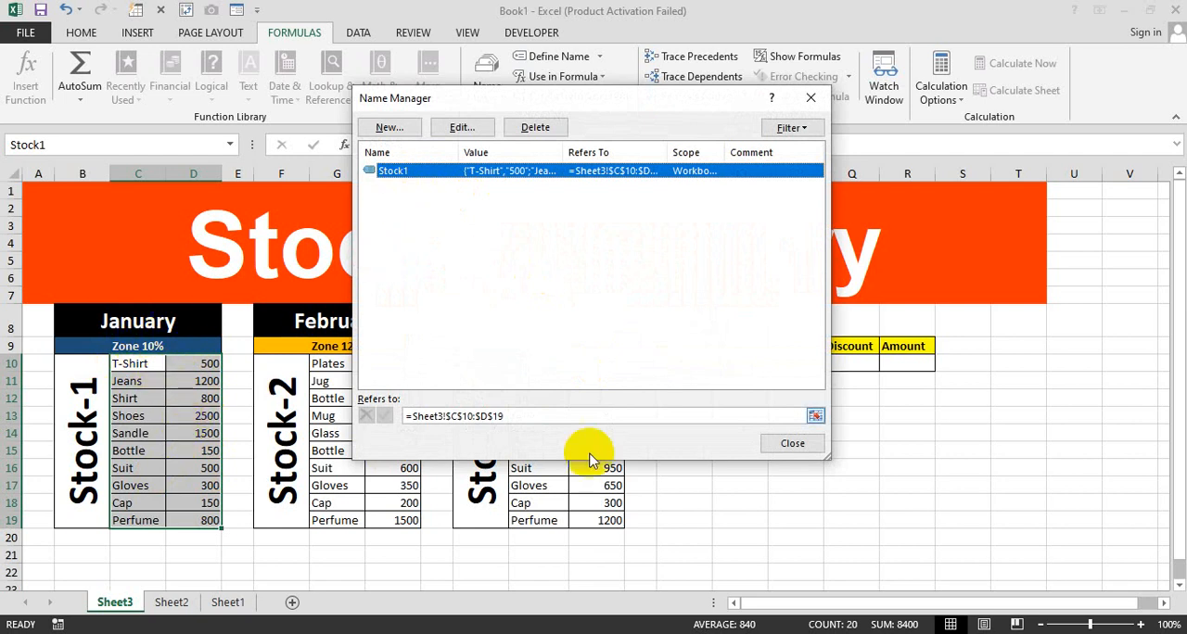
left_click(788, 443)
Define the workbook-level name Stock2 for February's product and price range G10:H19 with the Name Manager
left_click_drag(329, 367, 388, 521)
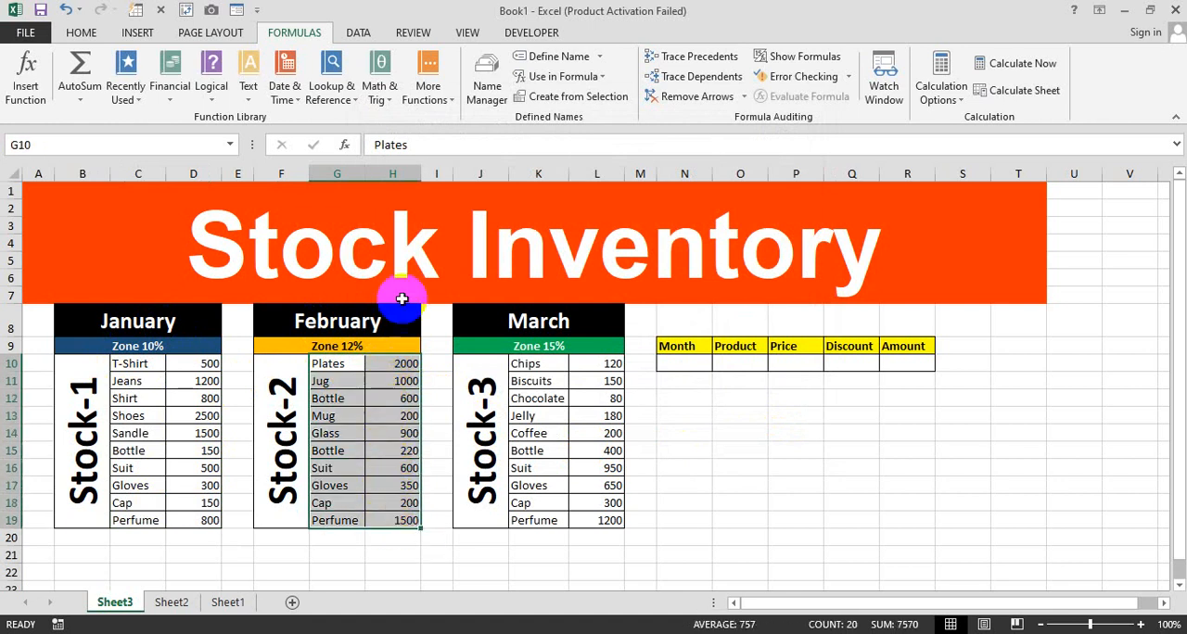
left_click(487, 93)
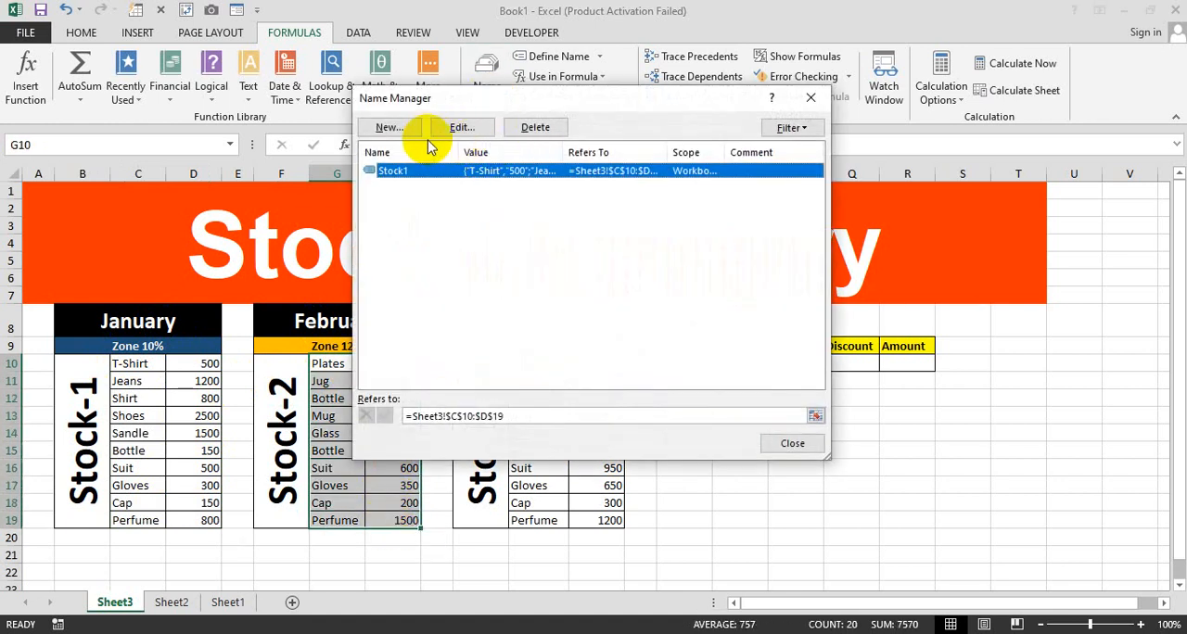
left_click(391, 127)
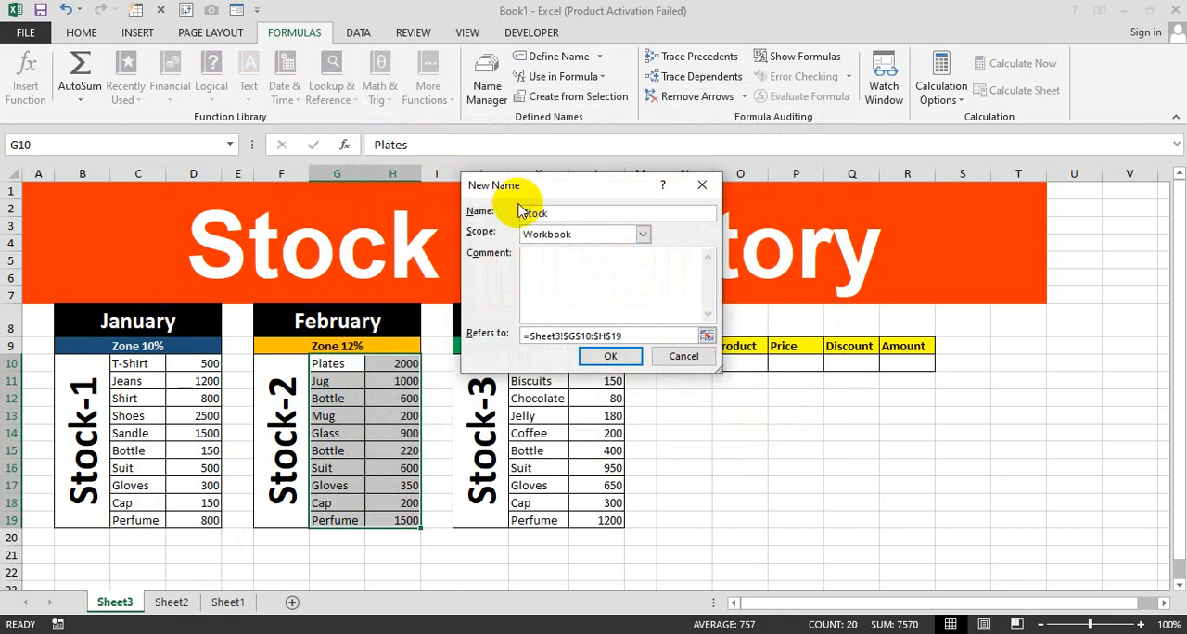
left_click(610, 357)
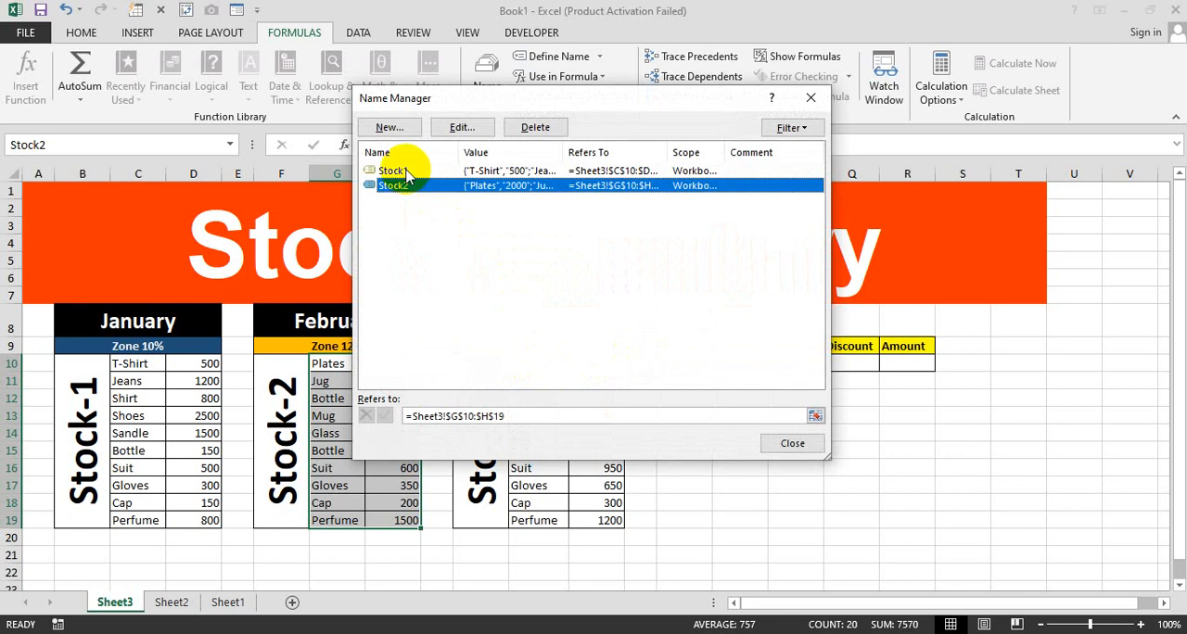
left_click(408, 174)
left_click(413, 187)
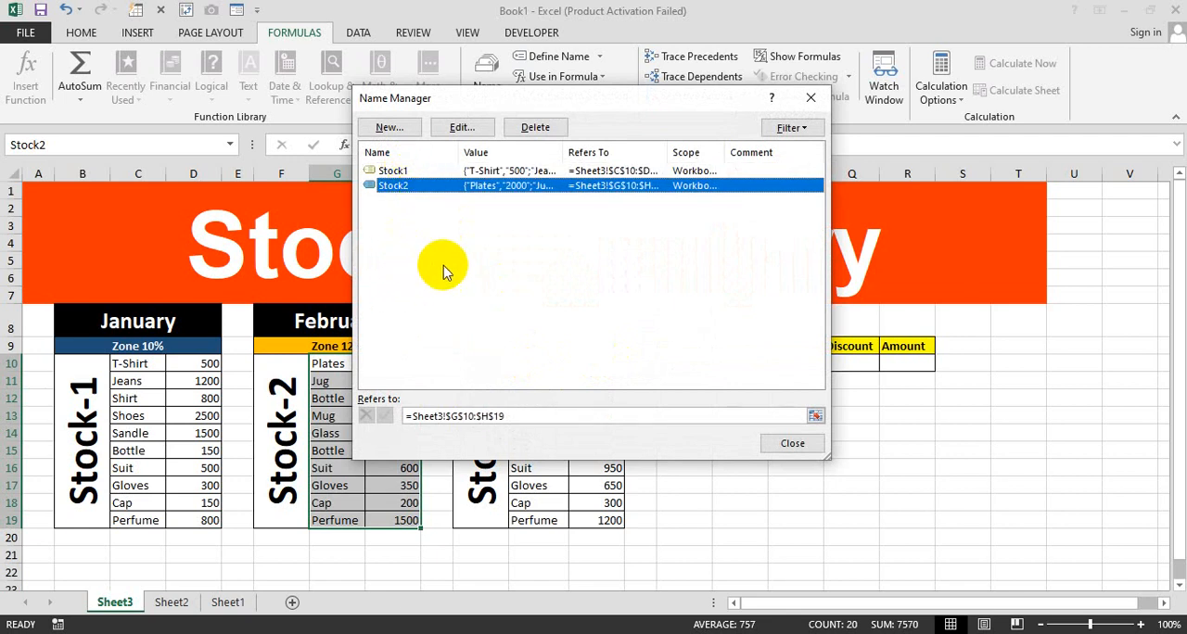
left_click(793, 444)
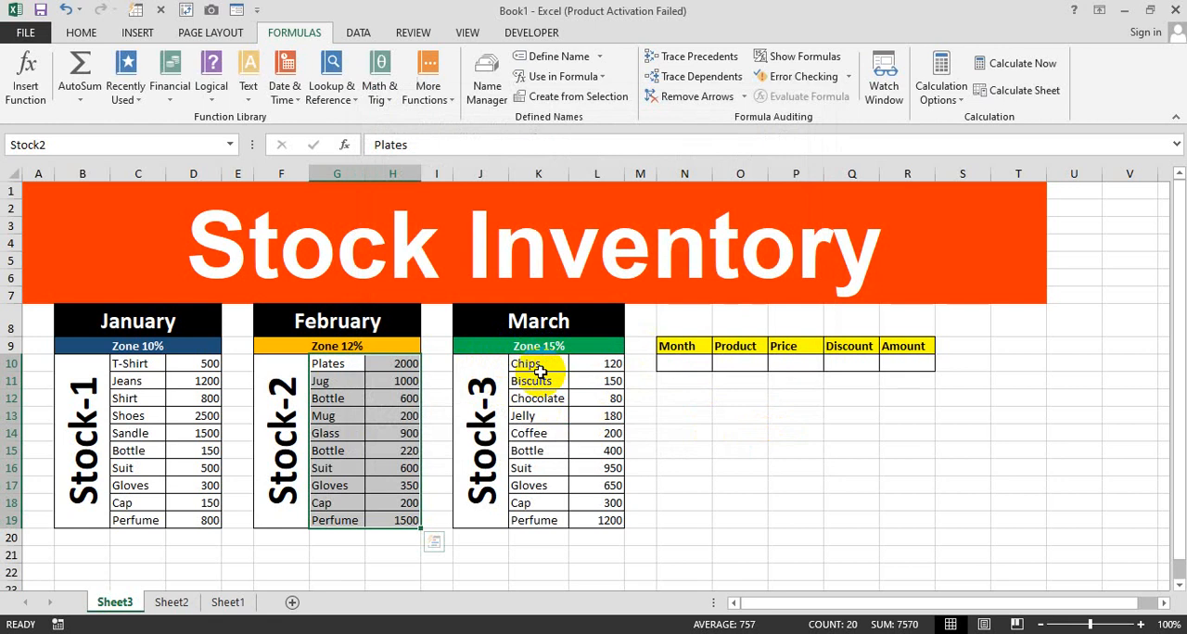
Name March's product and price range K10:L19 Stock3 directly, without the Name Manager
left_click(529, 367)
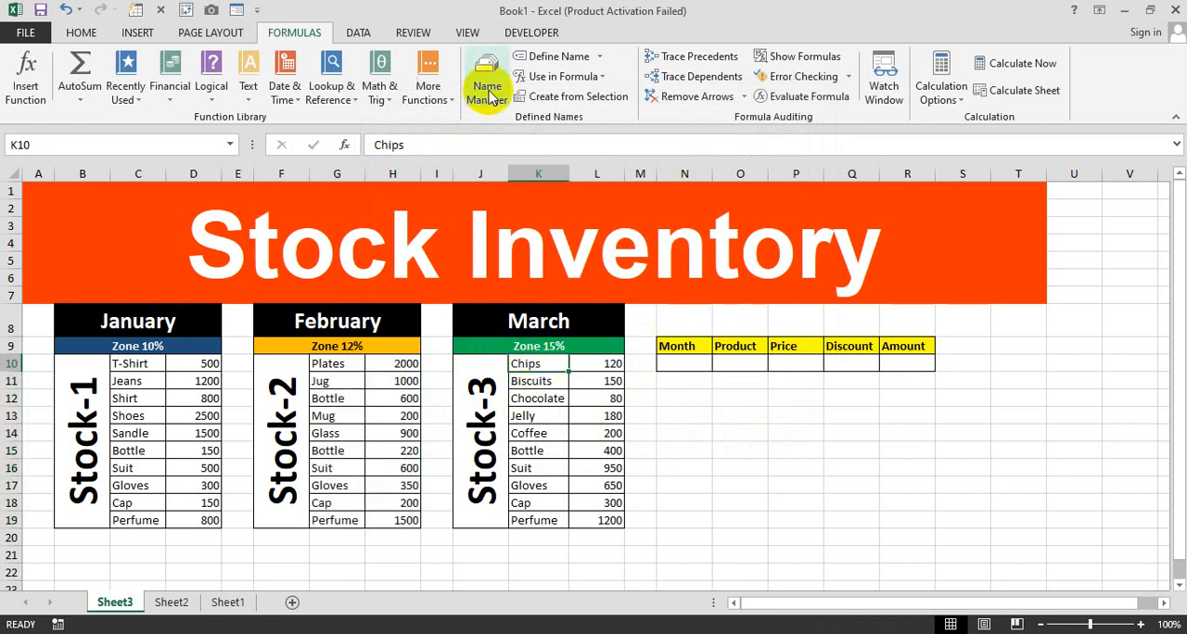
left_click_drag(528, 364, 609, 522)
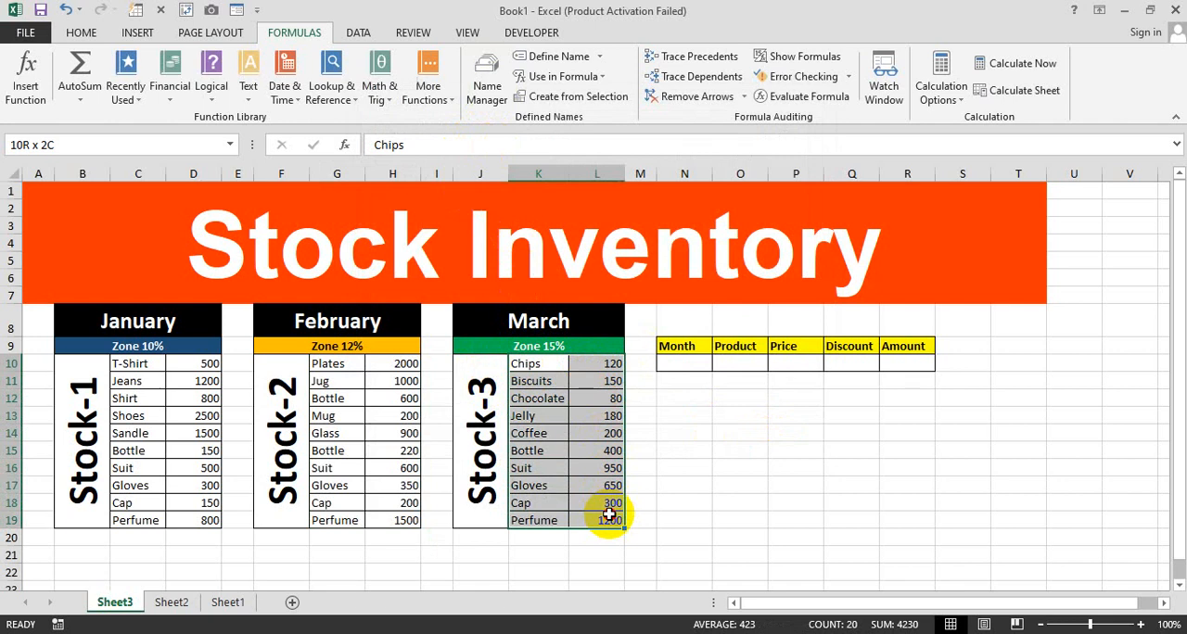
left_click(50, 145)
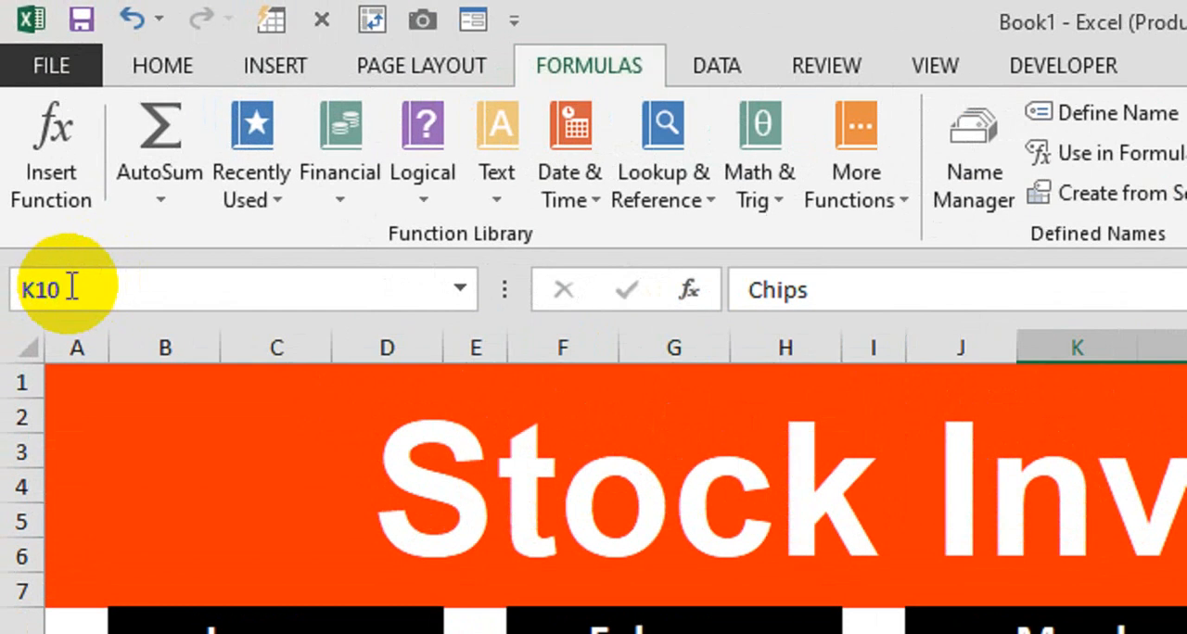
left_click(46, 143)
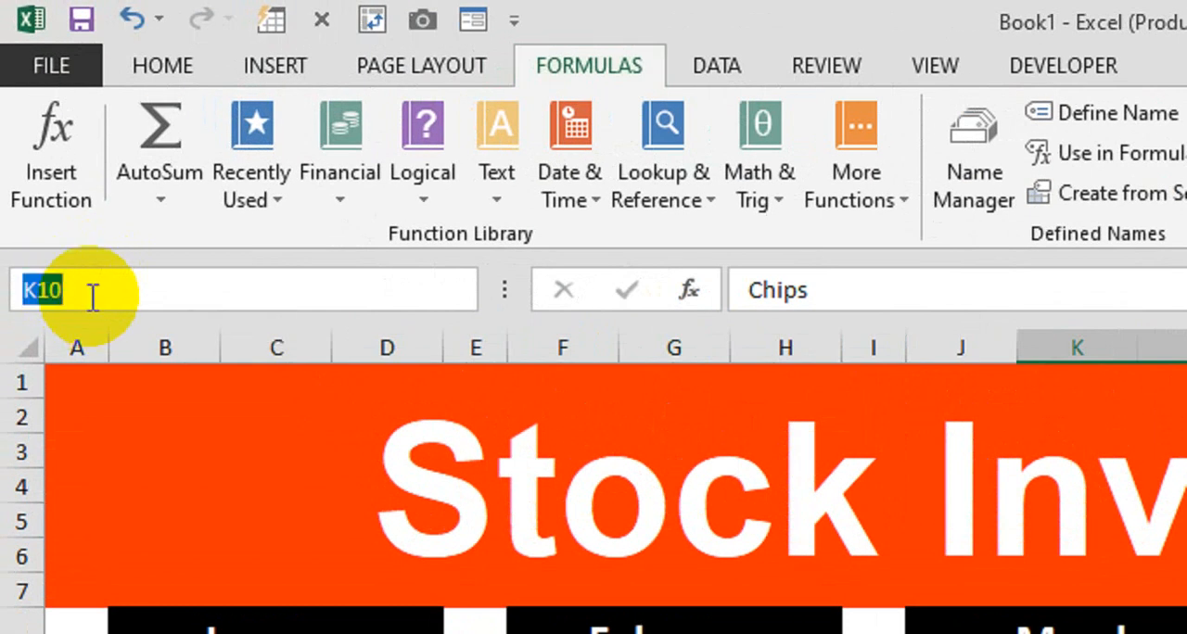
type("Stock3")
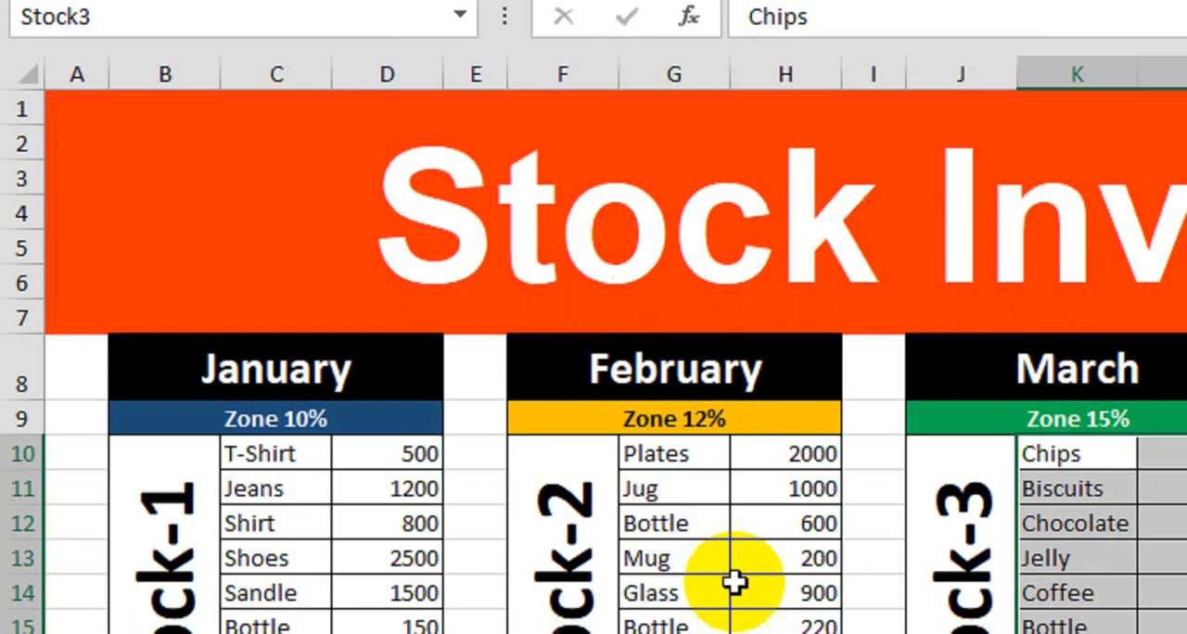
left_click(756, 620)
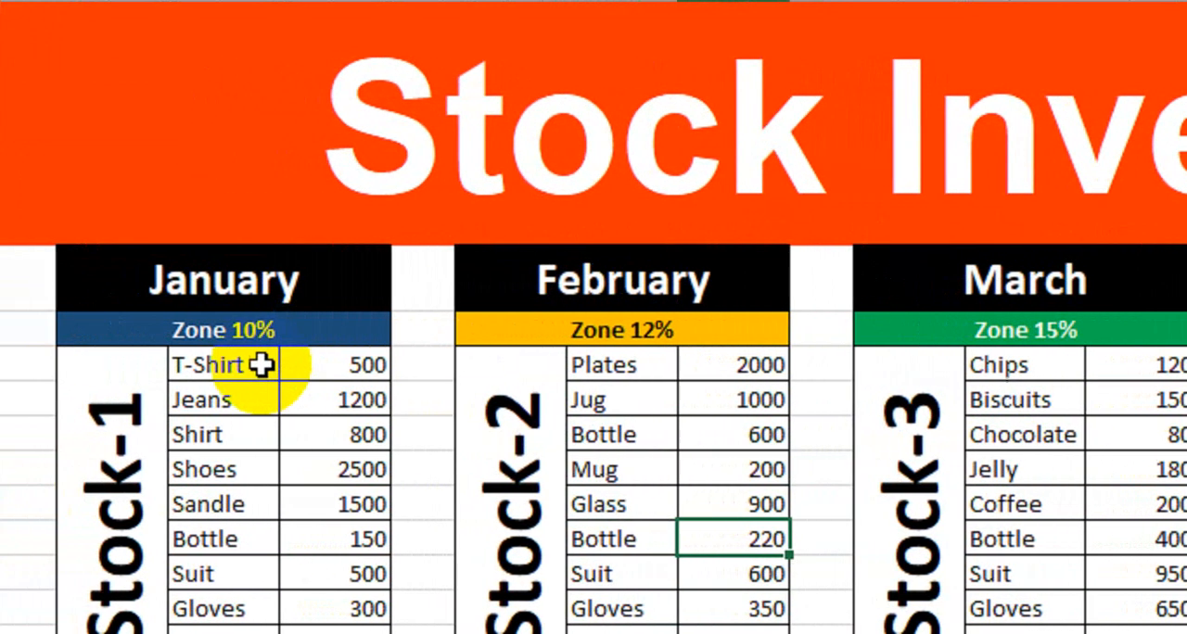
left_click_drag(151, 366, 238, 370)
left_click_drag(362, 369, 334, 480)
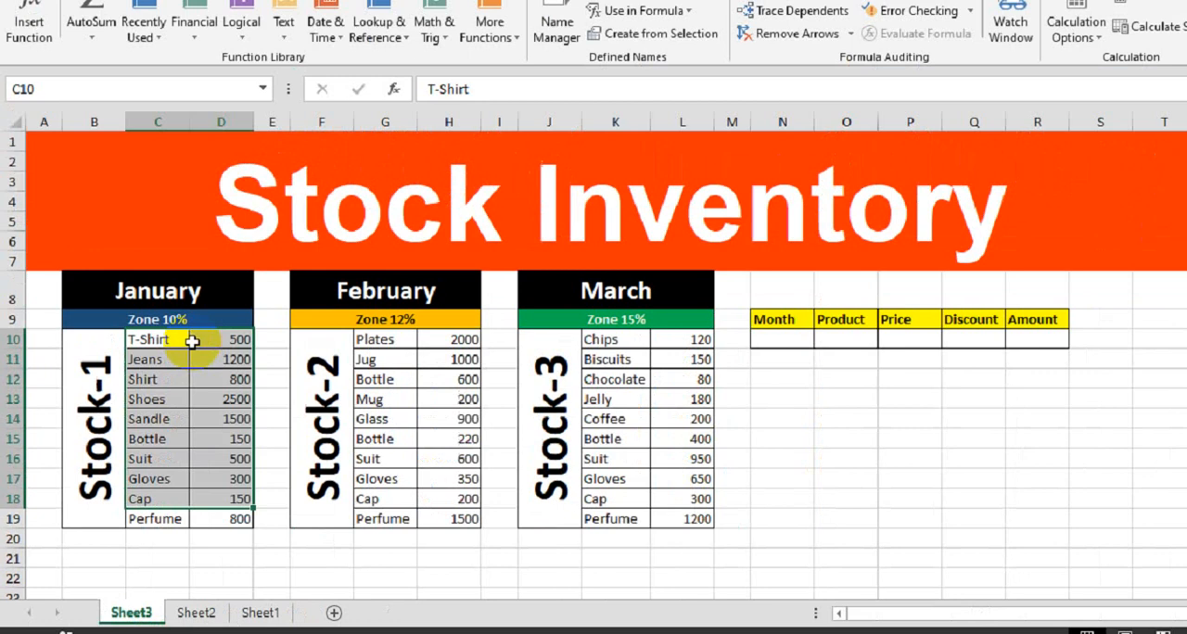
left_click(368, 229)
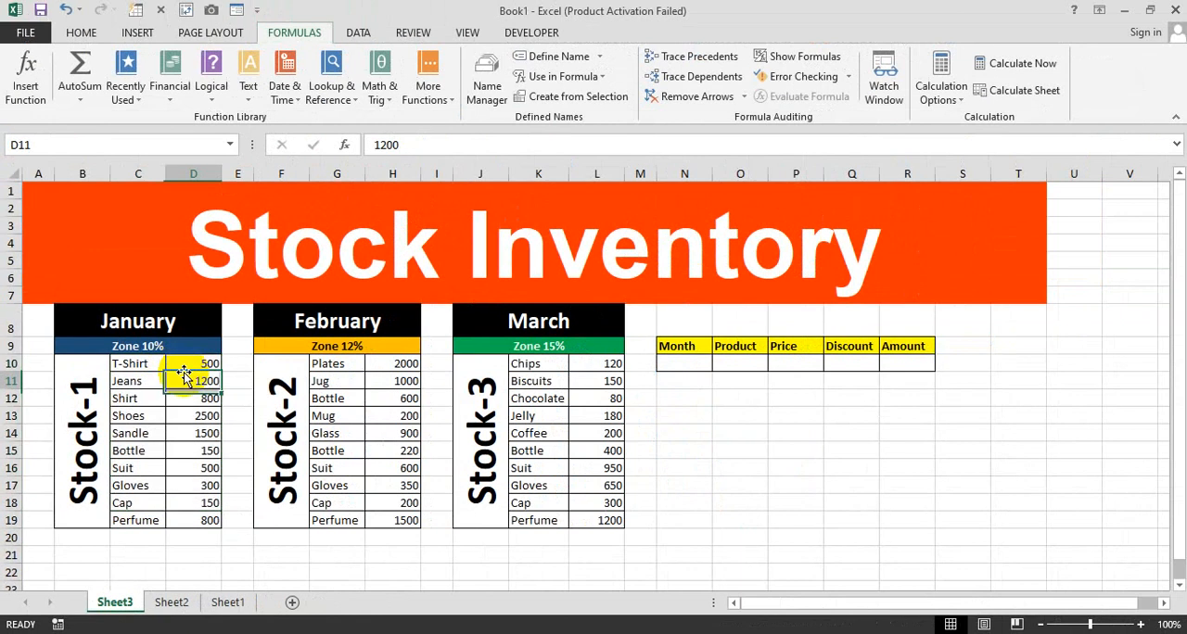
Add list data validation to the cell under Month (N10) with the source January, February, March
left_click(672, 365)
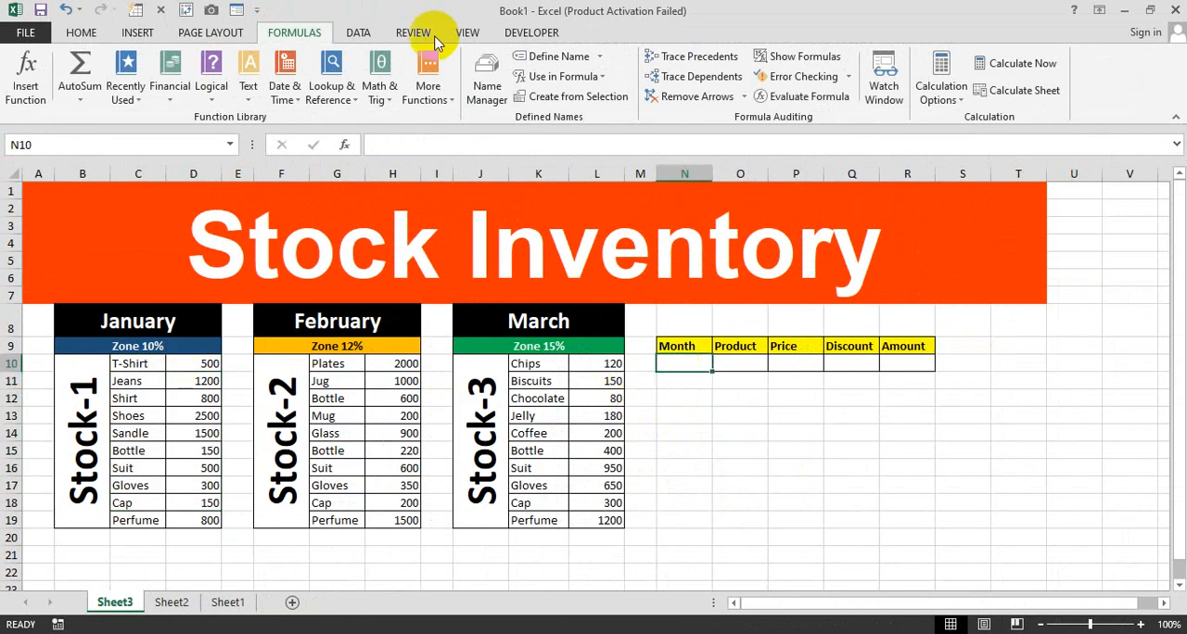
left_click(358, 33)
left_click(720, 98)
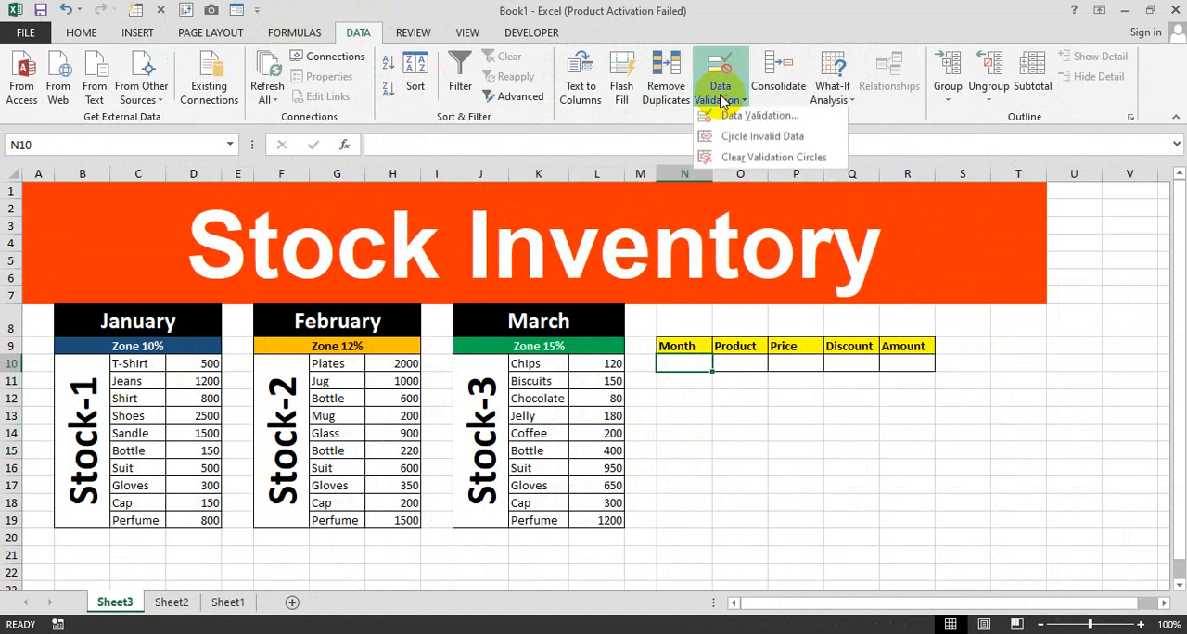
left_click(756, 114)
left_click_drag(554, 151, 410, 138)
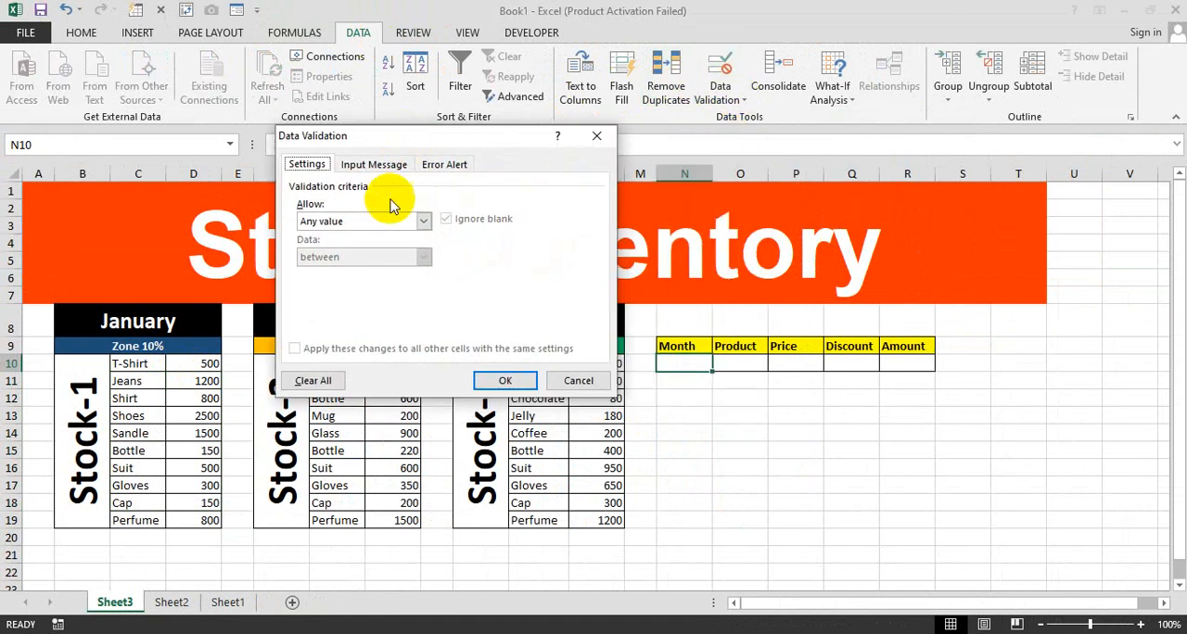
left_click(382, 221)
left_click(362, 281)
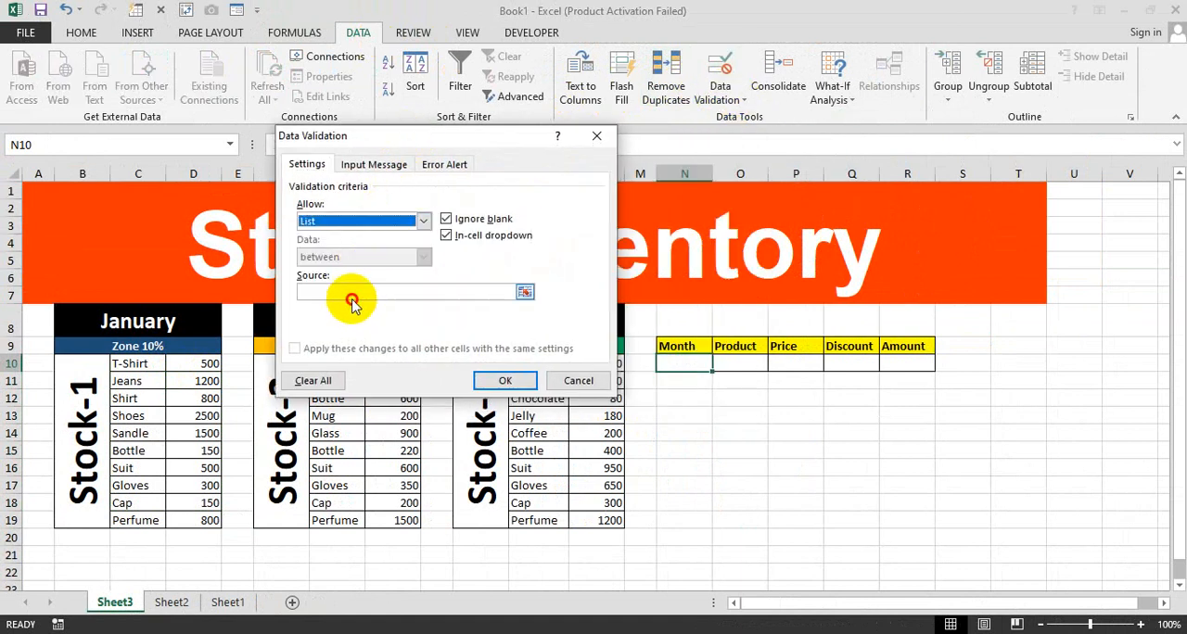
left_click(354, 295)
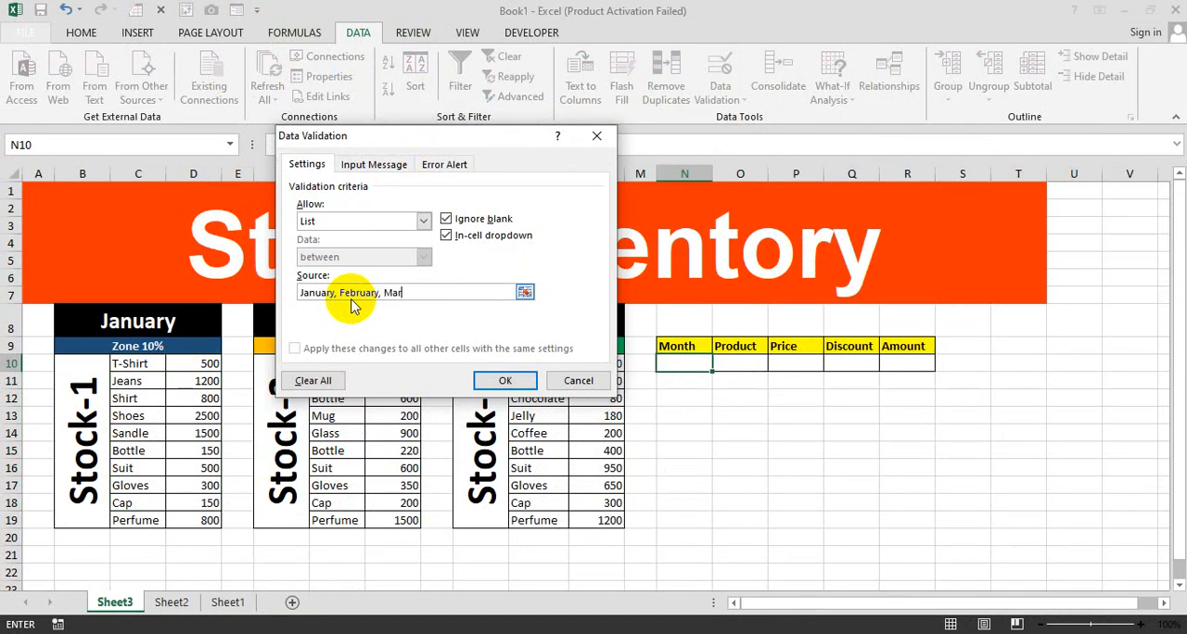
left_click(505, 380)
Choose January from the Month dropdown and check the list of available months
left_click(720, 362)
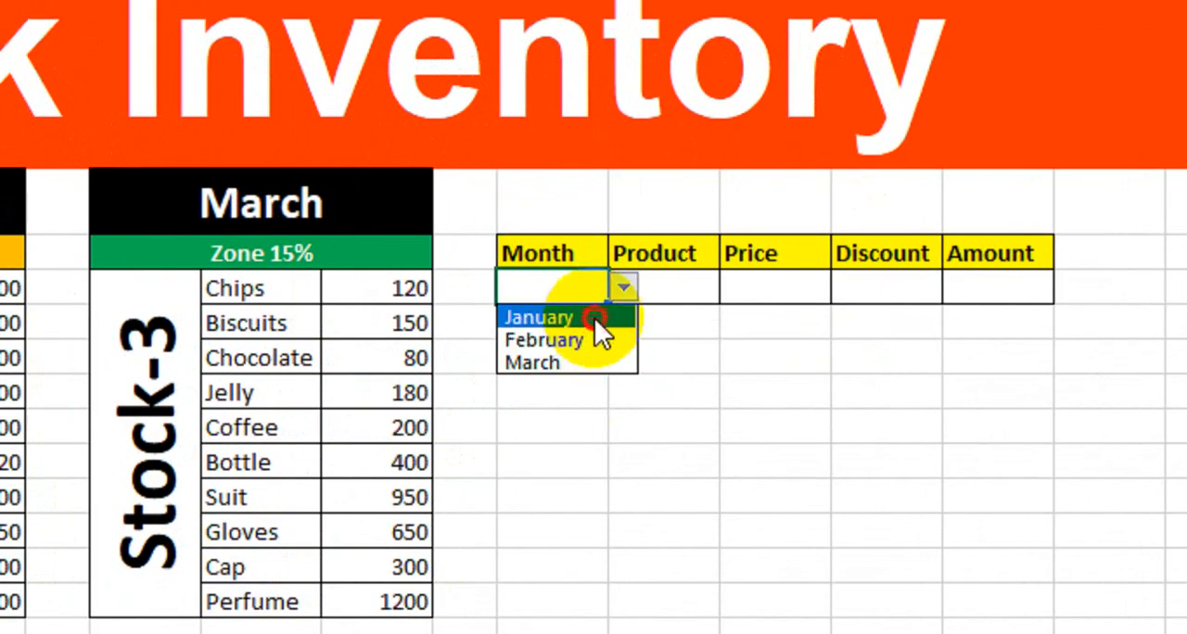
left_click(596, 317)
left_click(624, 288)
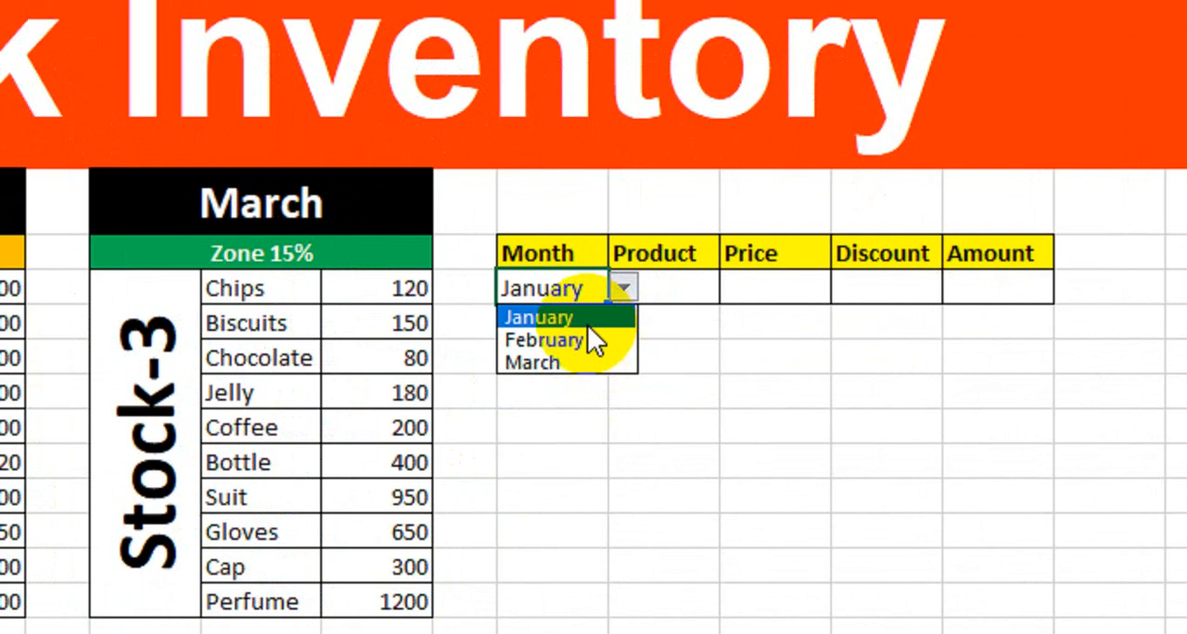
left_click(622, 299)
Enter Jeans as the product in the cell under Product (O10)
left_click(687, 291)
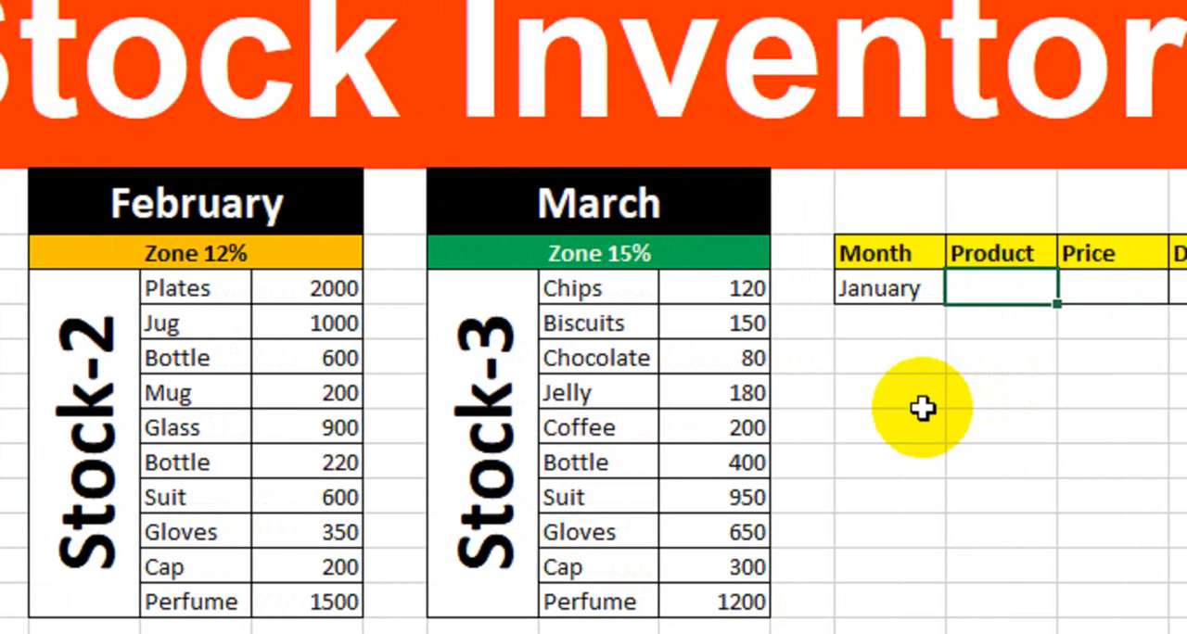
type("Jean")
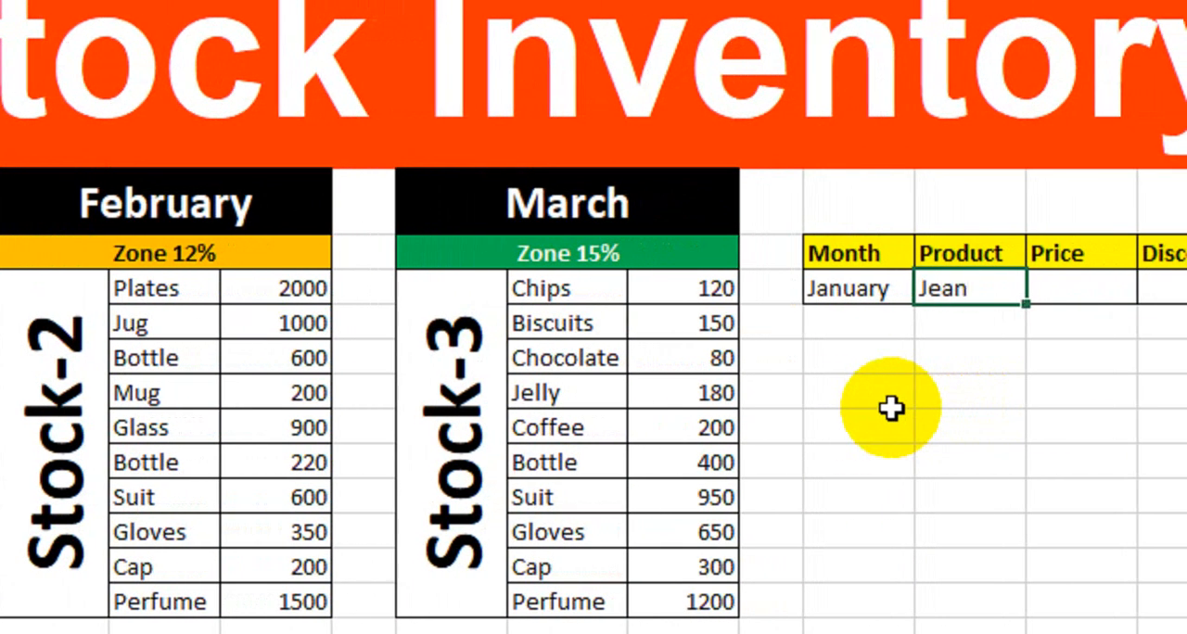
key("Return")
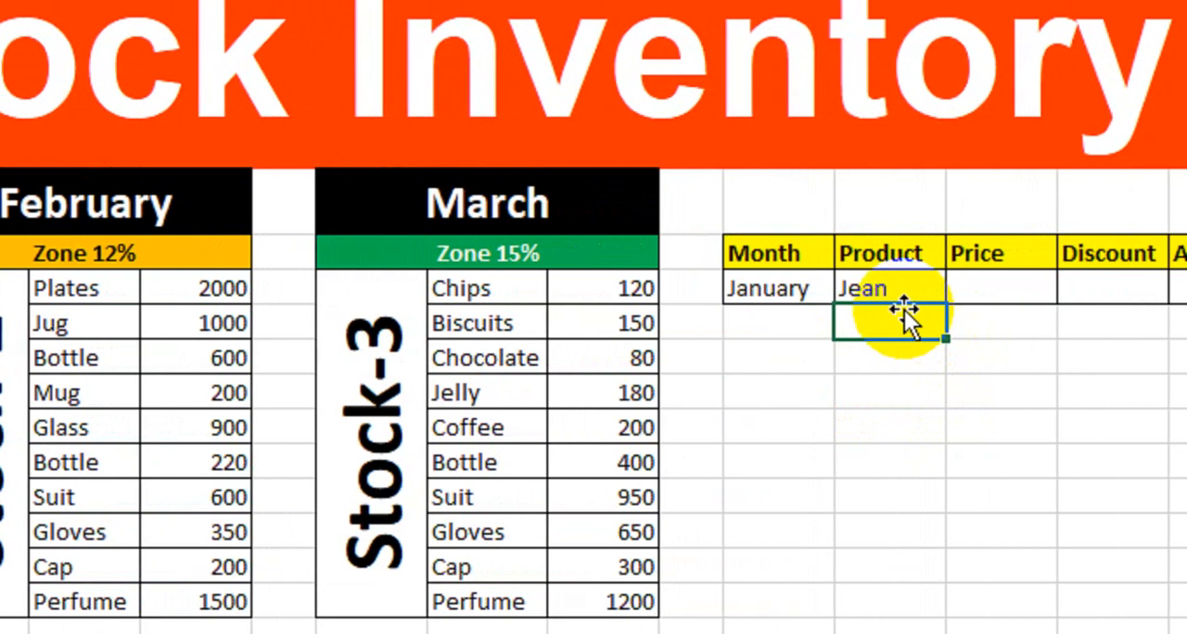
left_click(994, 290)
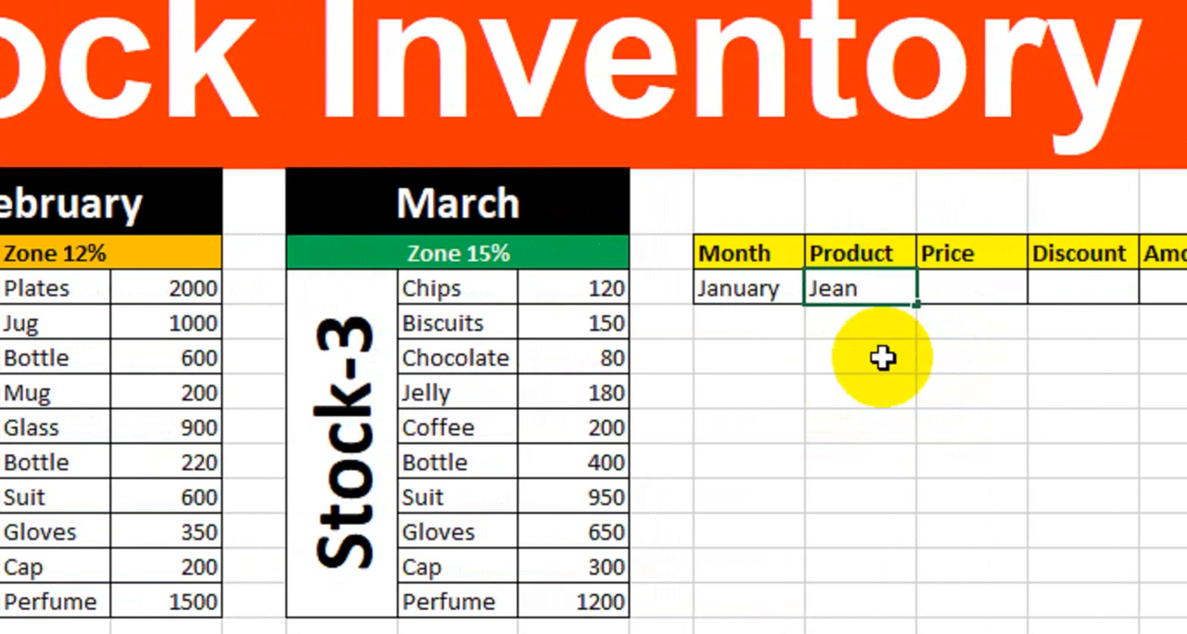
key("Return")
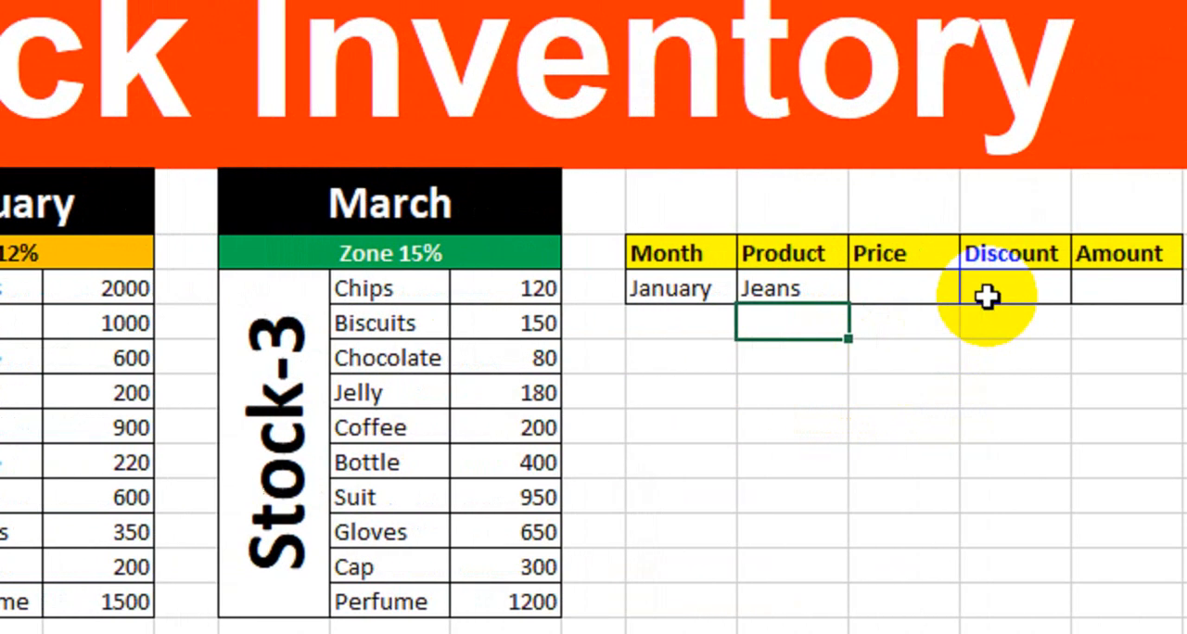
Begin a VLOOKUP formula in the Price cell P10 with the product cell O10 as the lookup value
left_click(1086, 291)
left_click(1020, 313)
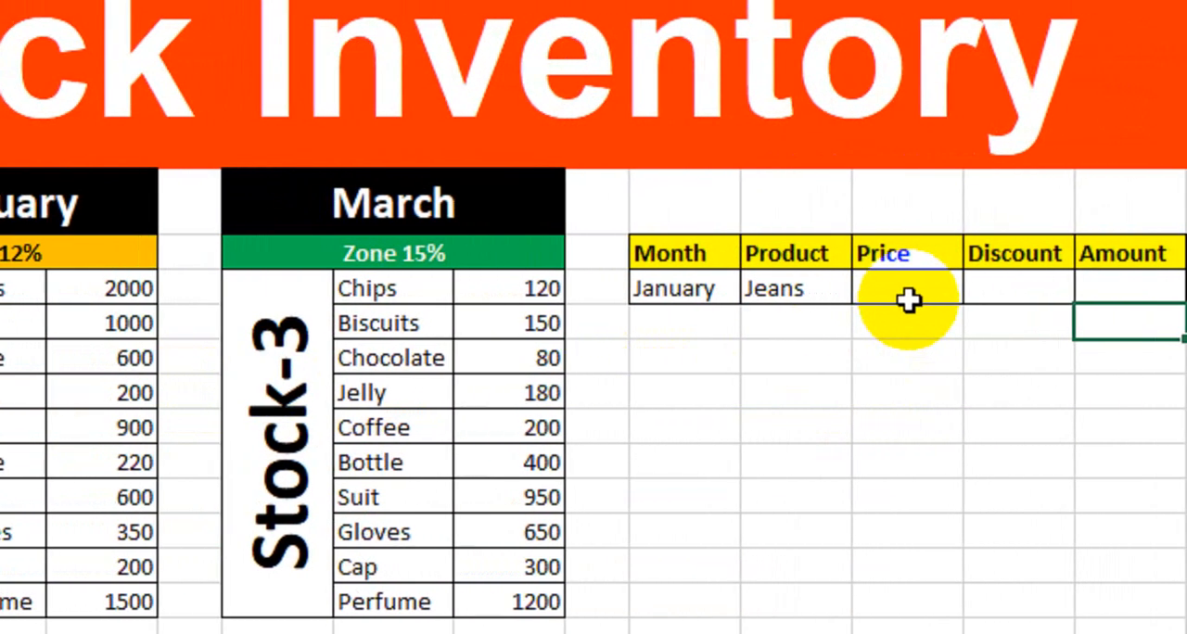
left_click(954, 294)
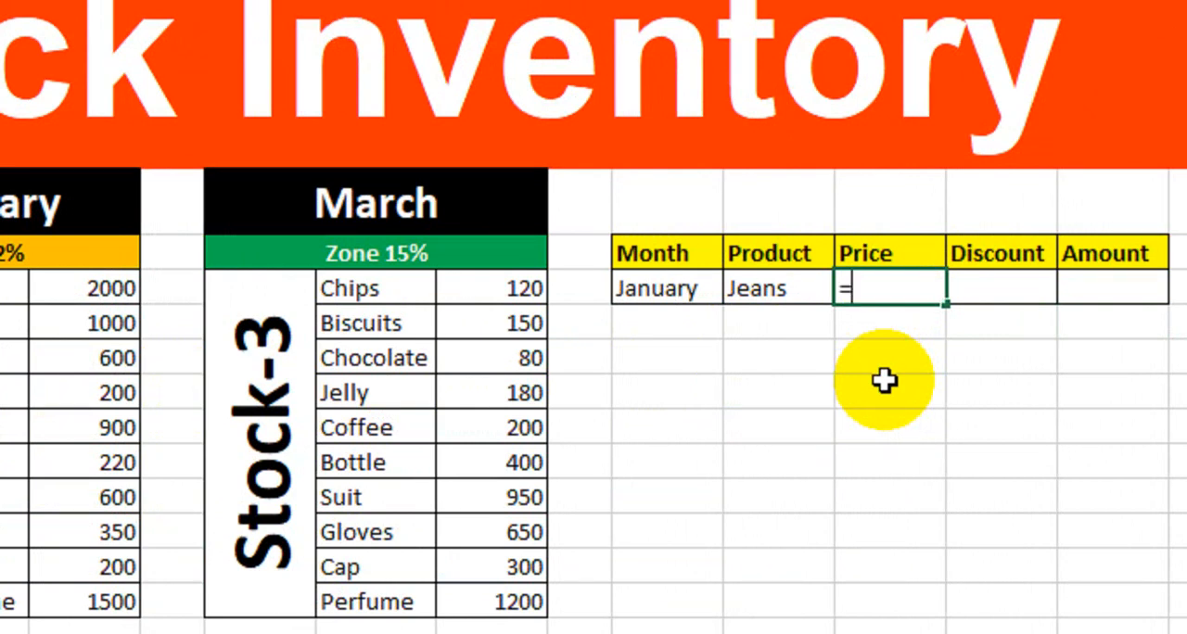
type("=")
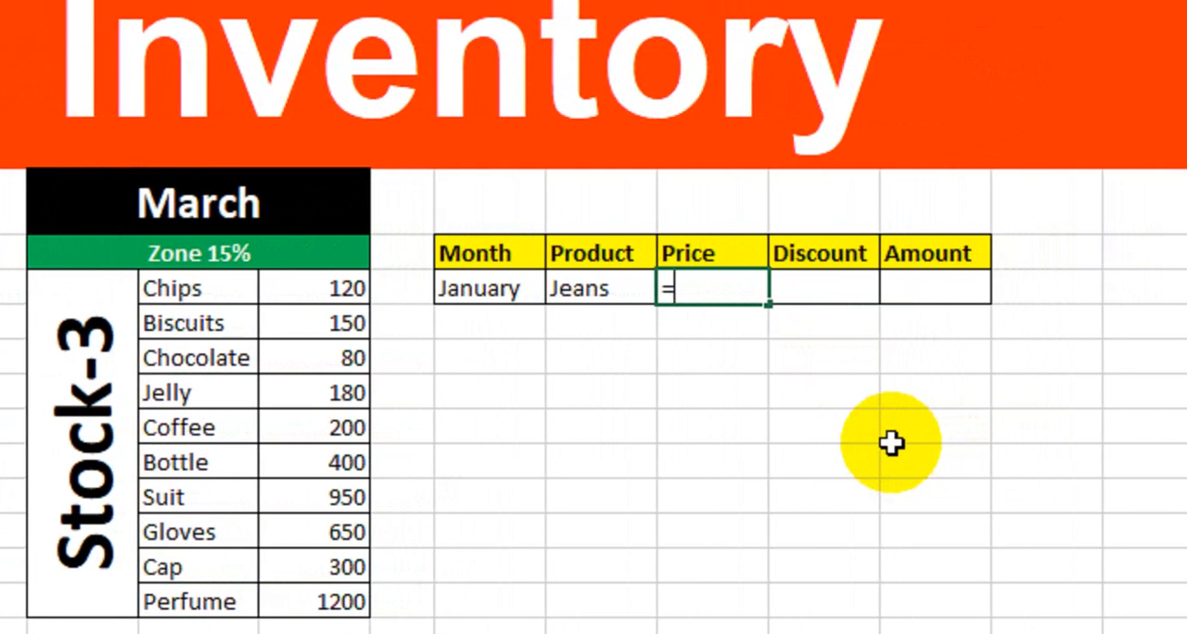
type("vlo")
key("Tab")
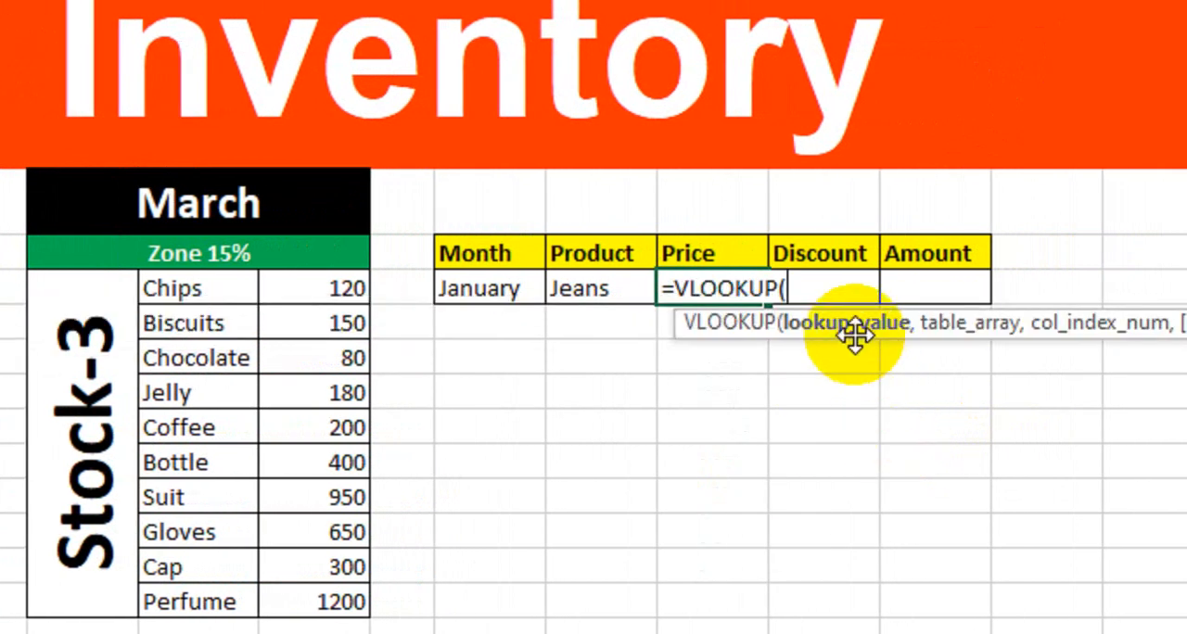
left_click(607, 294)
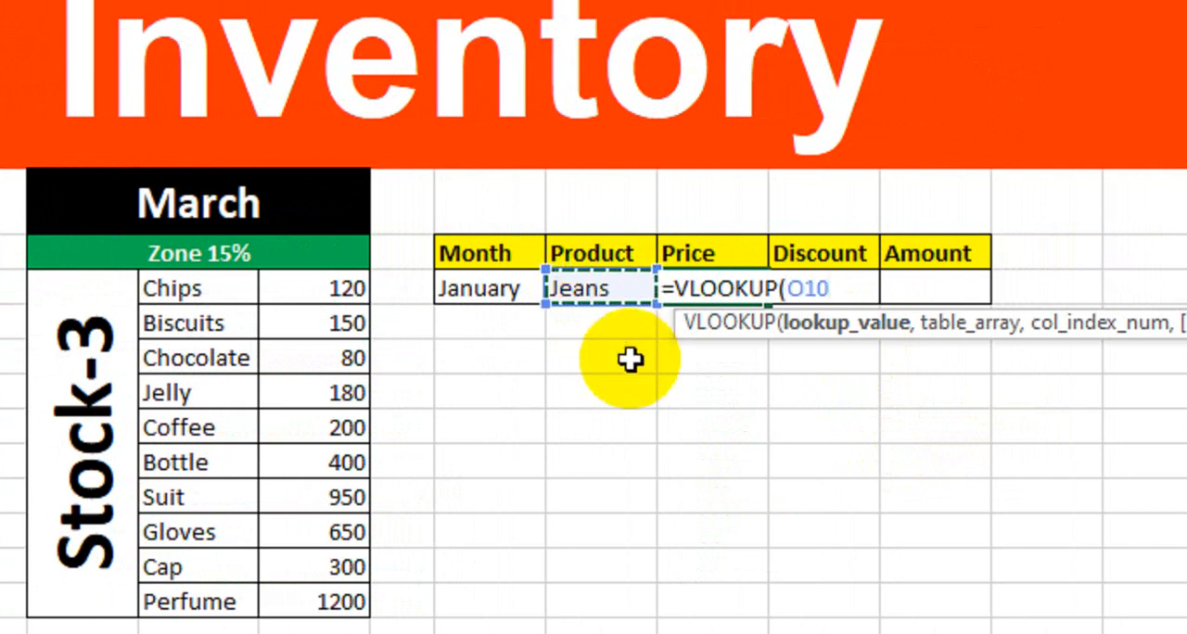
type(",")
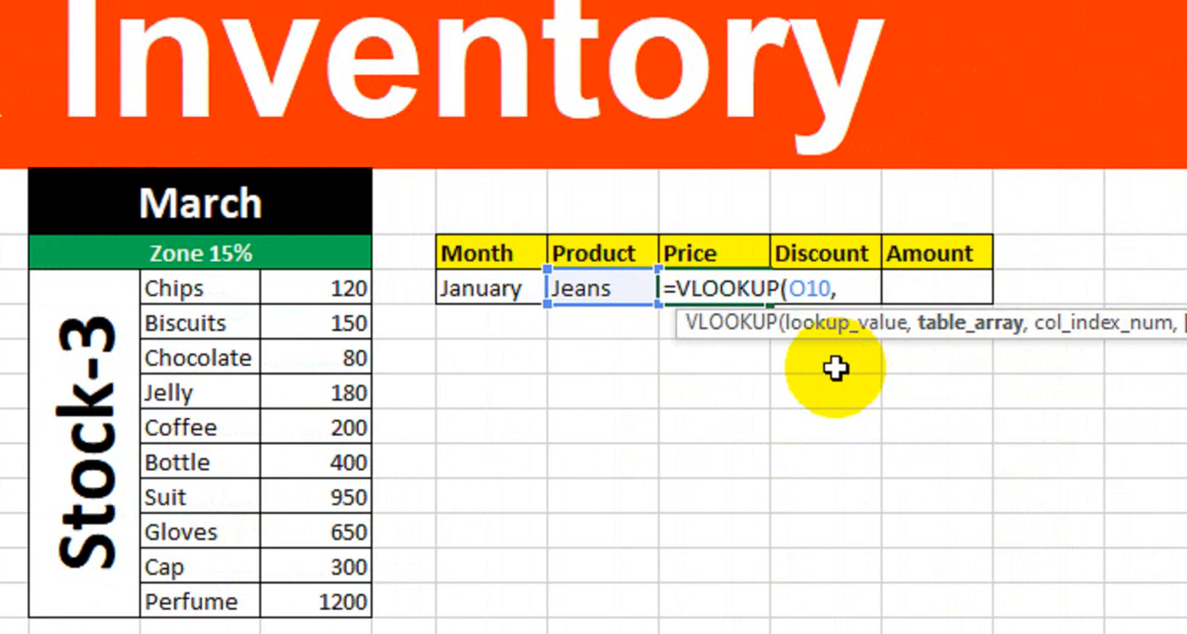
Use a nested IF as the VLOOKUP's table array, returning Stock1 when N10 equals "January"
type("if")
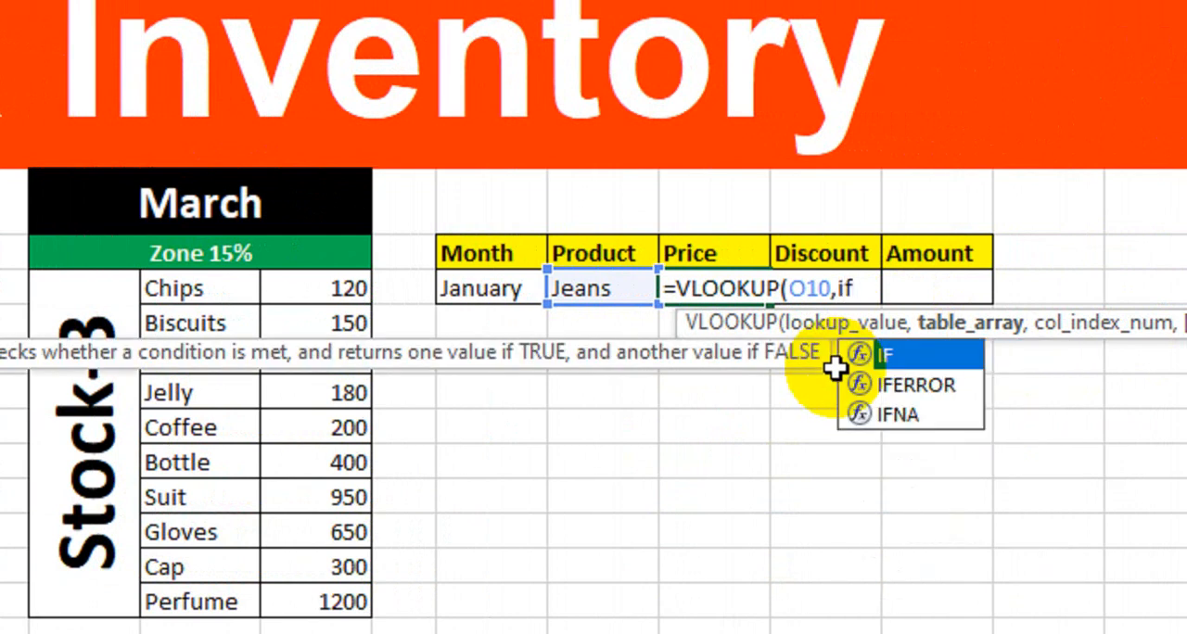
key("Tab")
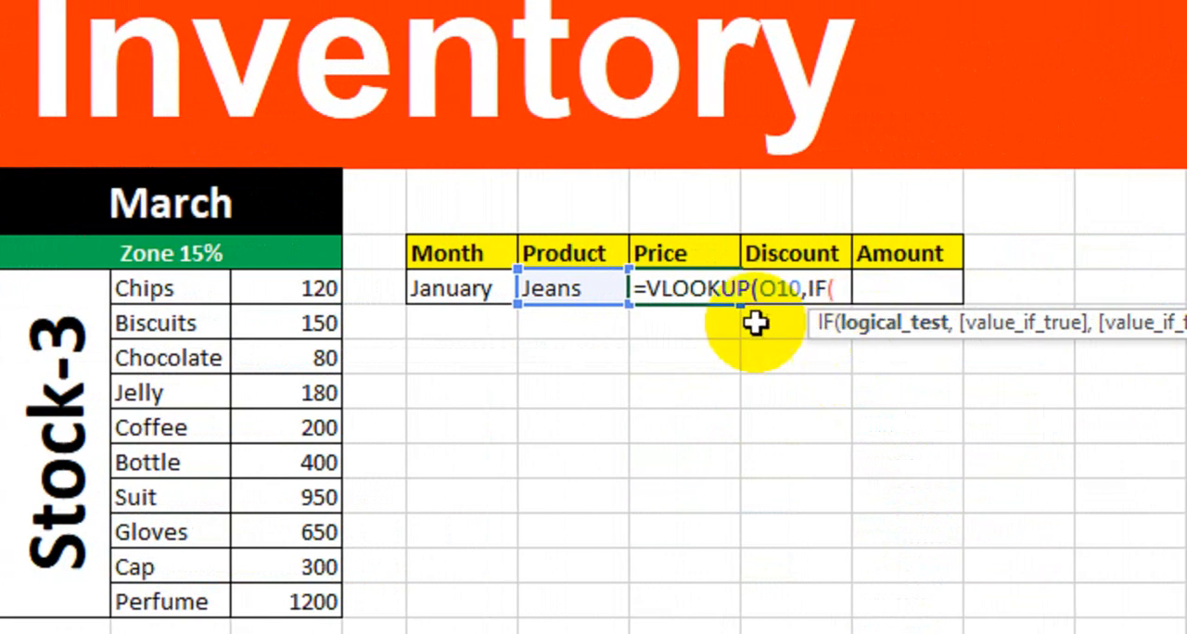
left_click(459, 295)
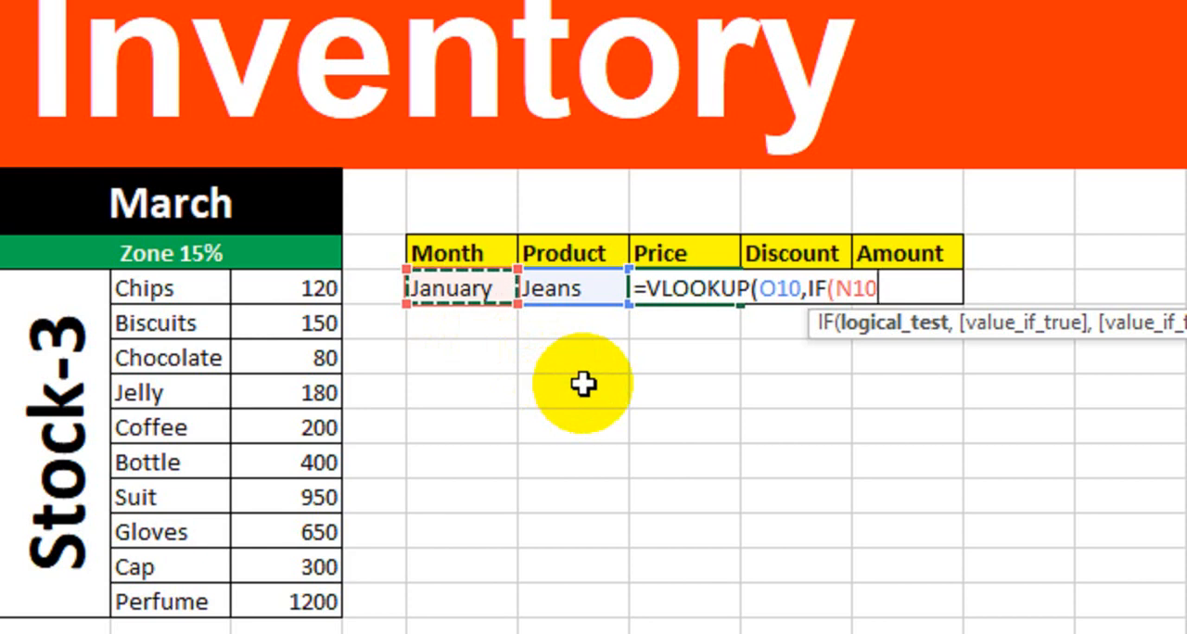
type("=\"Ja")
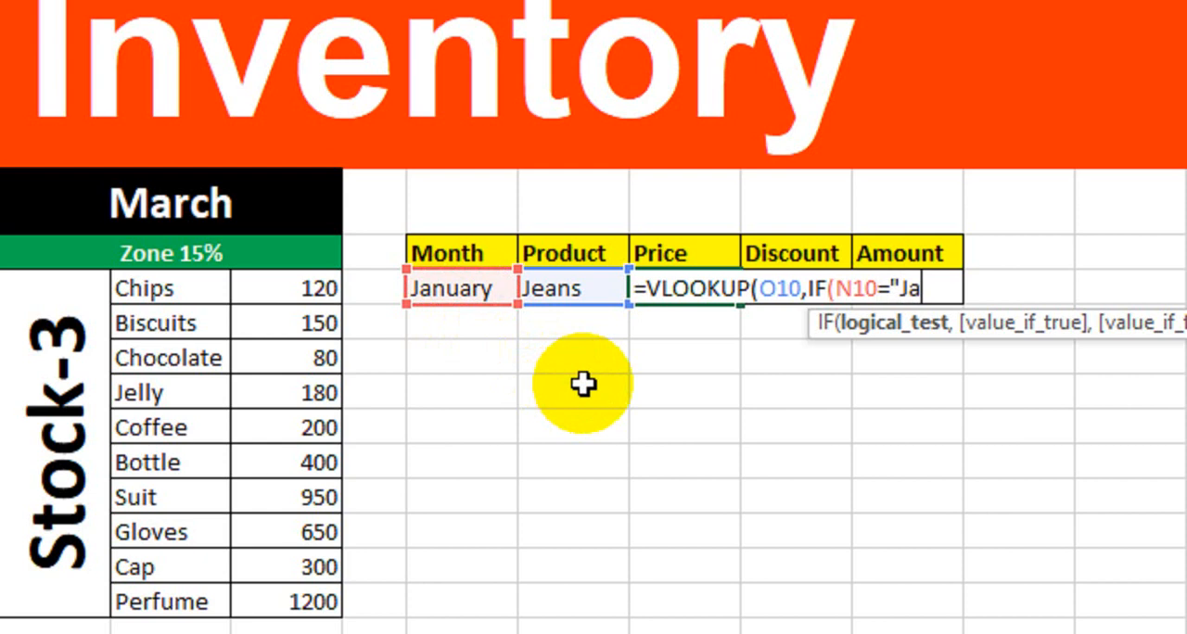
type("nuary\"")
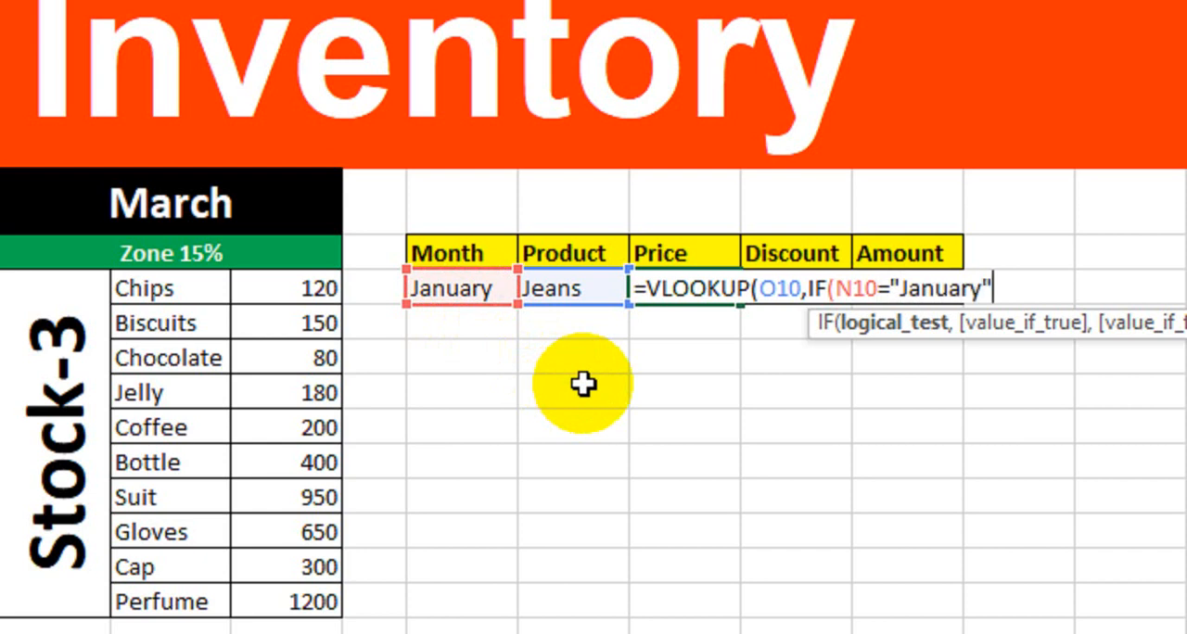
type(",")
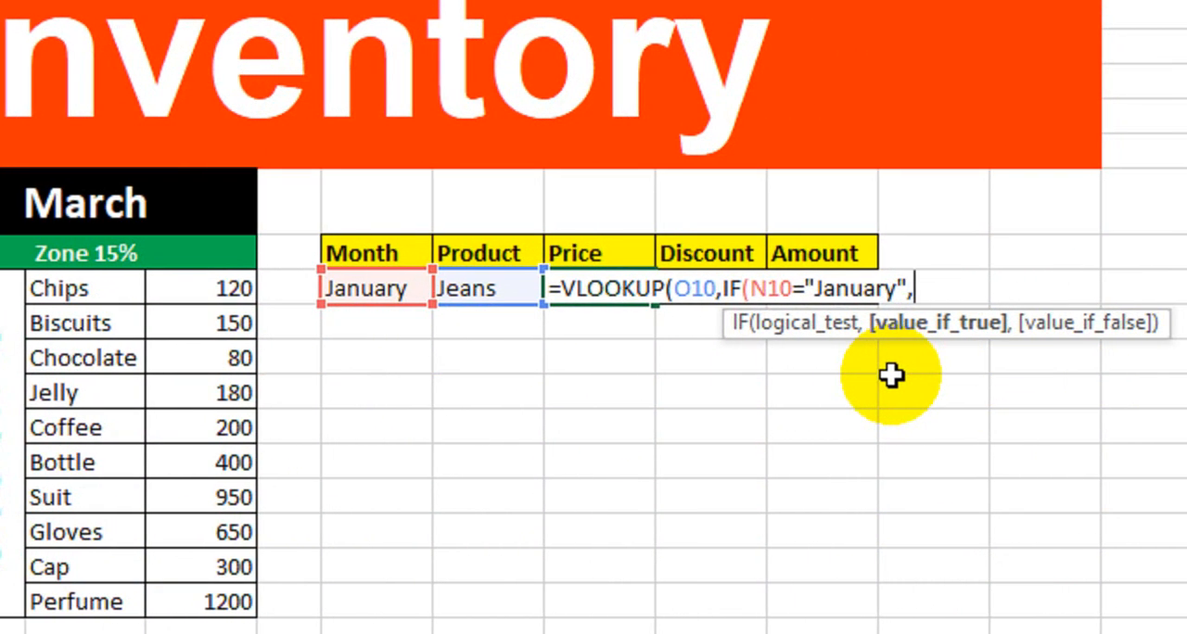
type("Stock")
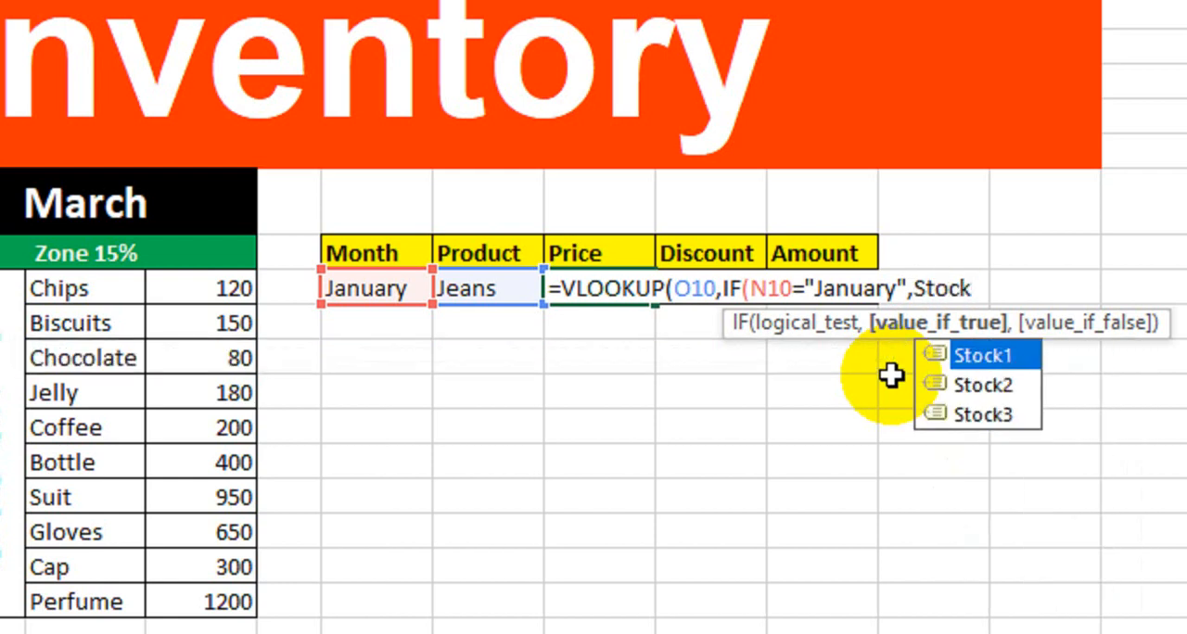
key("Down")
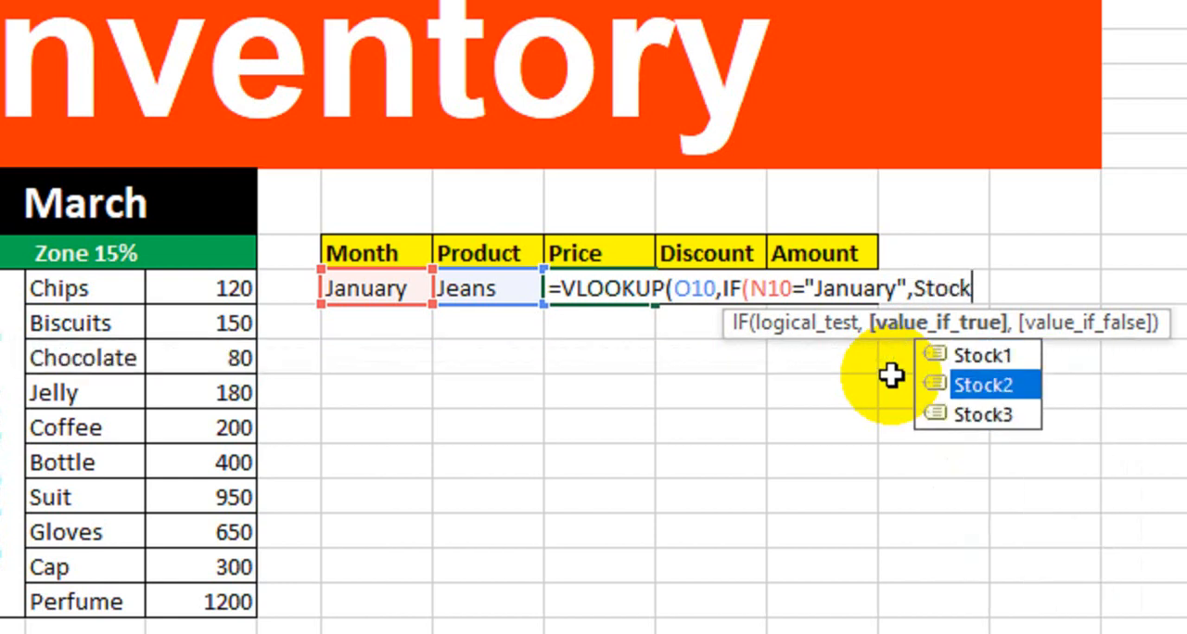
key("Up")
key("Tab")
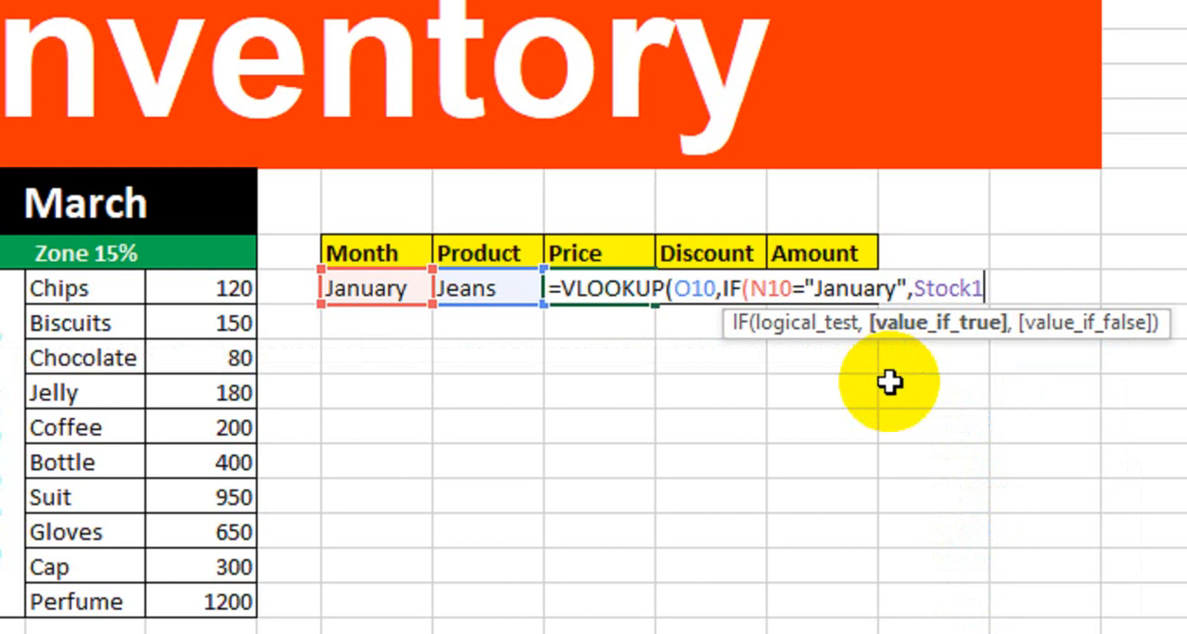
Nest a second IF as the first one's false value, returning Stock2 when N10 equals "February"
type(",if")
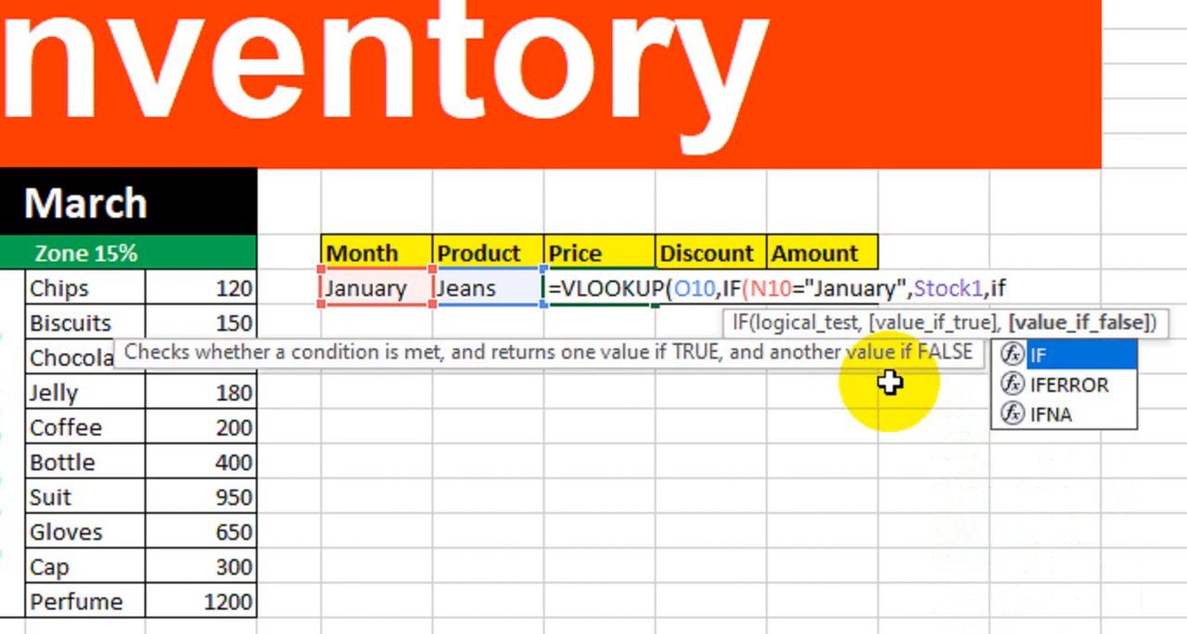
key("Tab")
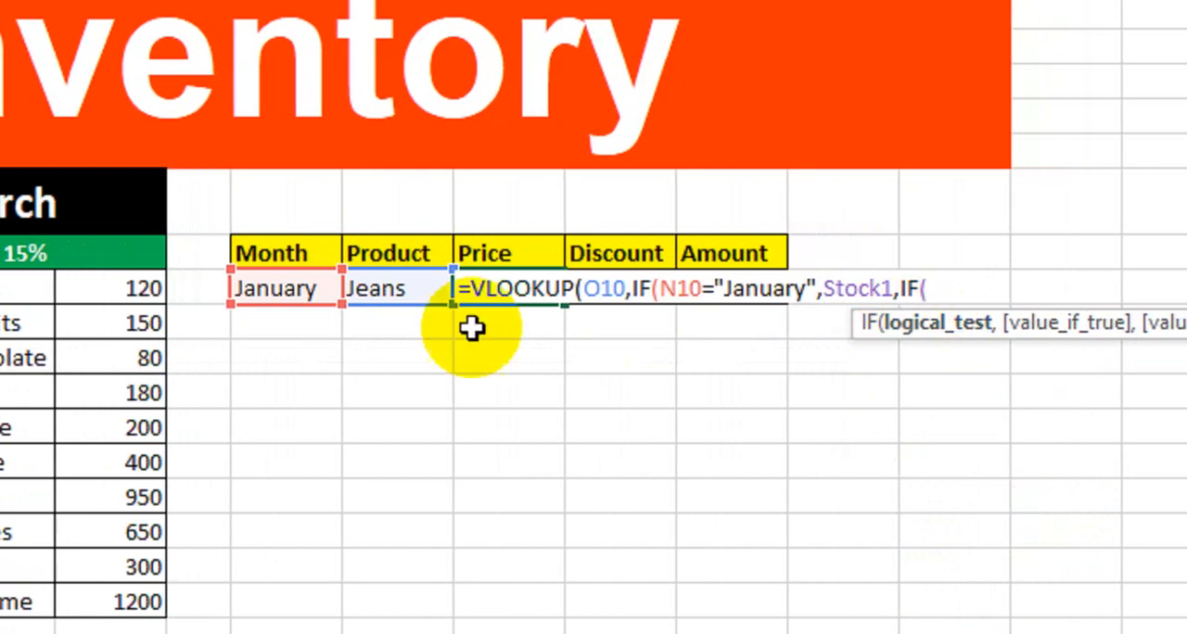
left_click(308, 292)
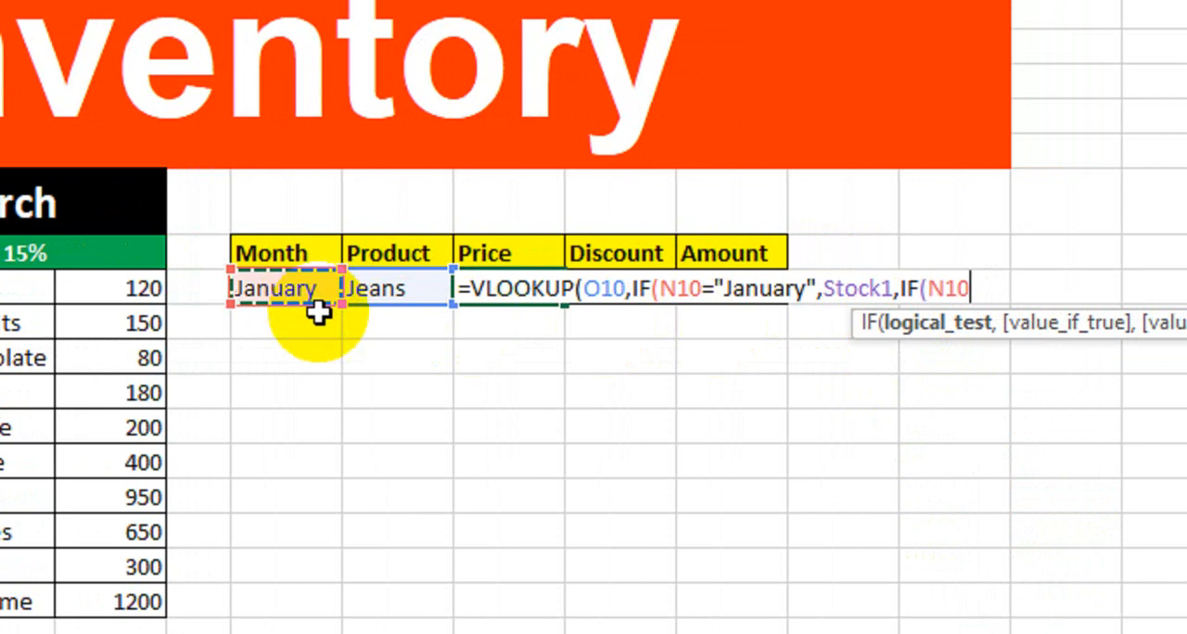
type("=")
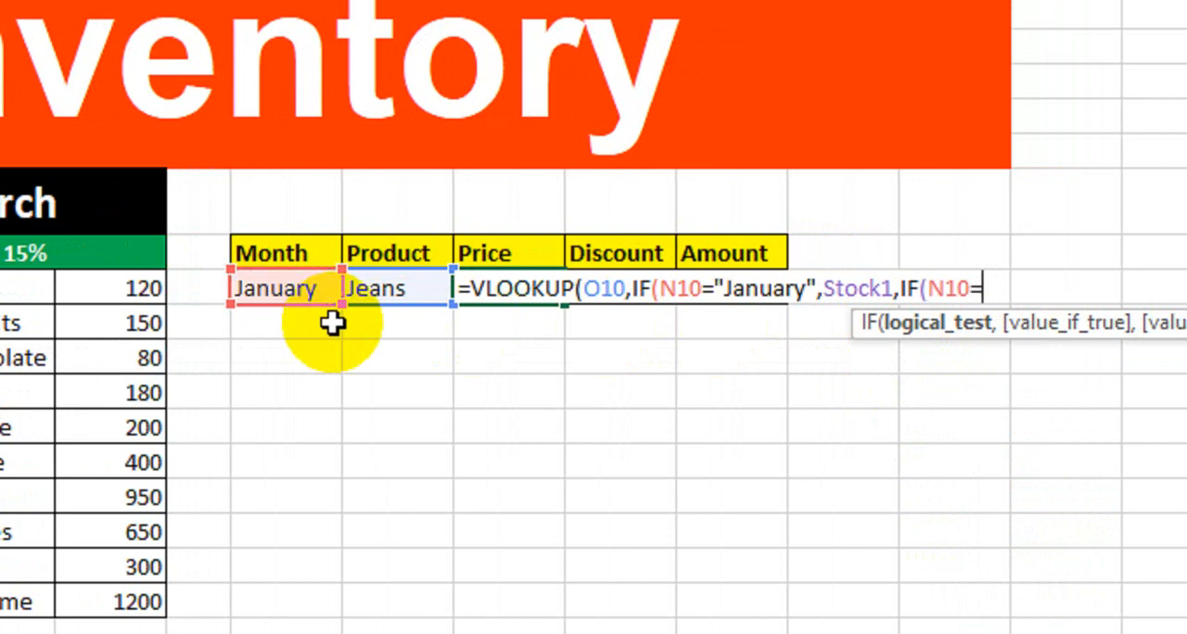
type("\"Februar")
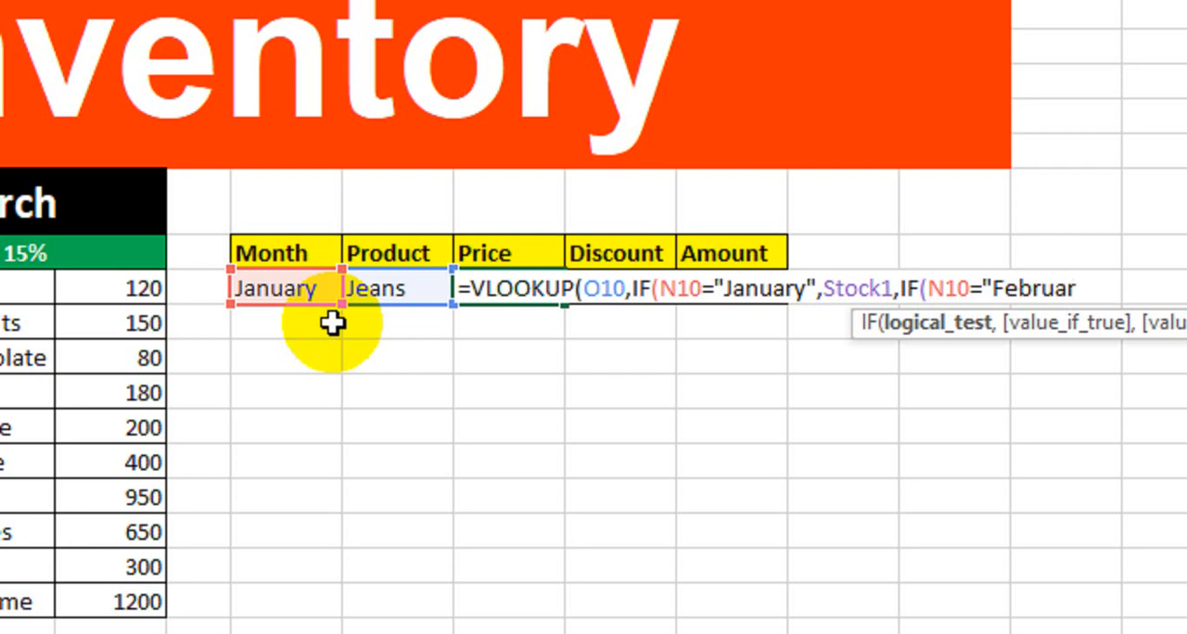
type("y\",")
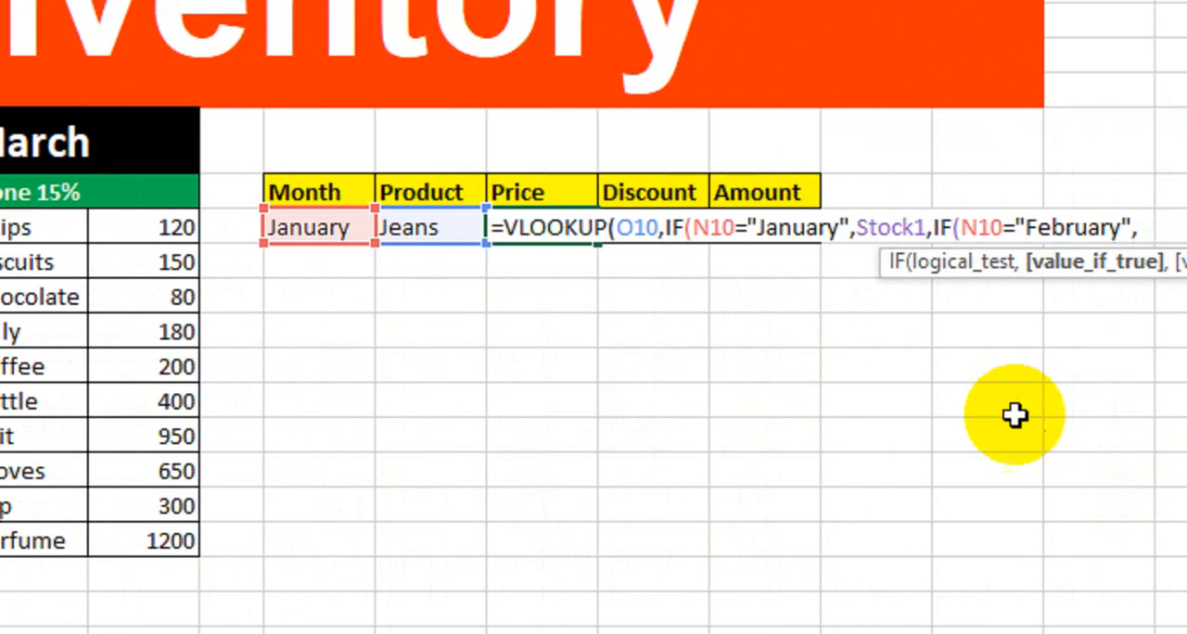
type("sto")
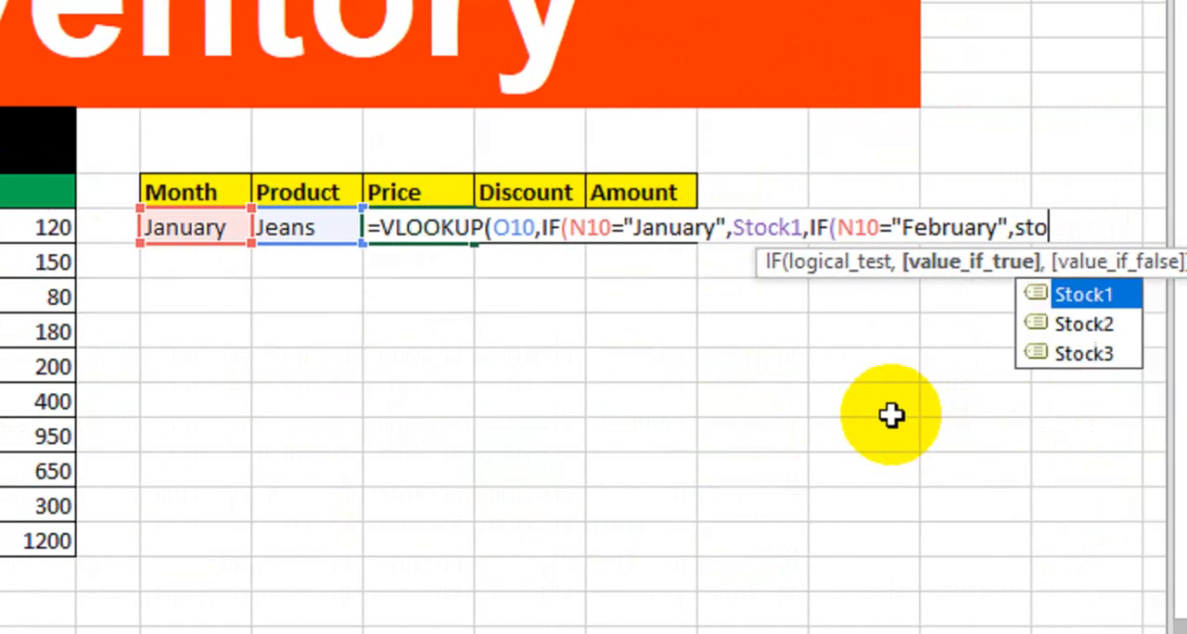
type("c")
key("Down")
key("Tab")
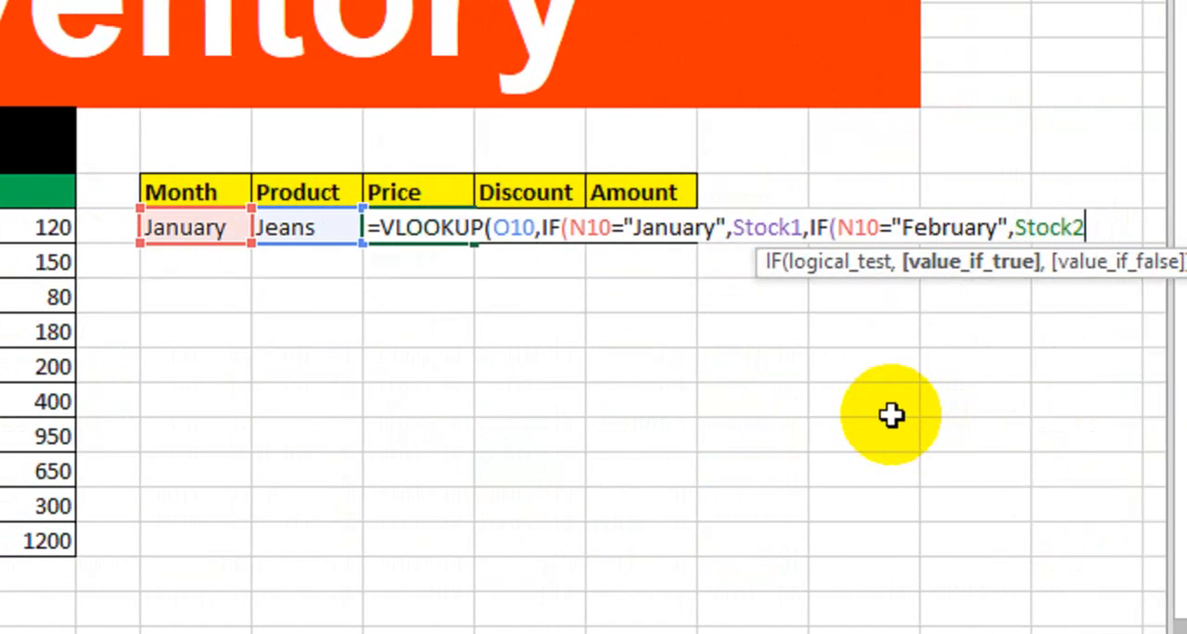
Nest a third IF returning Stock3 when N10 equals "March", and close all three IFs of the table array
type(",if")
key("Tab")
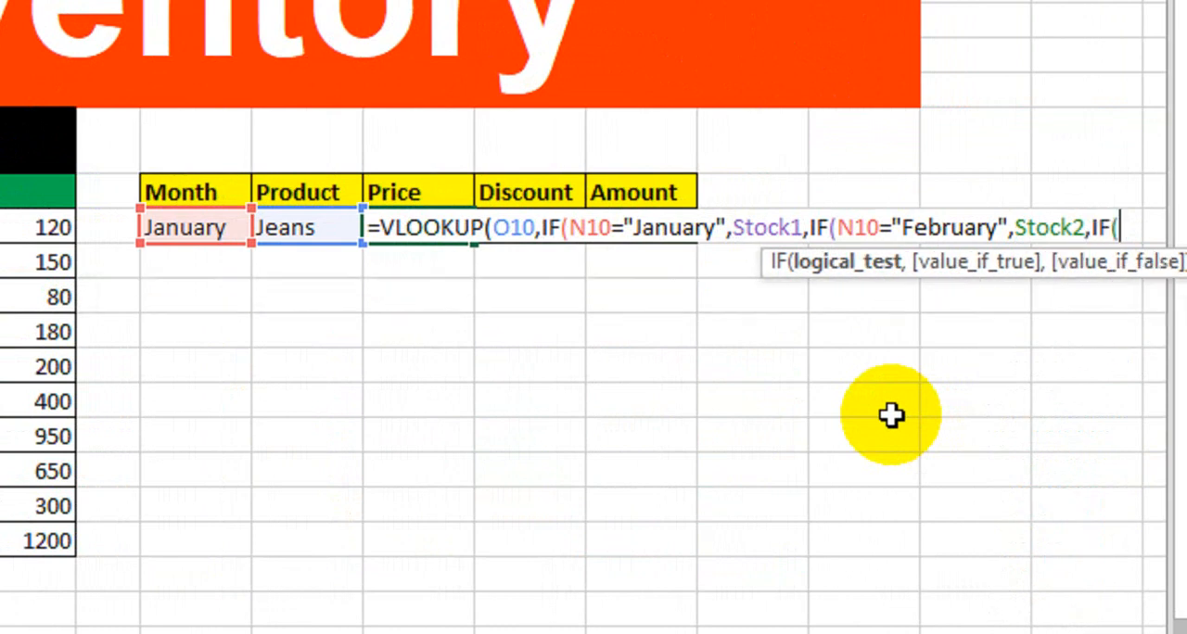
left_click(219, 228)
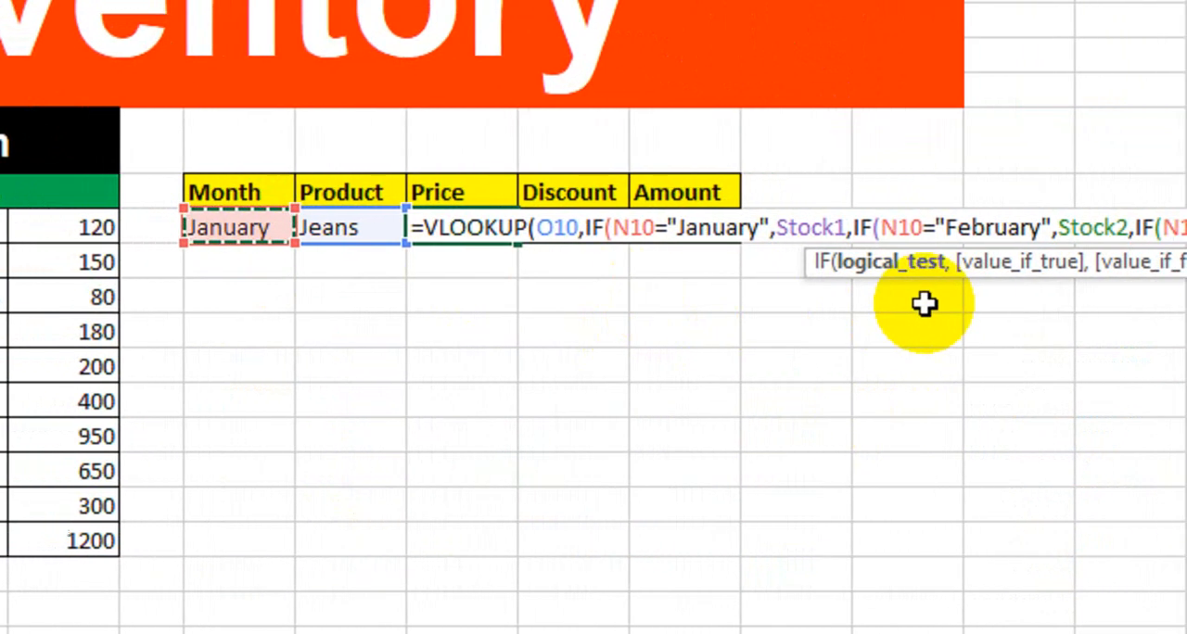
type("=\"March")
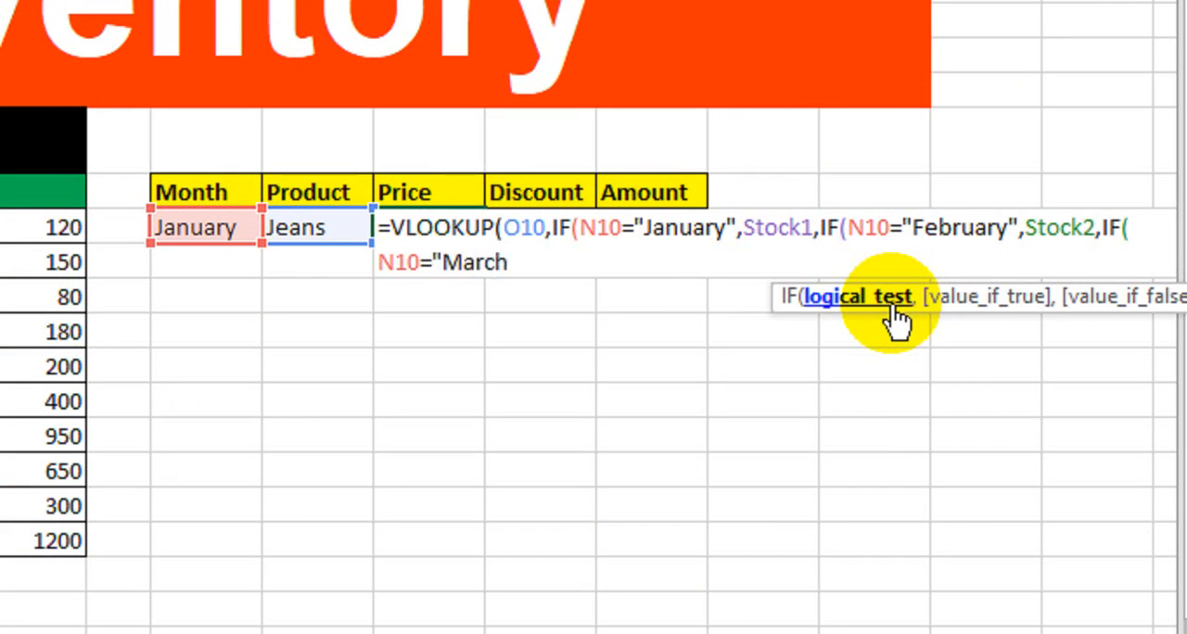
type("\",")
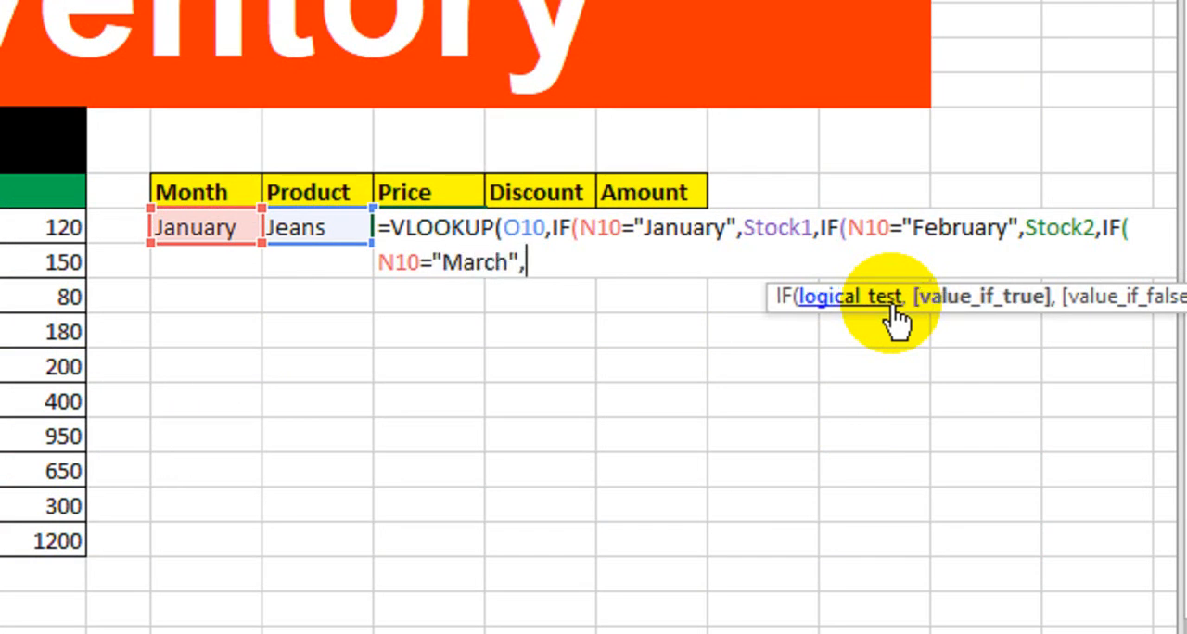
type("Sto")
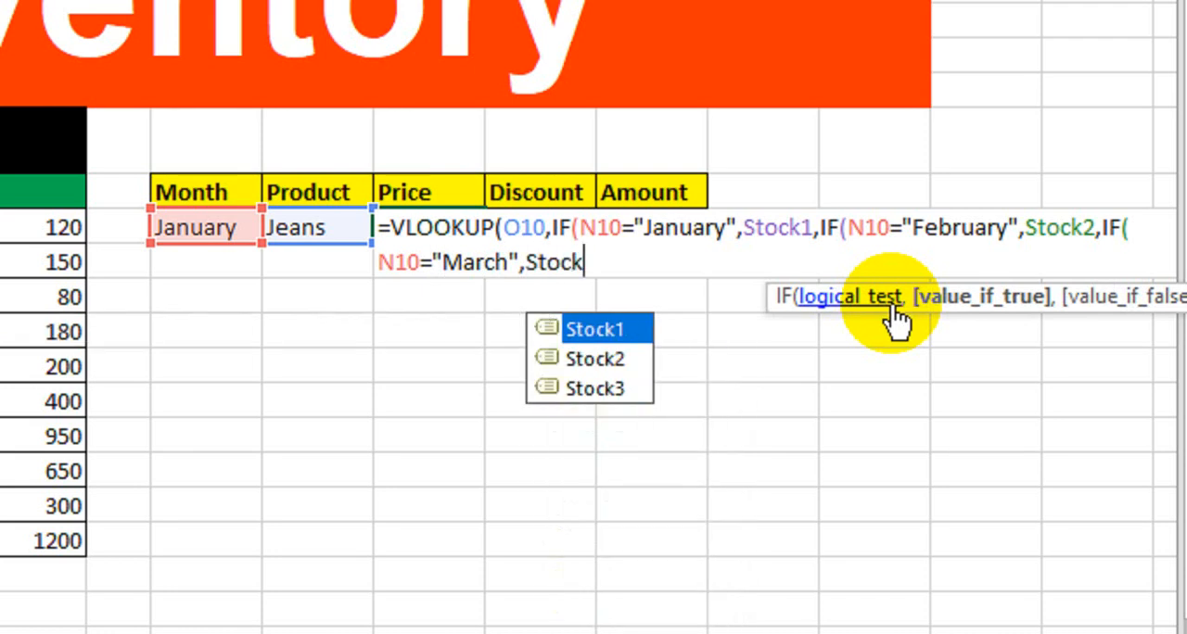
type("ck")
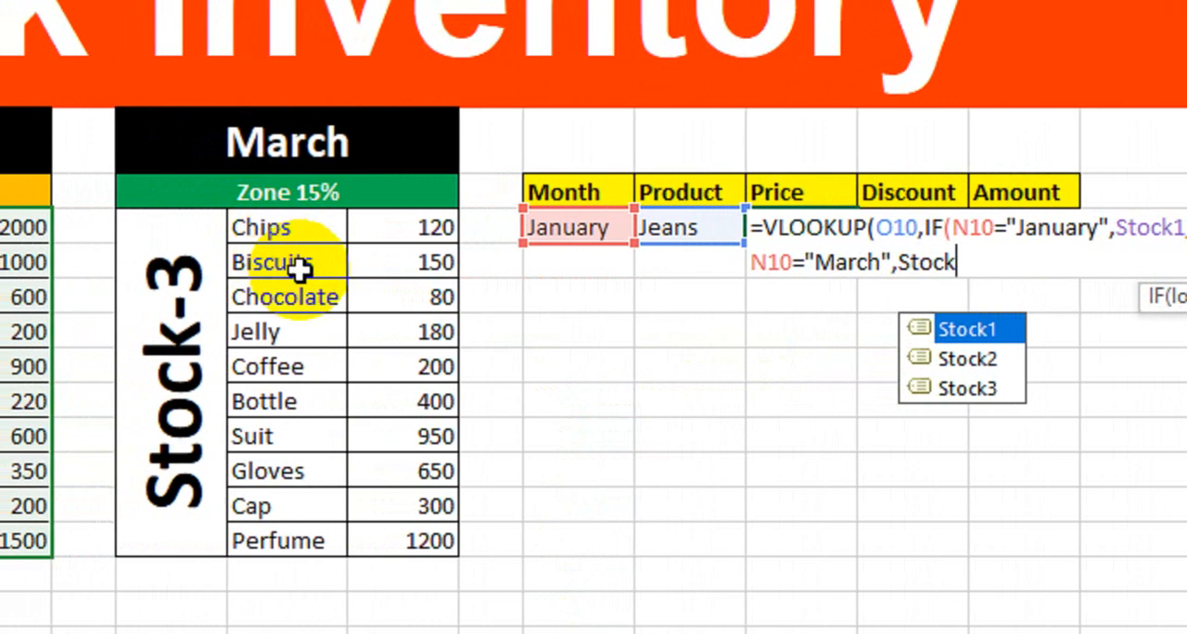
key("Down")
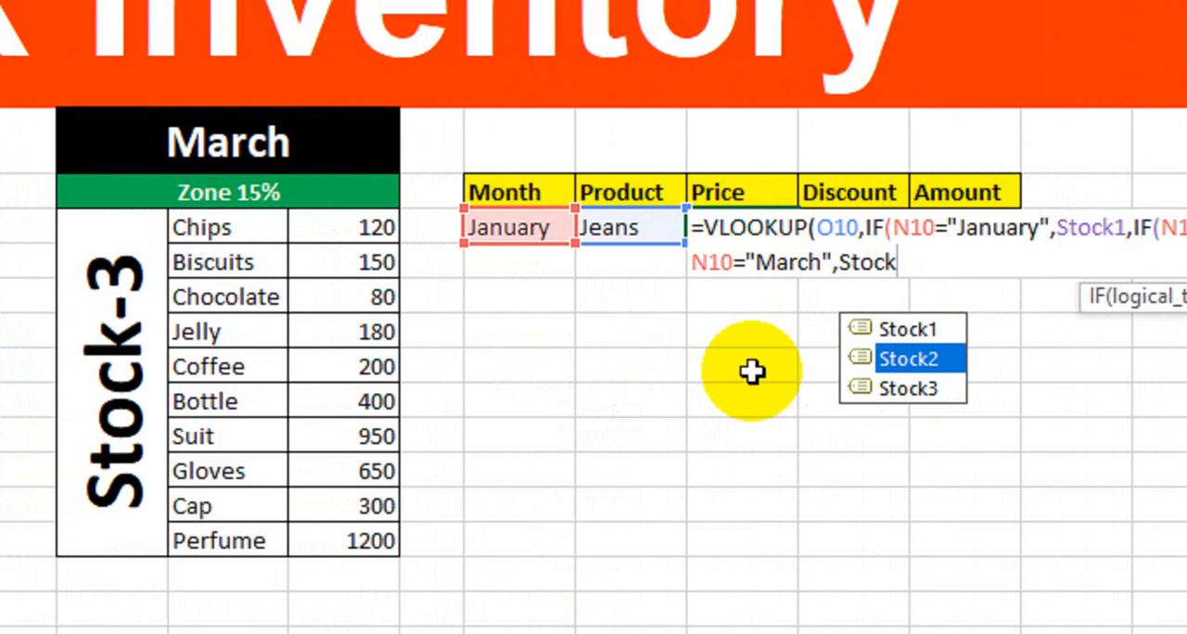
key("Down")
key("Tab")
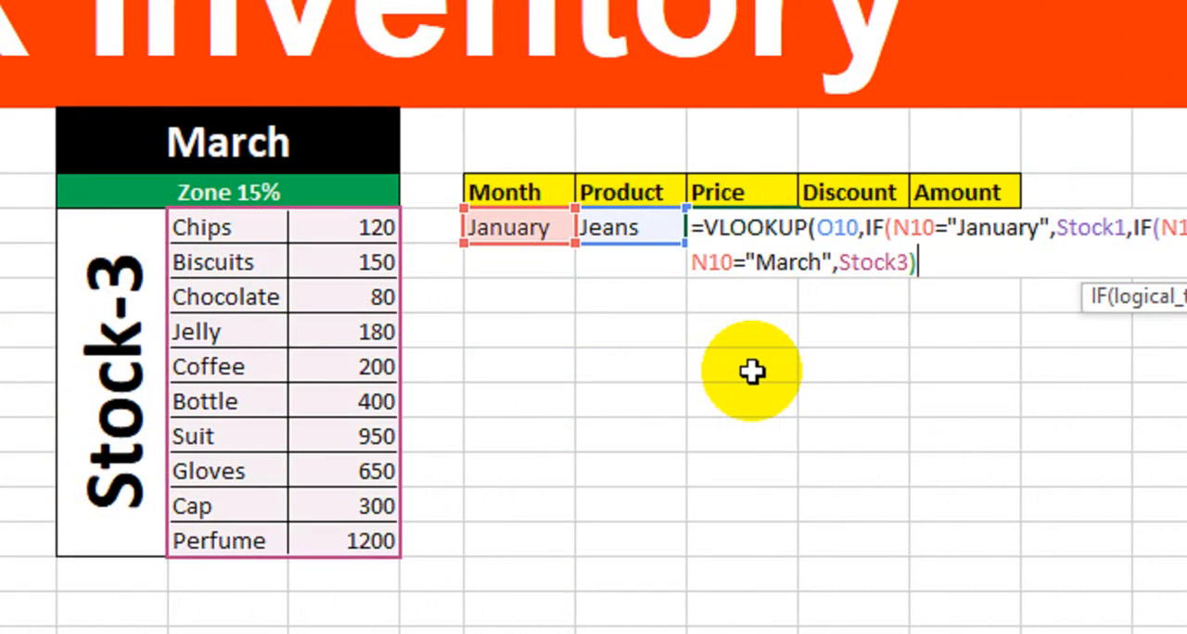
type(")")
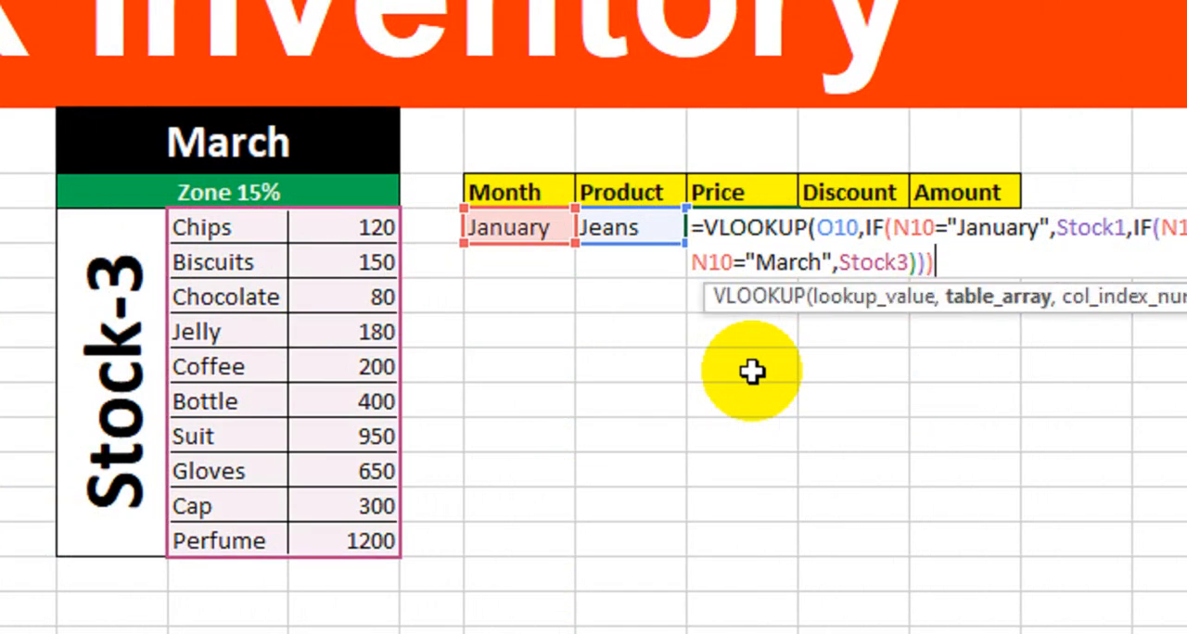
type(",")
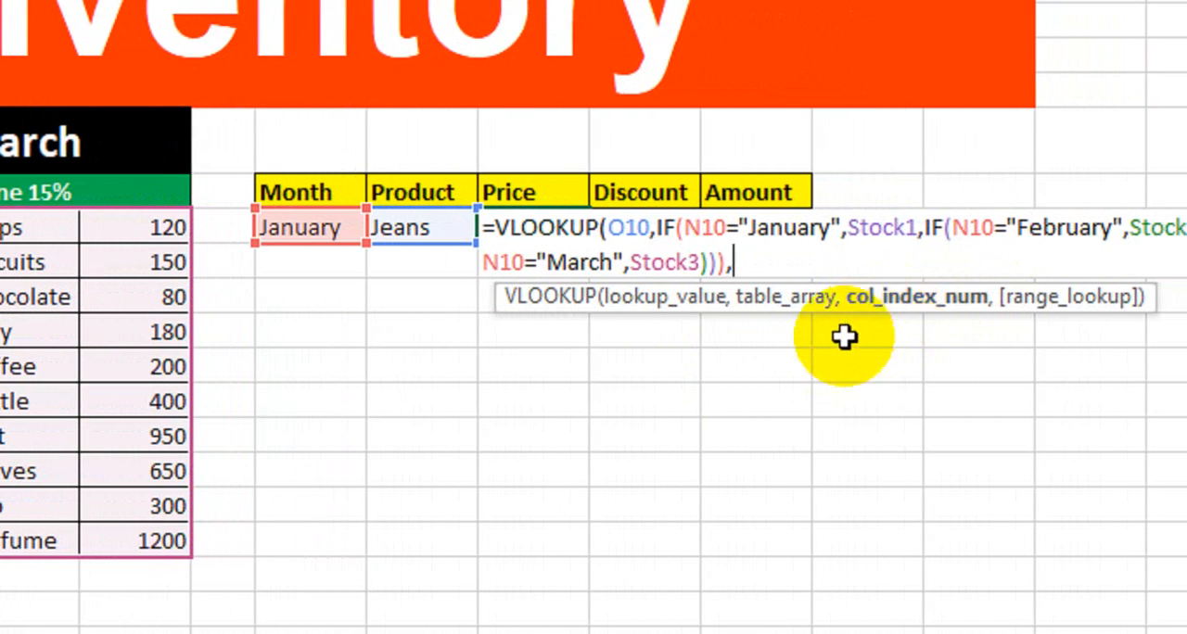
Use COLUMNS($C$10:D10) as the VLOOKUP's column index, with the C10 reference made absolute
type("columns")
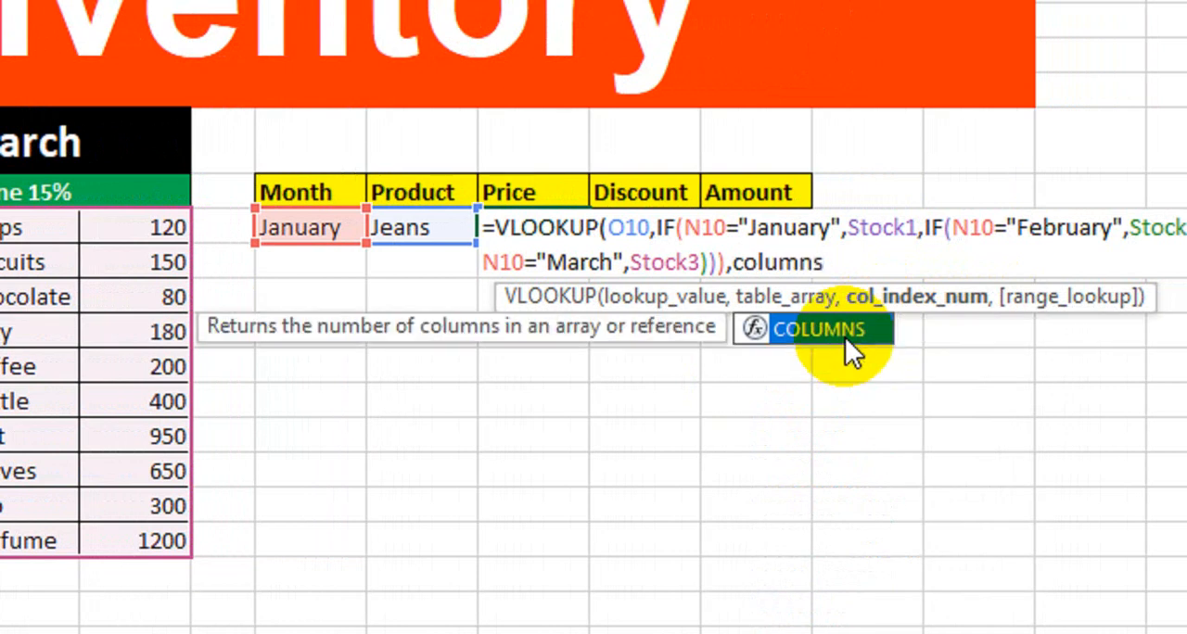
double_click(845, 336)
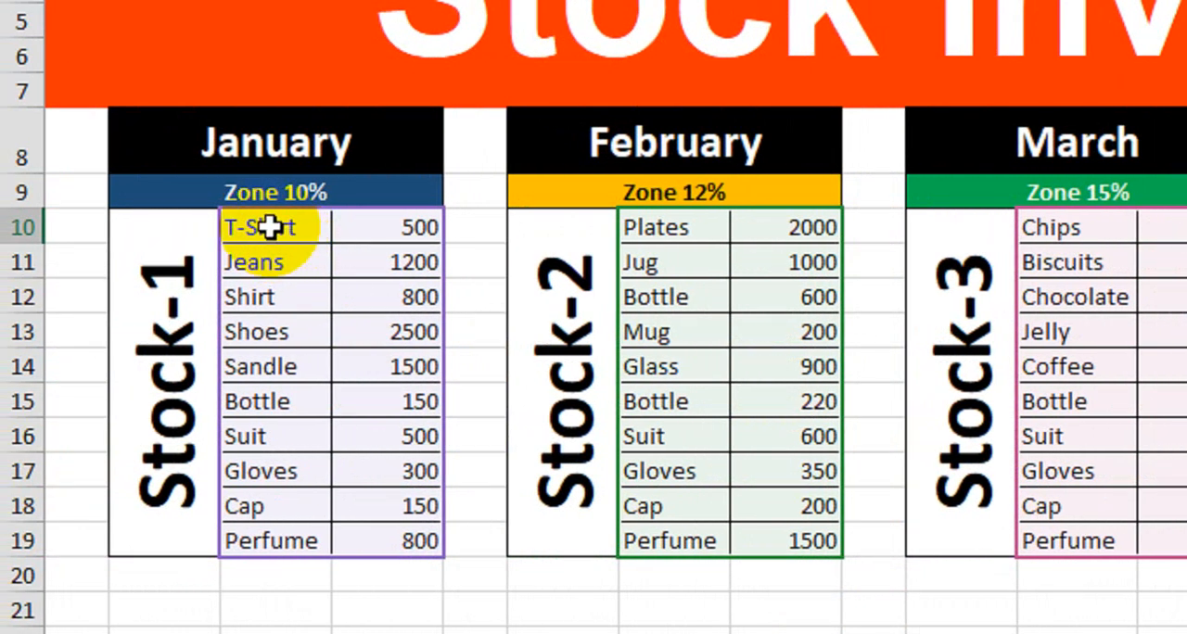
left_click_drag(269, 227, 360, 226)
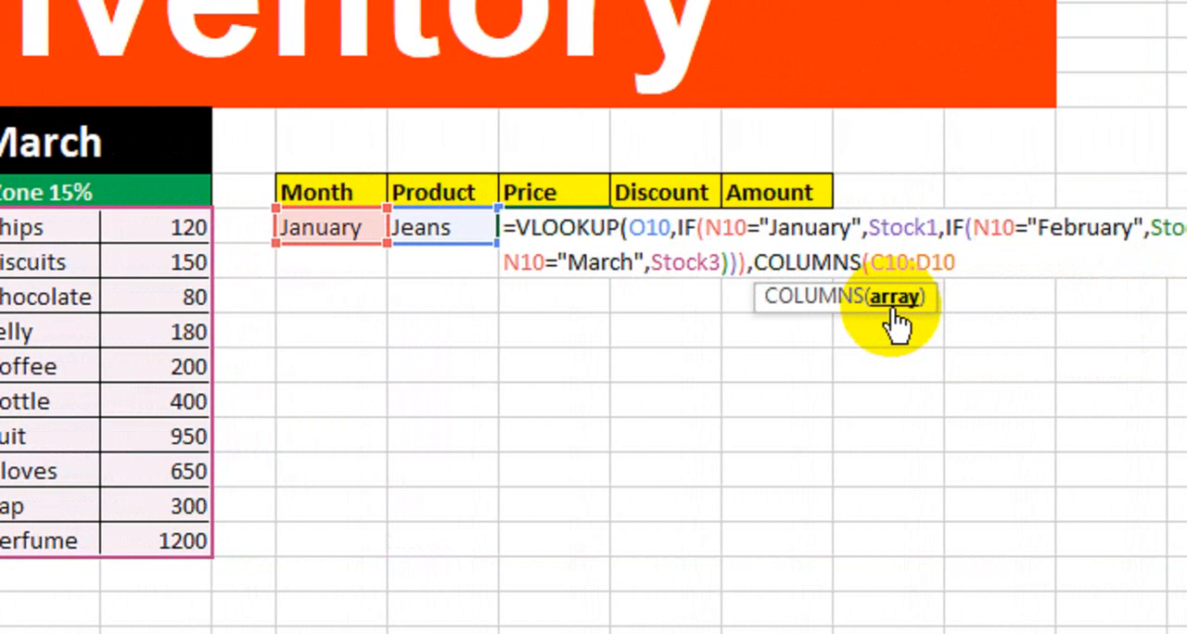
type(")")
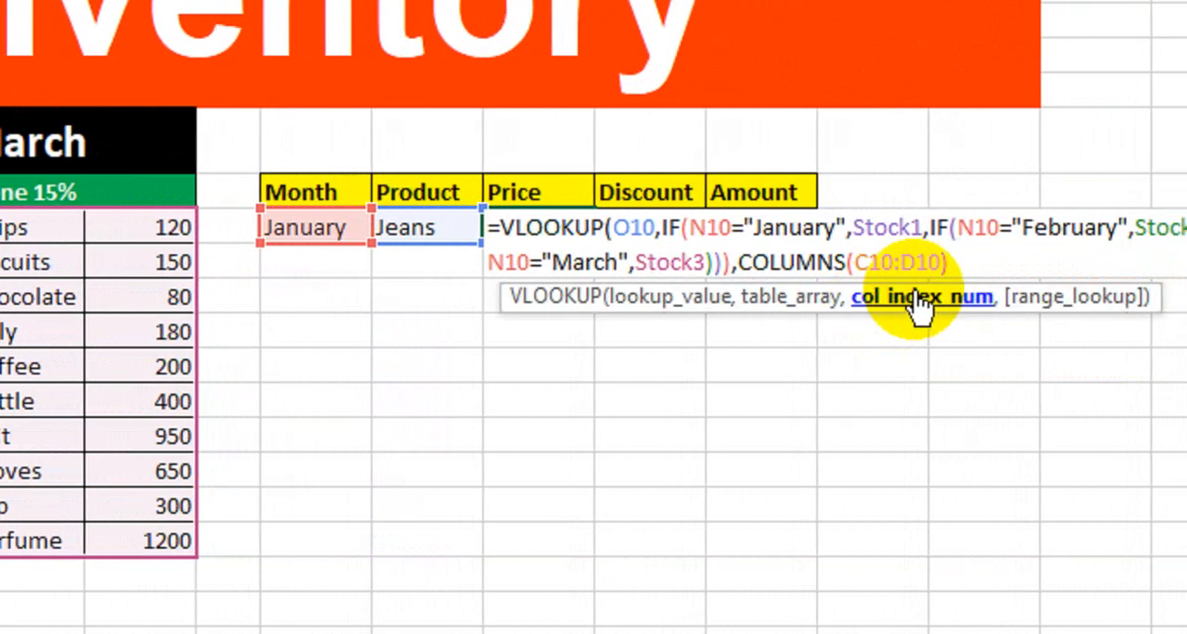
double_click(859, 262)
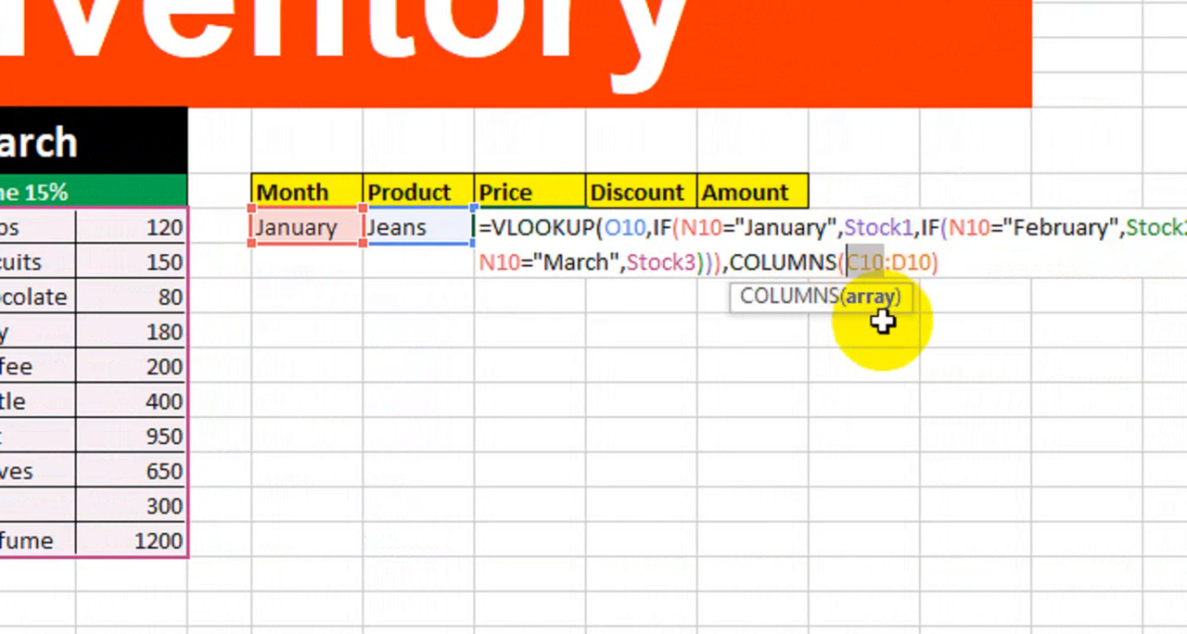
key("F4")
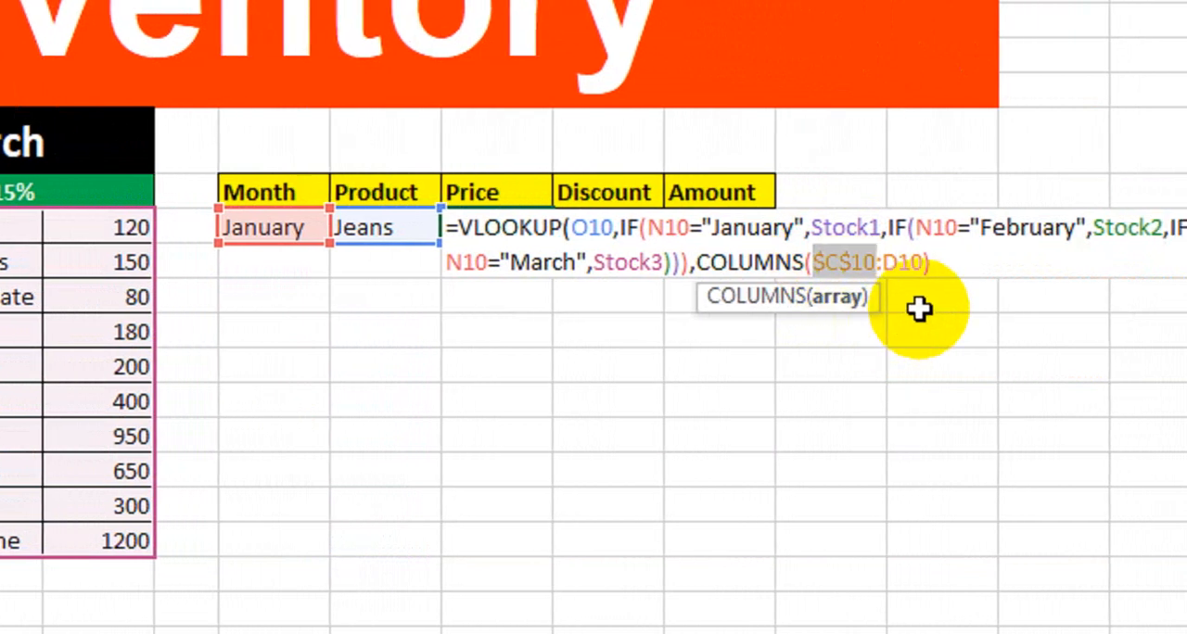
left_click(972, 266)
Set the VLOOKUP's range lookup to 0 for an exact match and complete the Price formula
type(",")
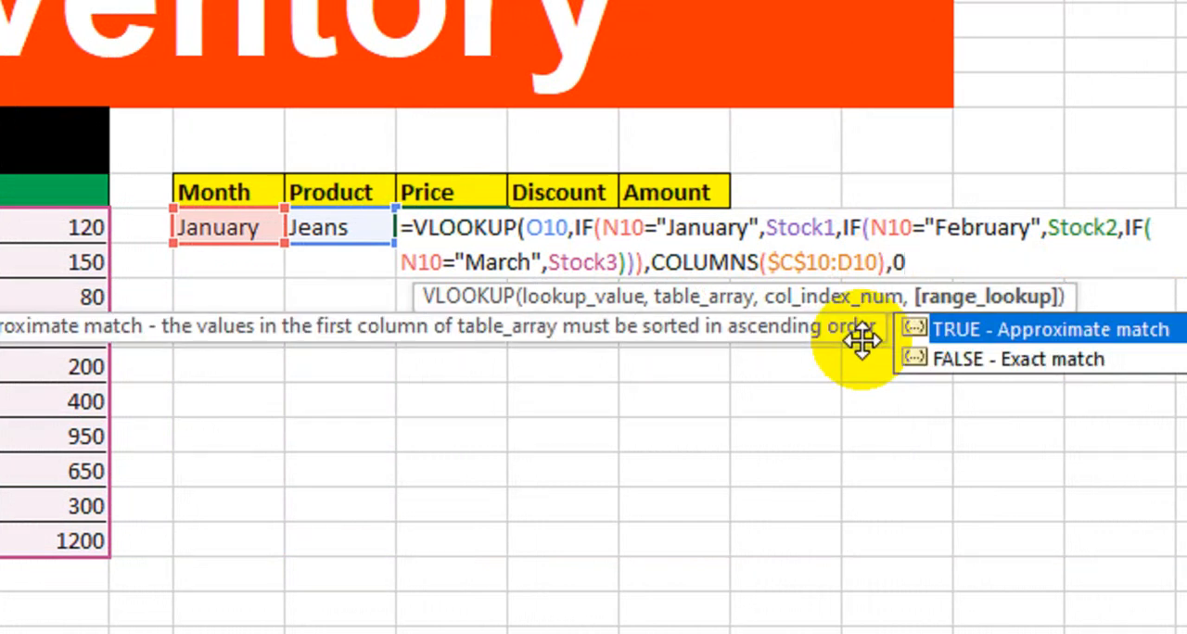
type("0)")
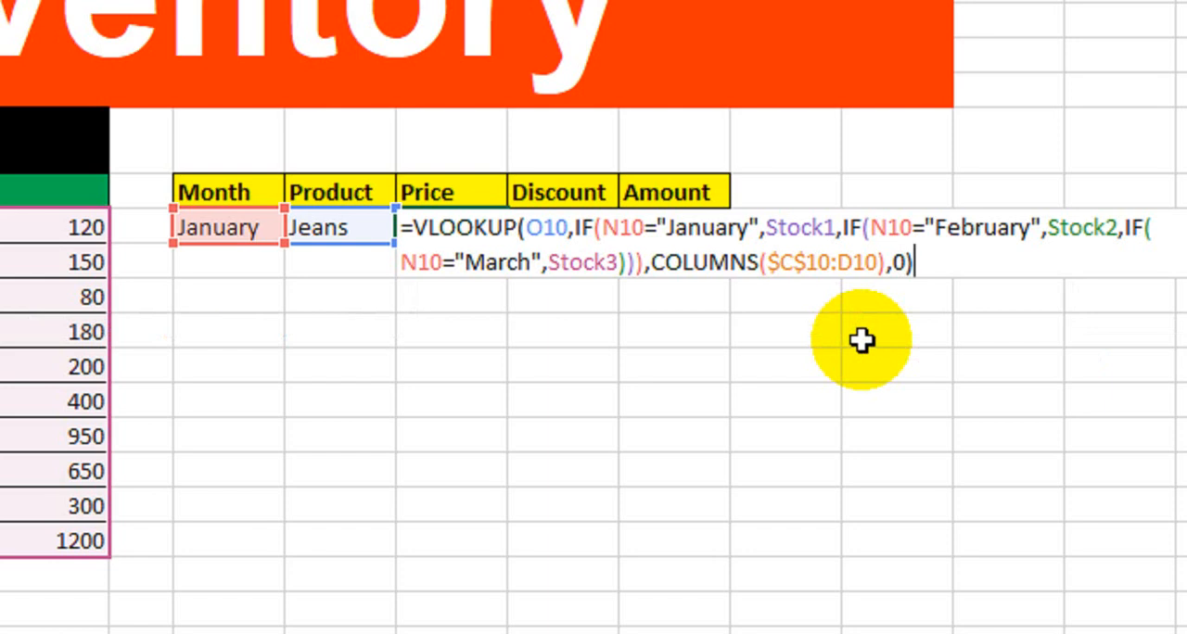
key("Return")
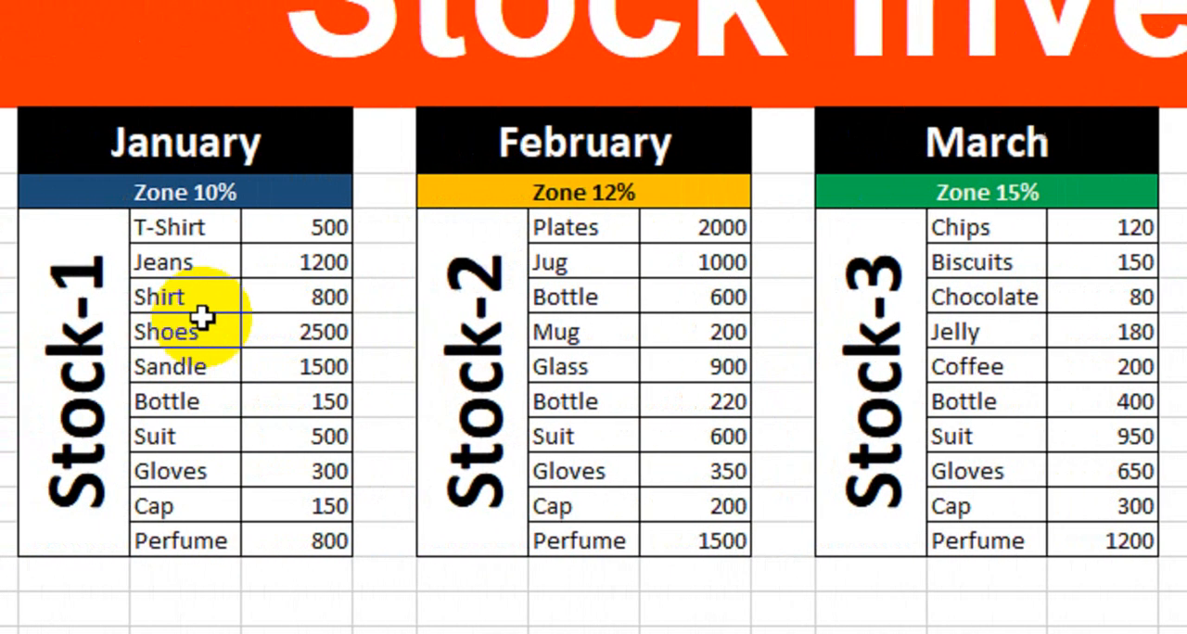
Enter Bottle as the product in O10 and compare the Price cell with the Bottle row in the January table
left_click_drag(204, 264, 252, 265)
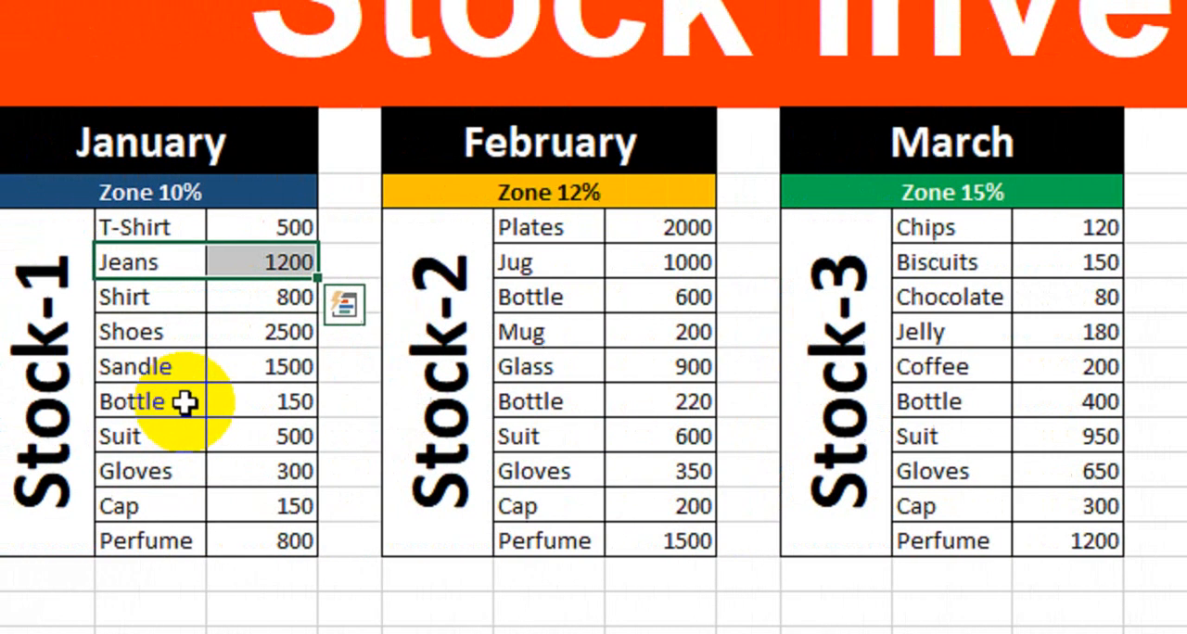
left_click(268, 412)
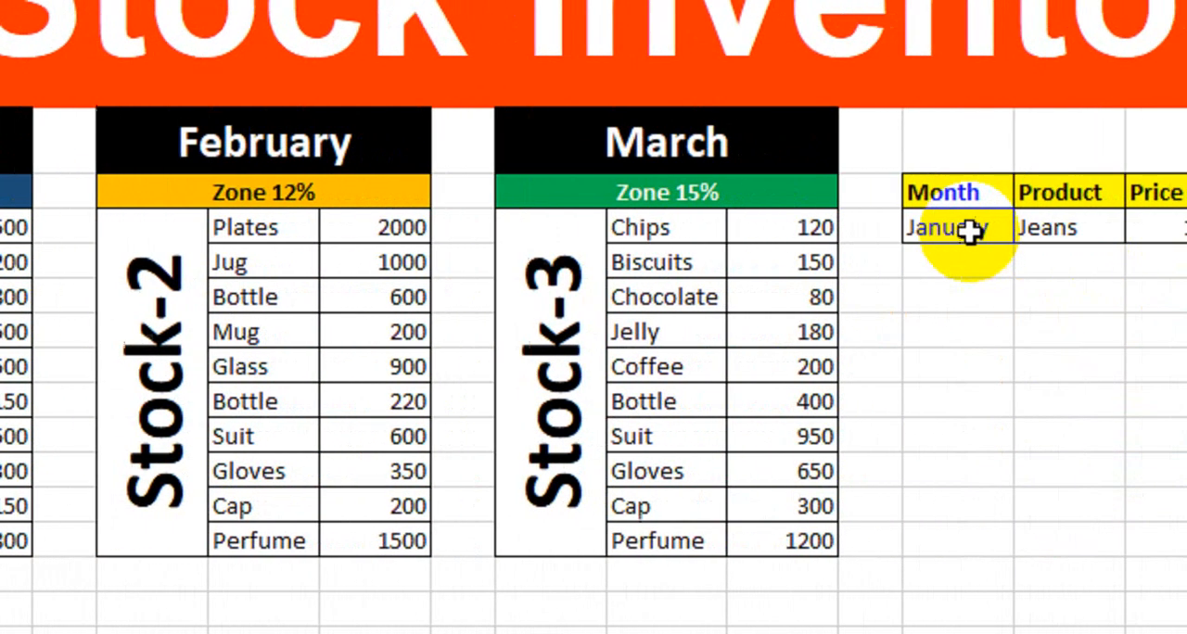
left_click(1066, 229)
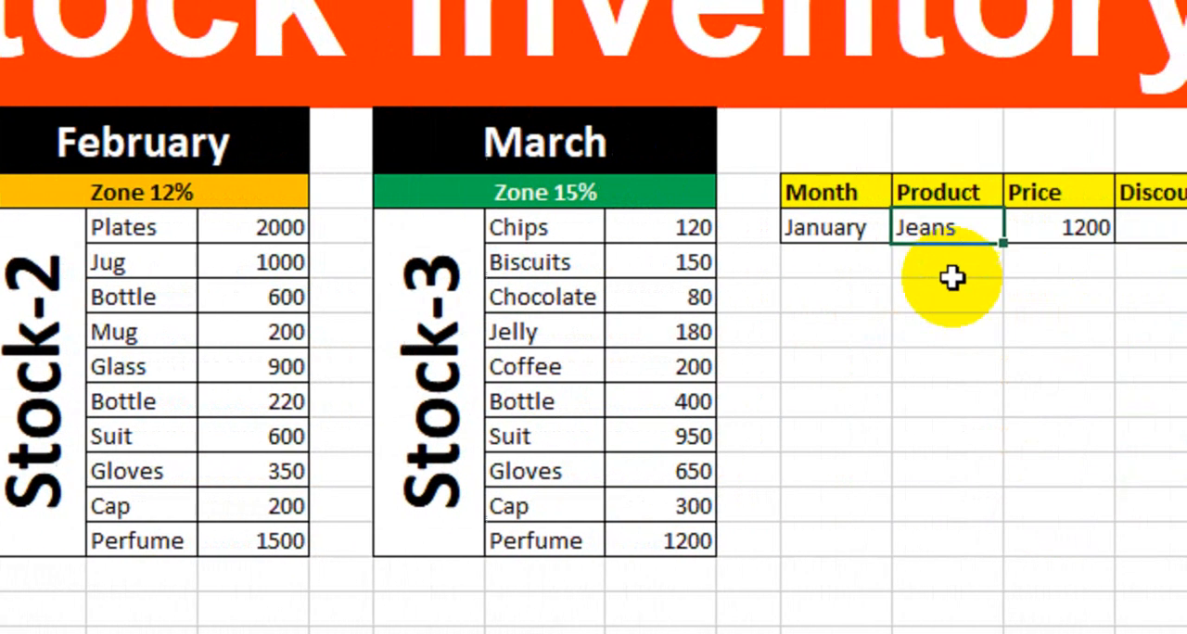
type("Bott")
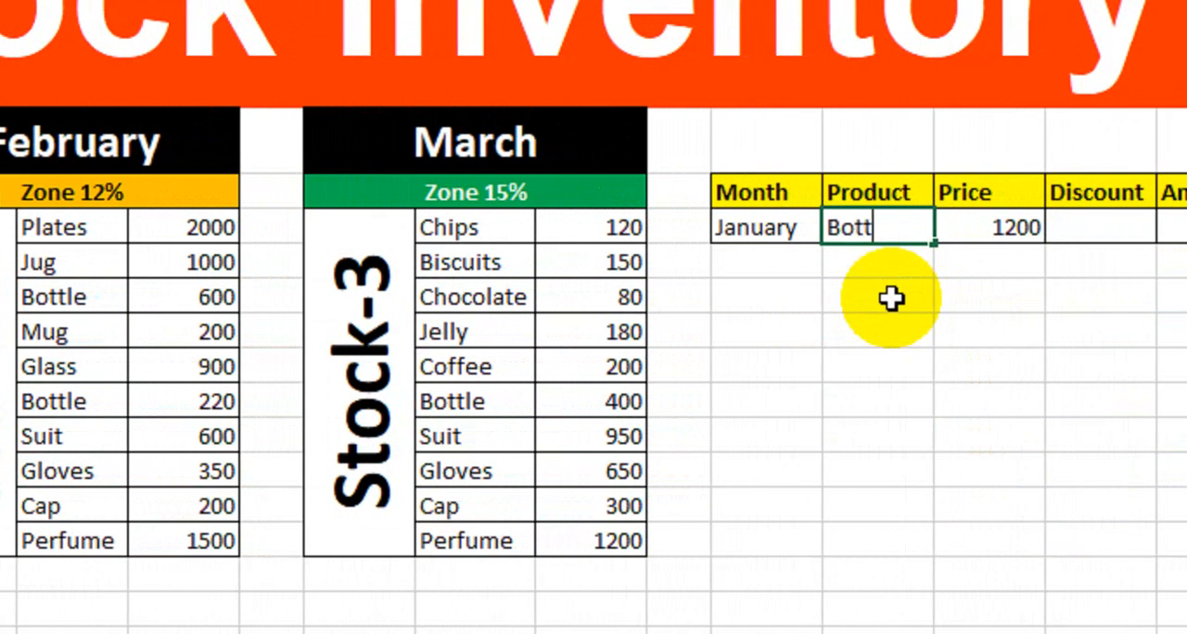
type("le")
key("Return")
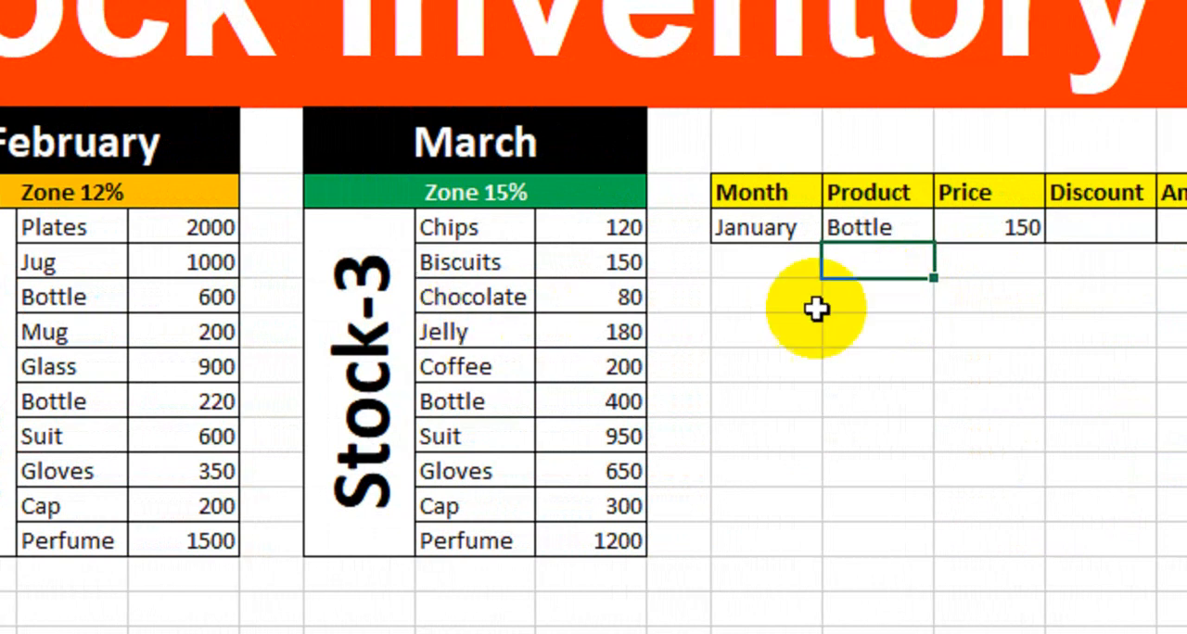
left_click(990, 234)
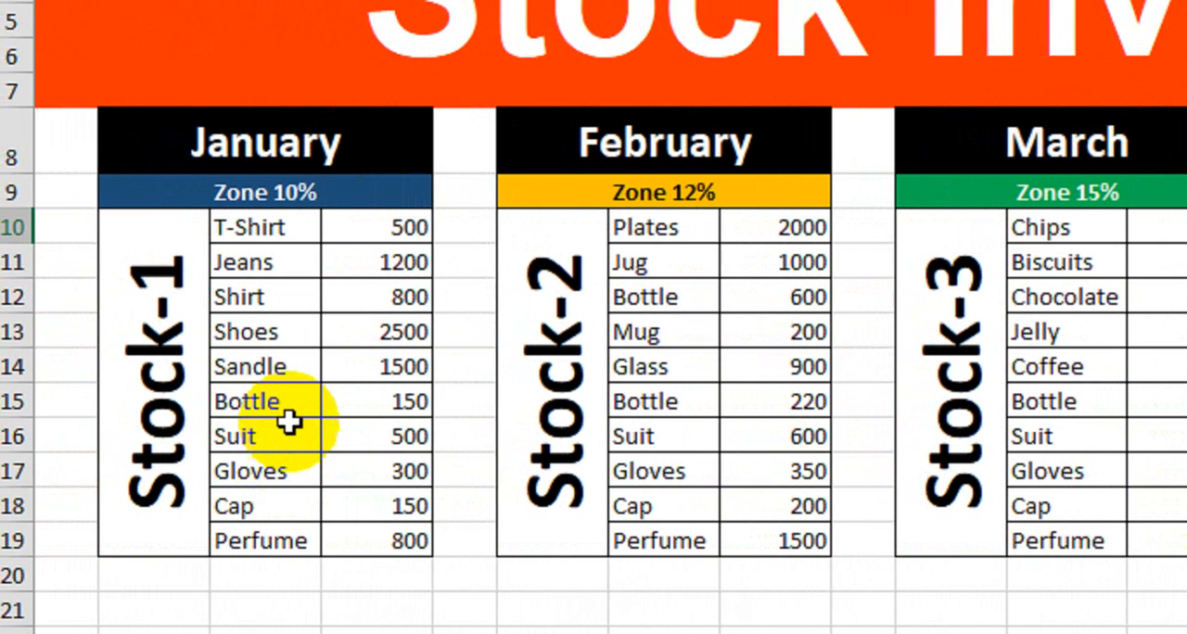
left_click_drag(256, 412, 301, 397)
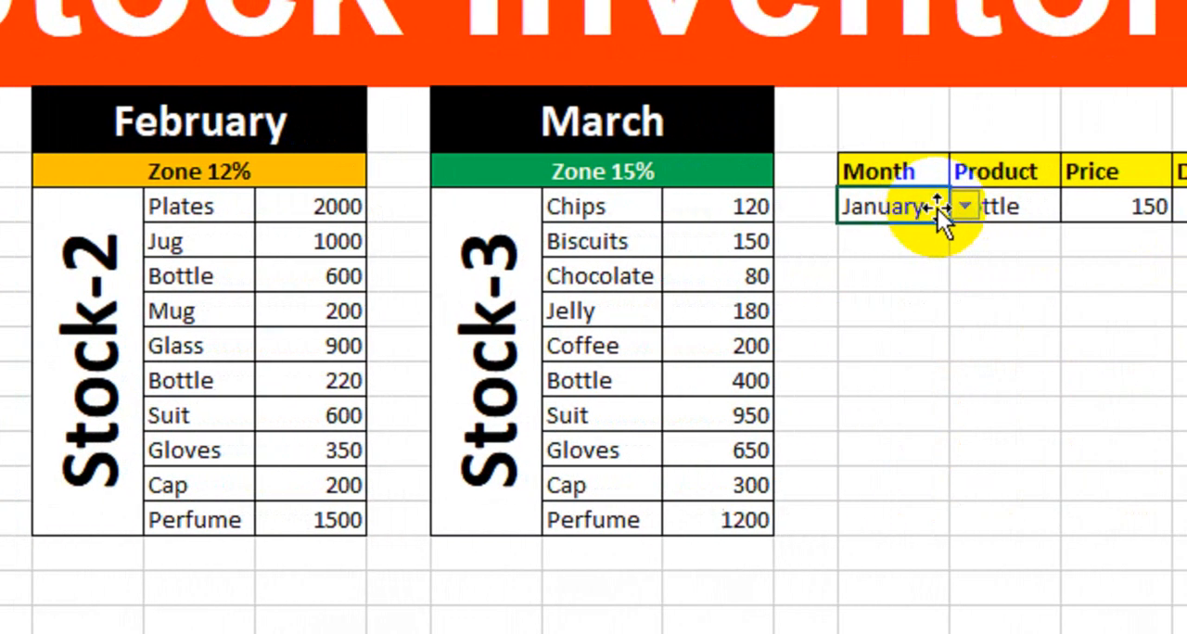
Set the Month to February and compare the Price result with the Bottle rows in the February table
left_click(912, 208)
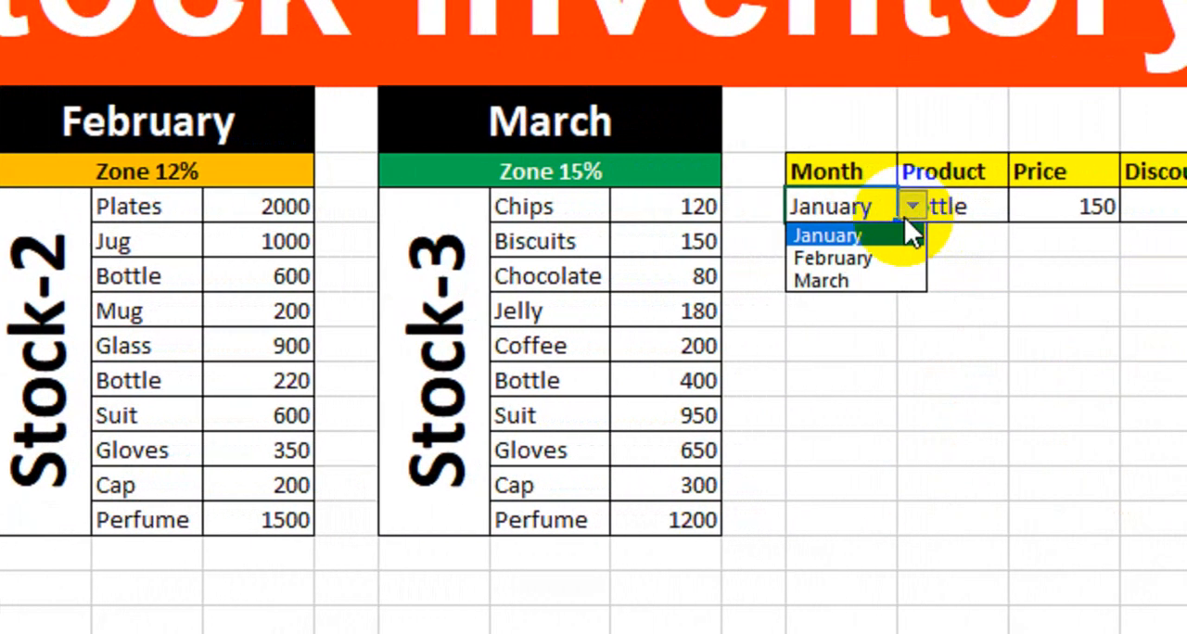
left_click(867, 259)
left_click_drag(249, 380, 360, 378)
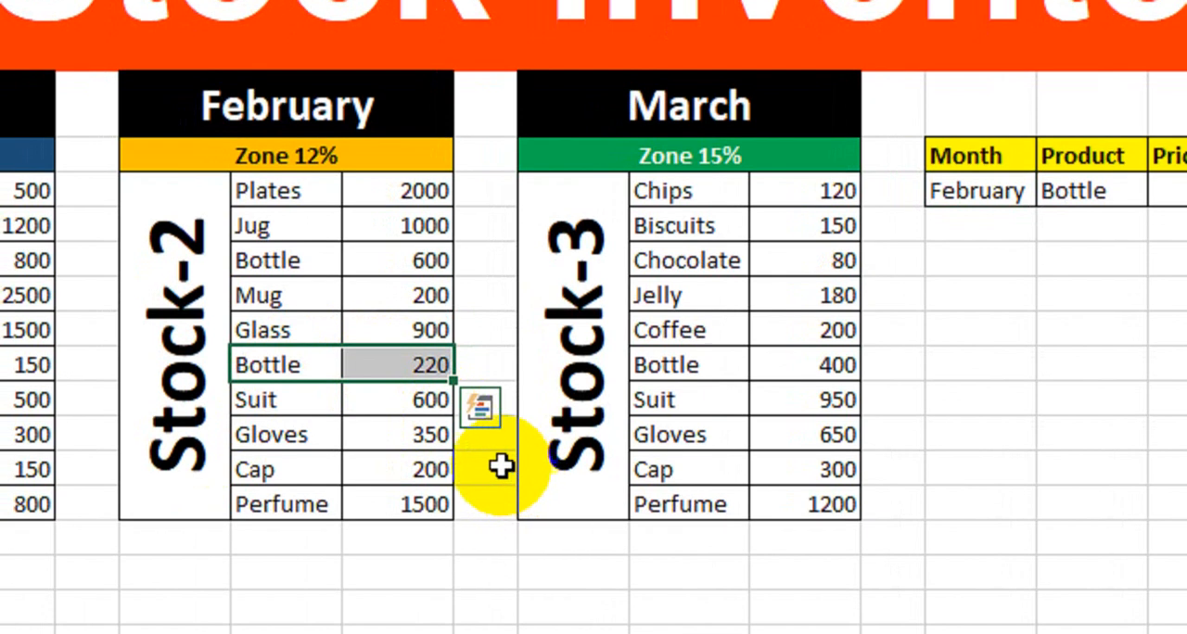
left_click(408, 274)
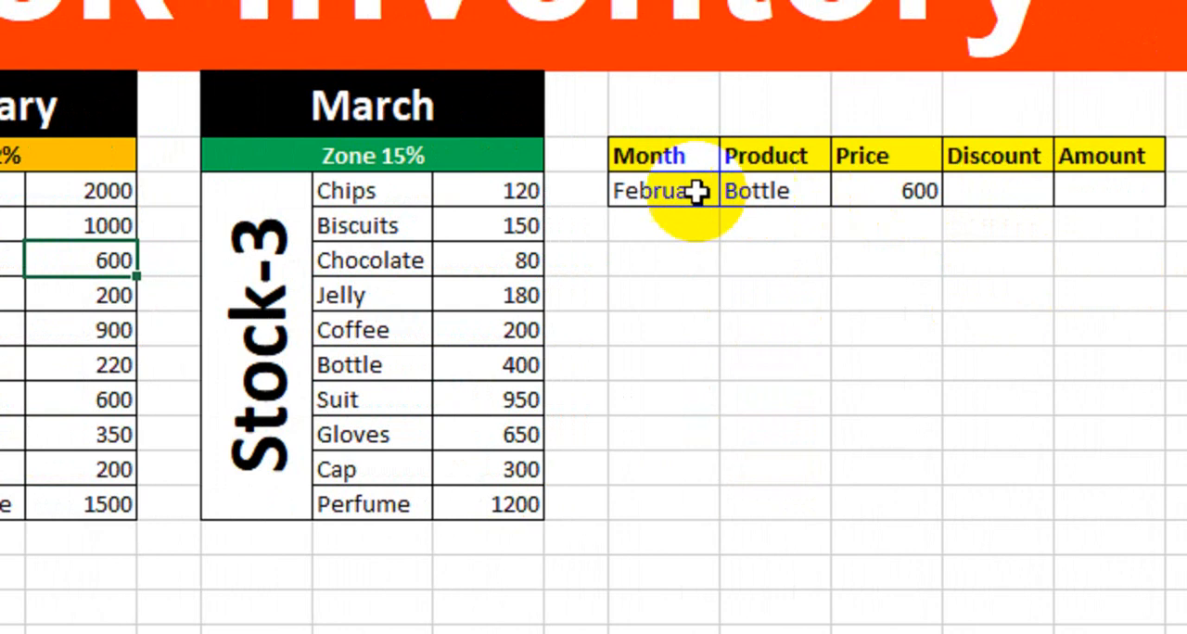
Set the Month to March and compare the Price result with the Bottle row in the March table
left_click(694, 191)
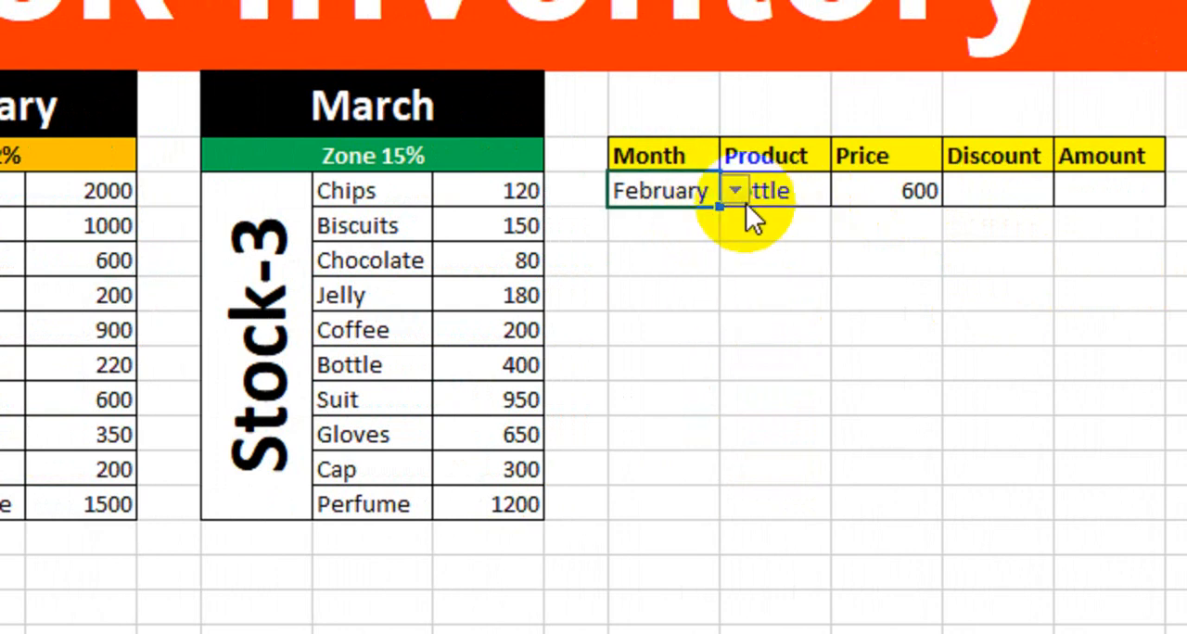
left_click(733, 192)
left_click(691, 262)
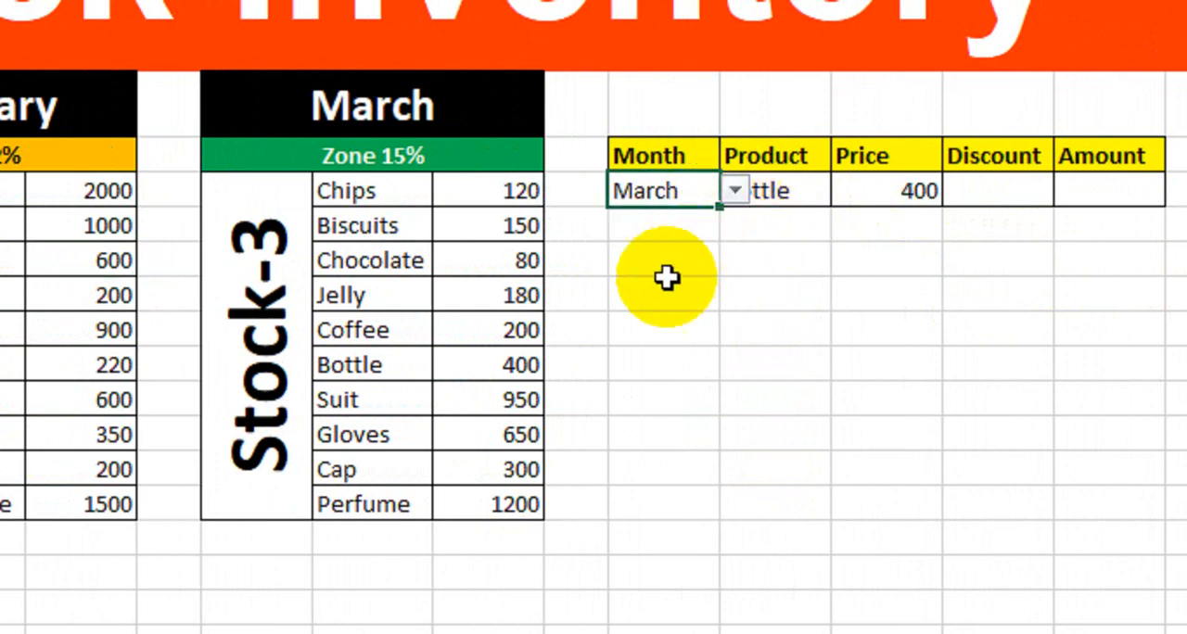
left_click(500, 371)
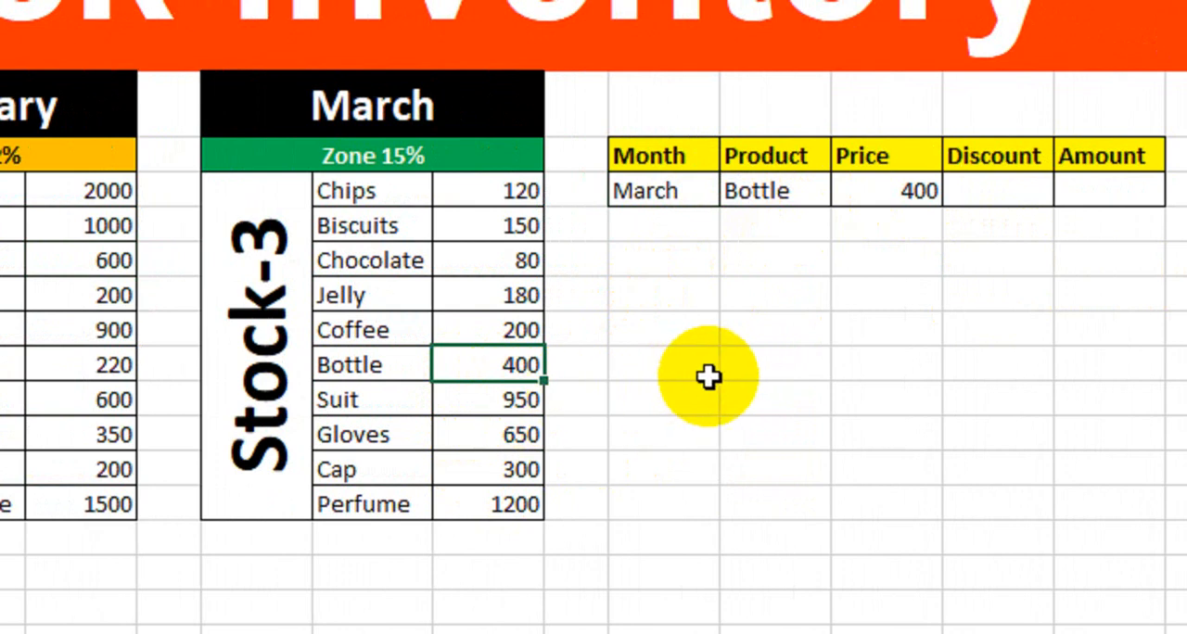
Start the Discount formula in Q10 with an IF that tests whether the month in N10 equals "January"
left_click(946, 197)
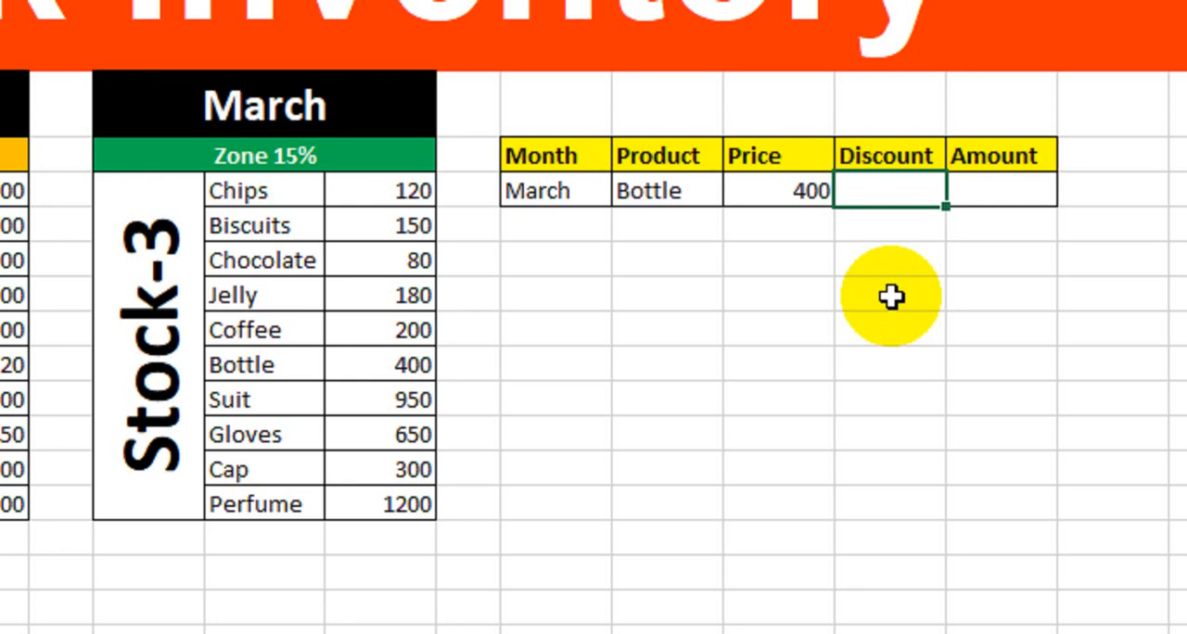
type("=if")
key("Tab")
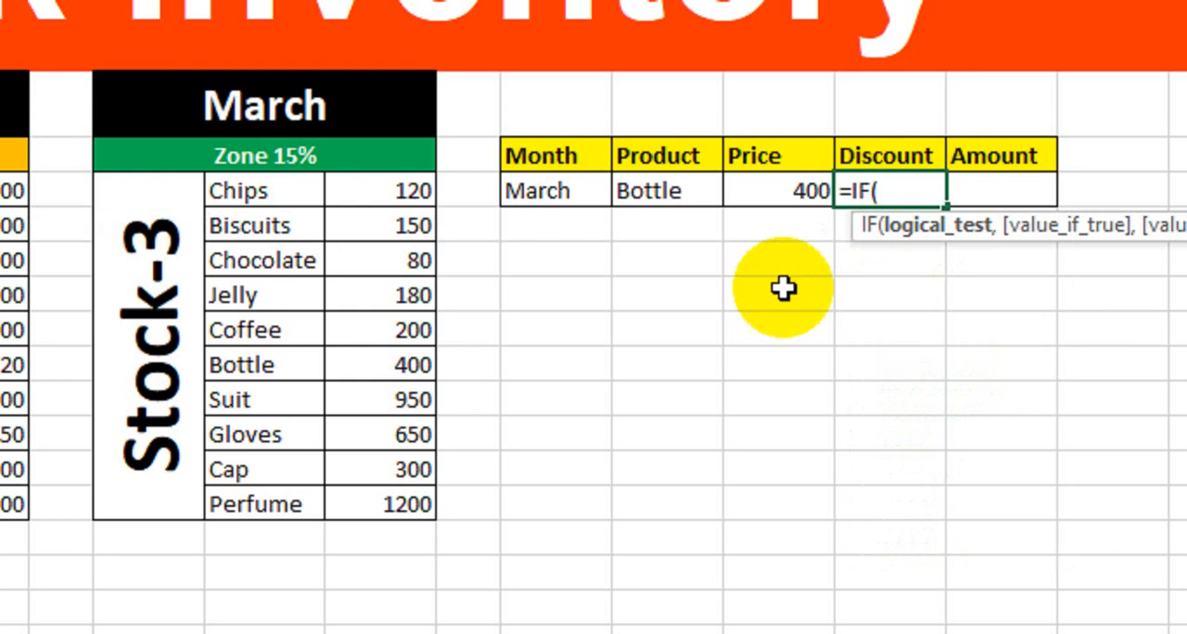
left_click(564, 190)
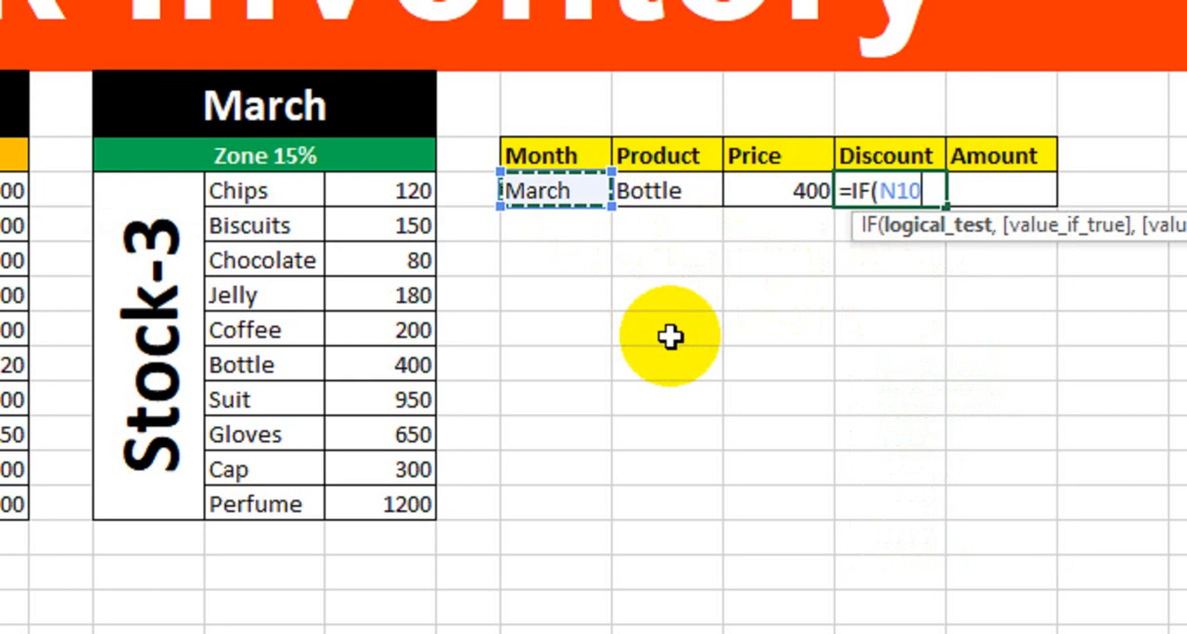
type("=")
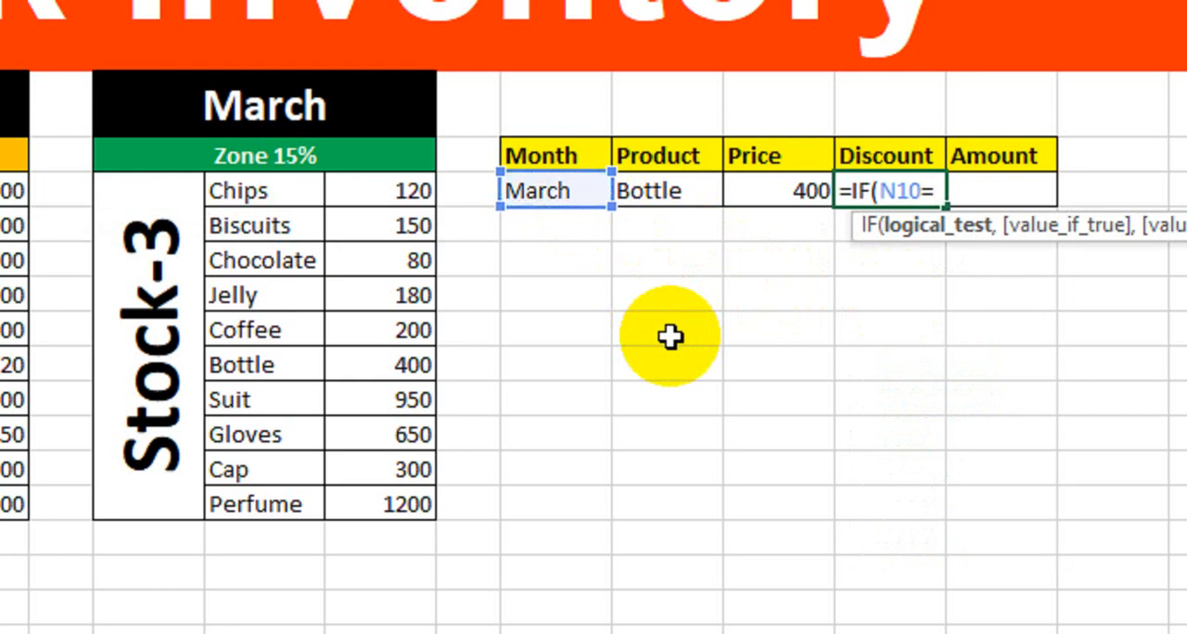
type("\"Jan")
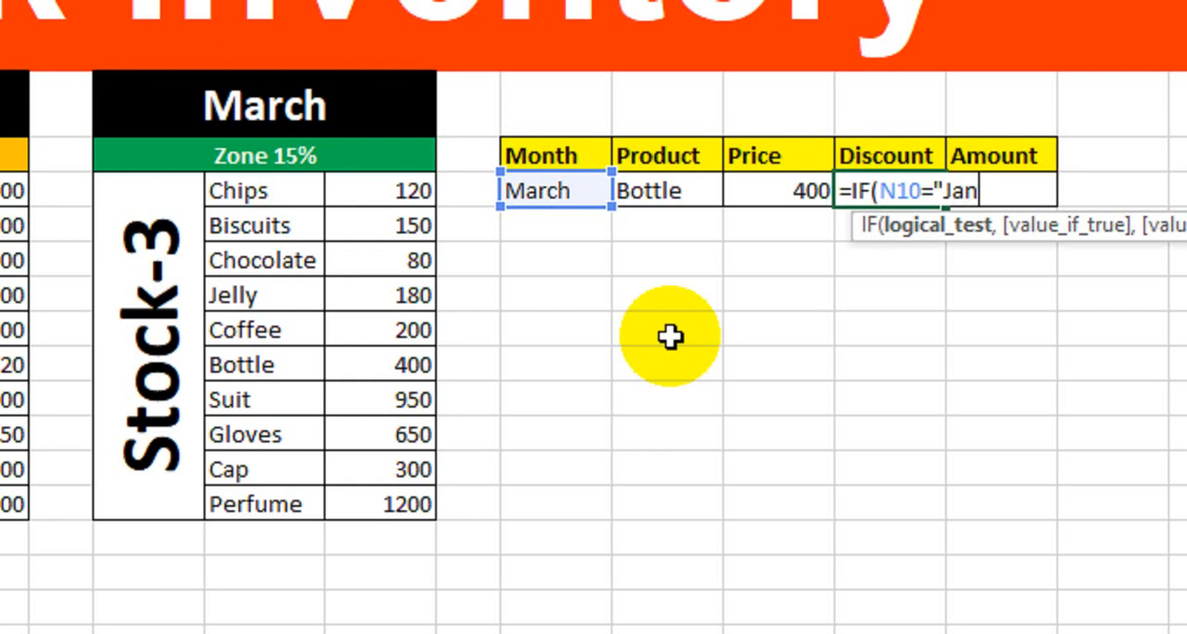
type("uary\",")
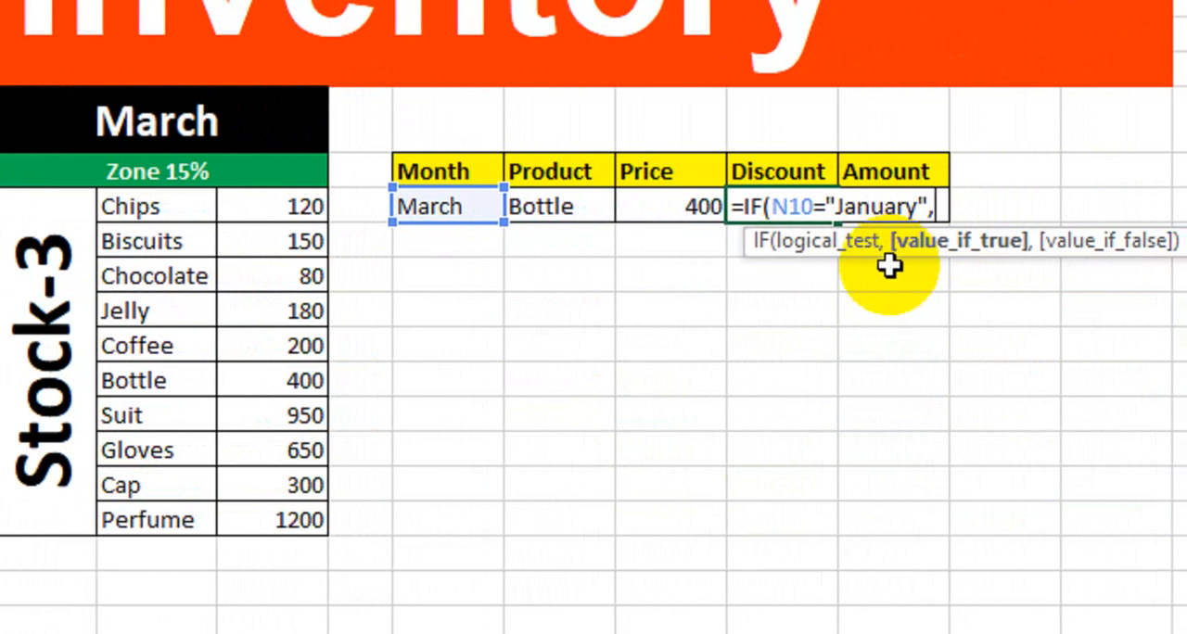
Make the January condition of the Discount formula return P10*10%
left_click(664, 216)
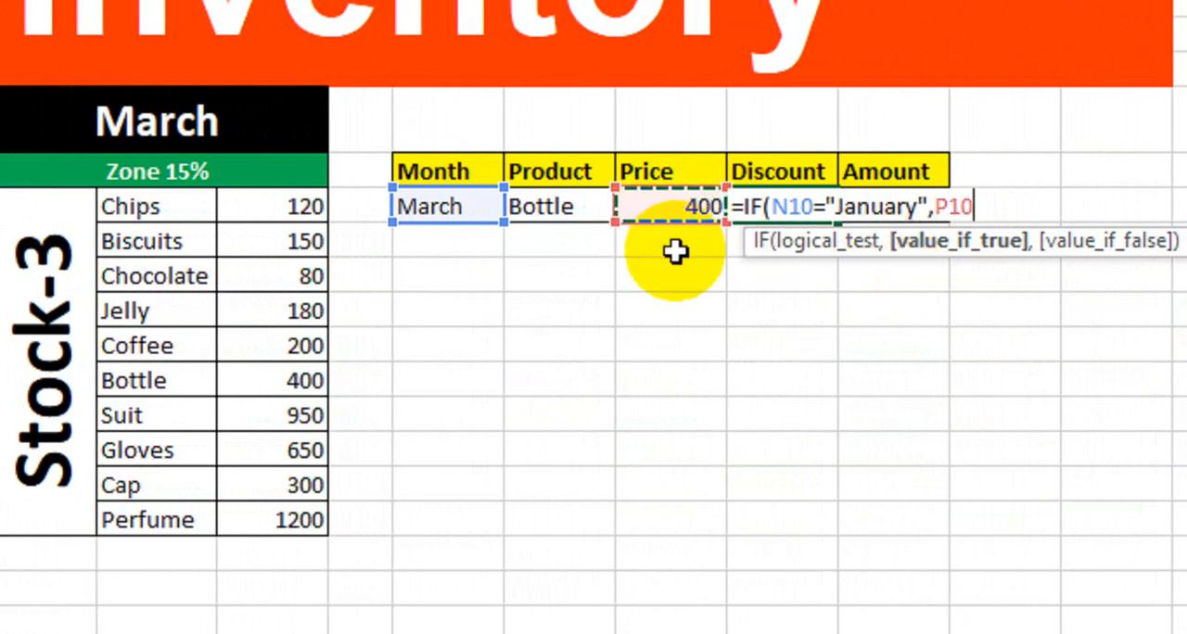
type("*")
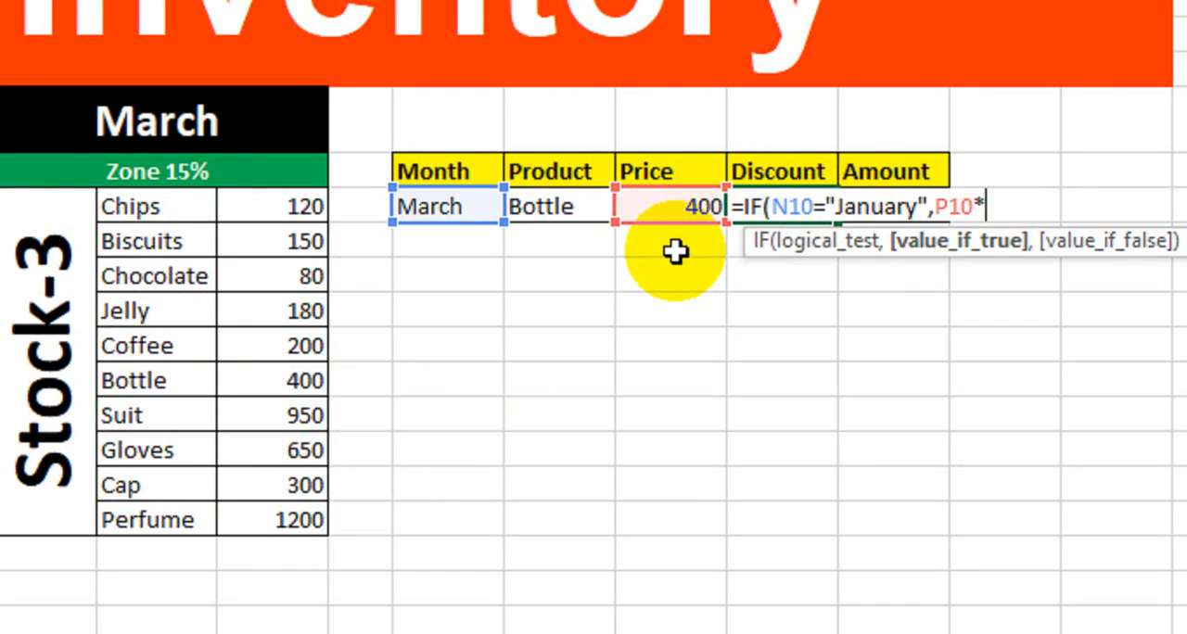
type("10%")
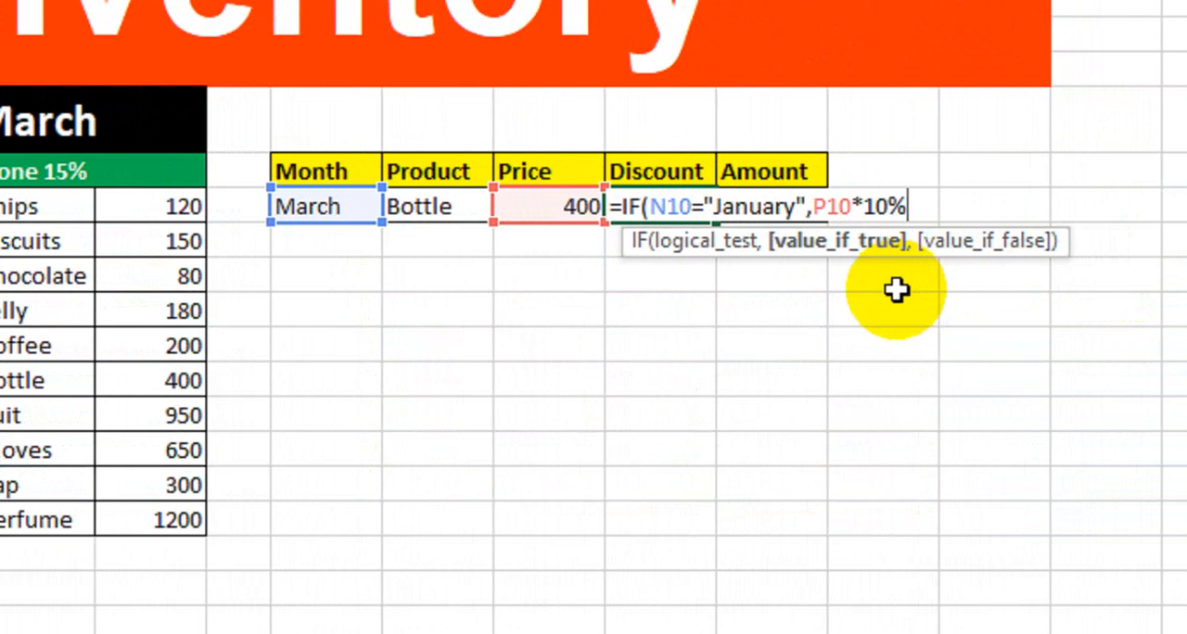
Nest a second IF in the Discount formula that returns P10*12% when N10 equals "February"
type(",IF(")
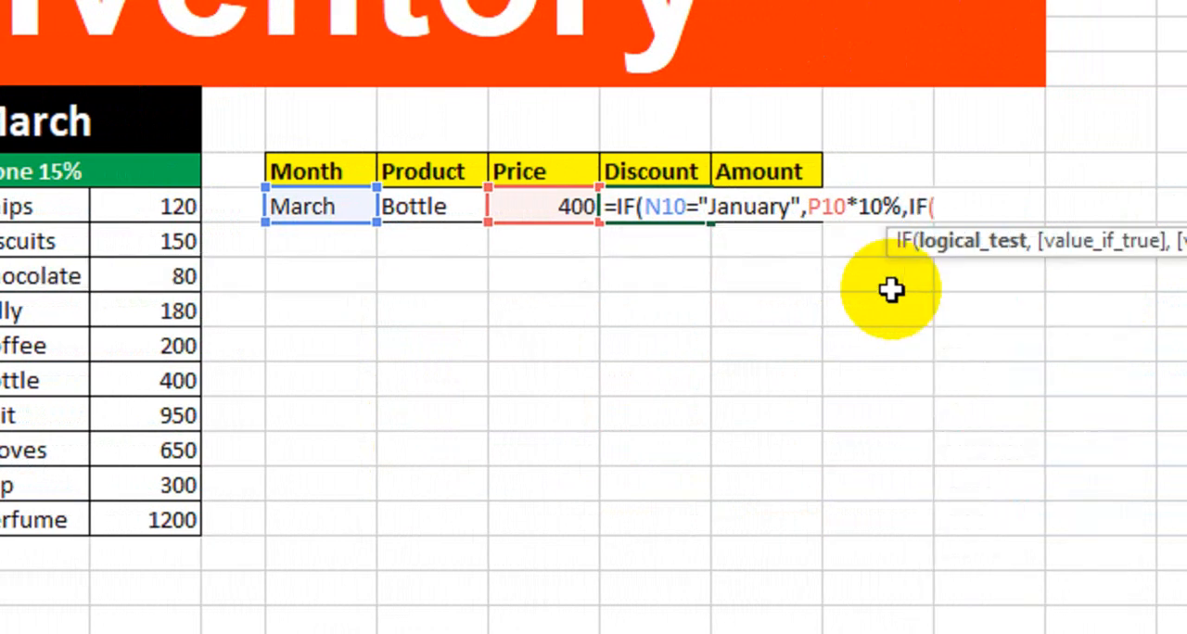
left_click(341, 208)
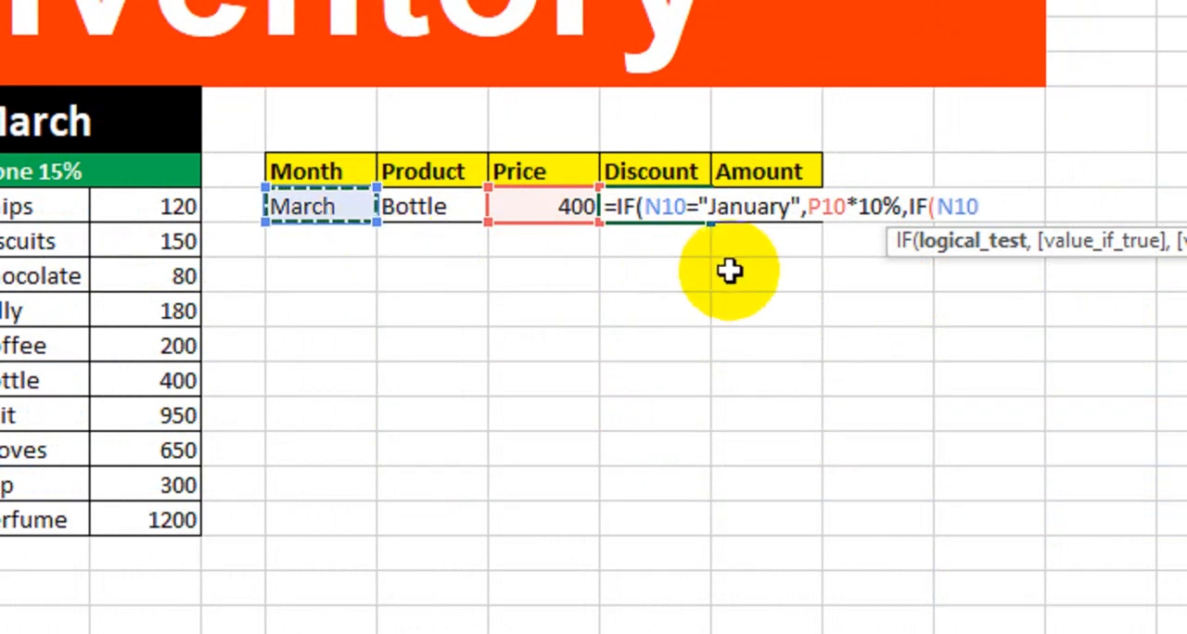
type("=\"F")
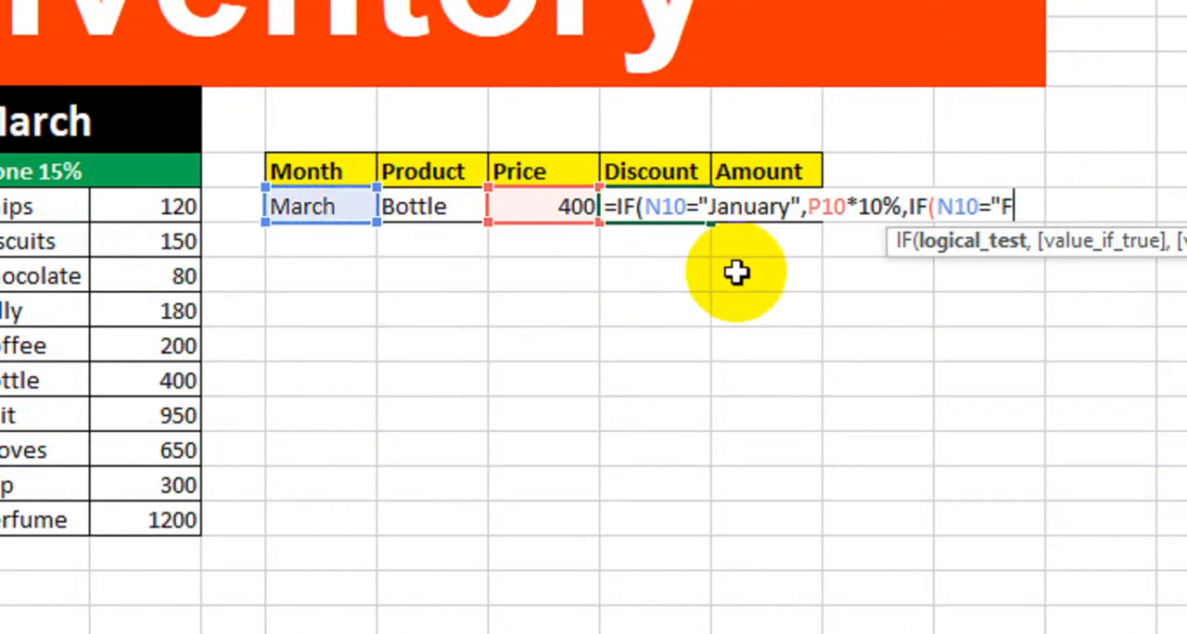
type("ebrua")
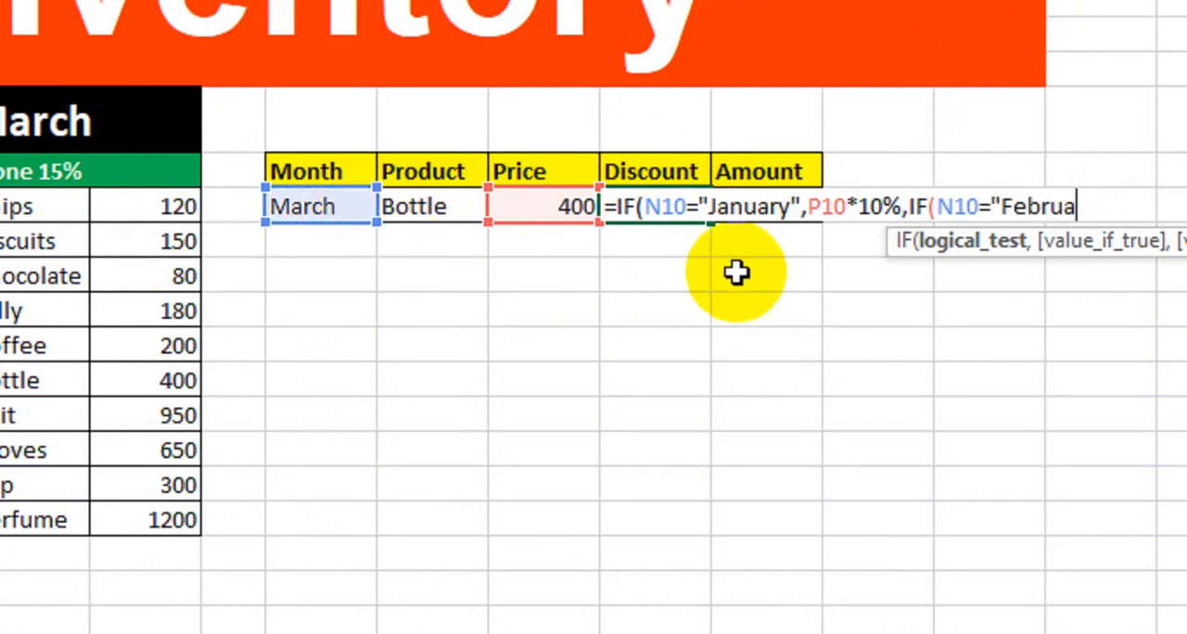
type("ry\",")
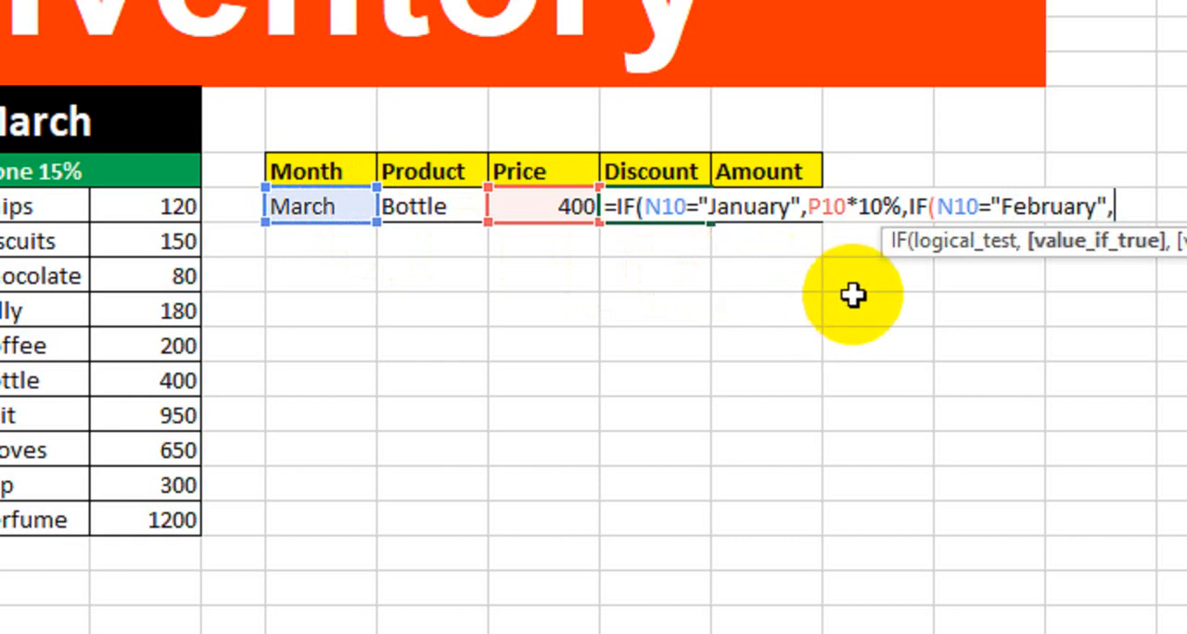
left_click(532, 204)
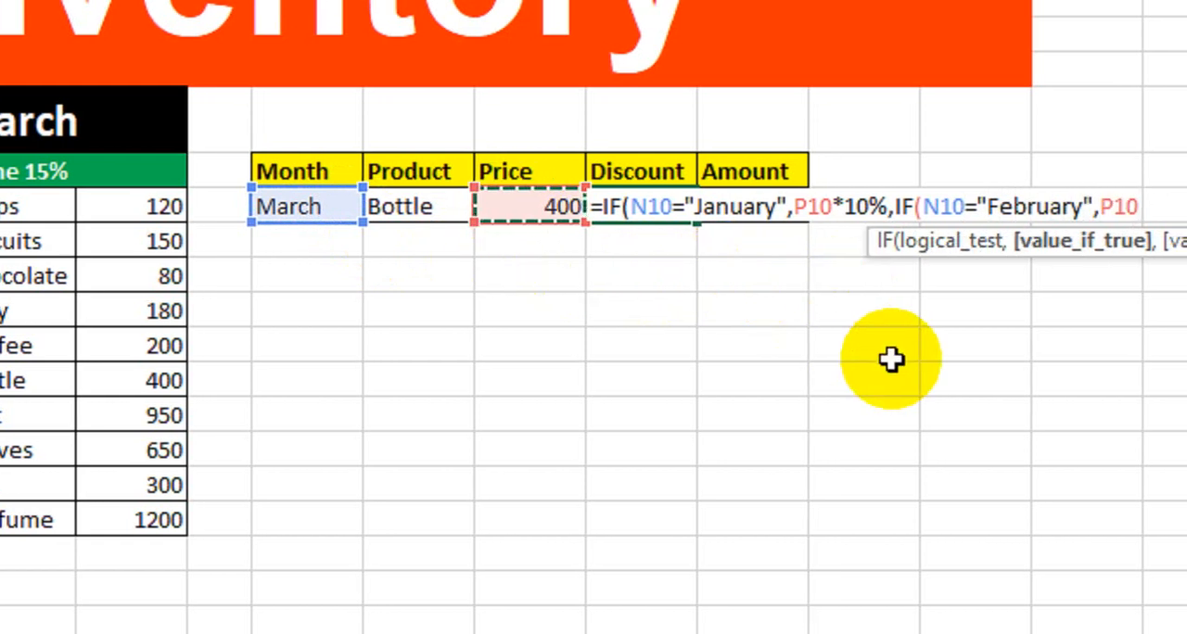
type("*12")
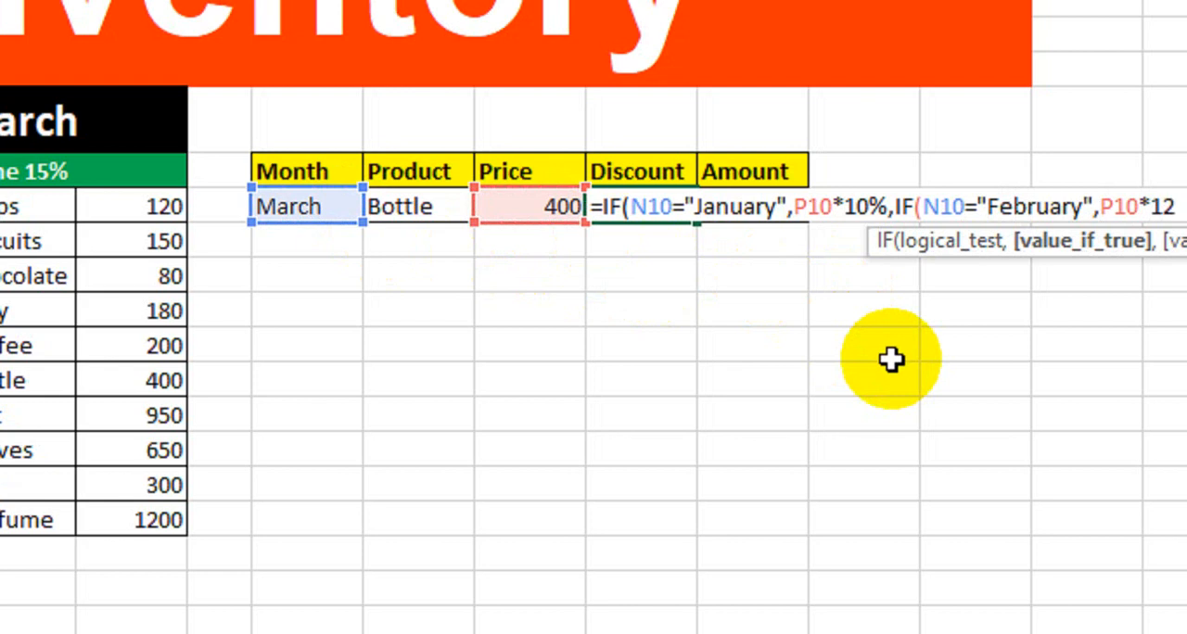
type("%,I")
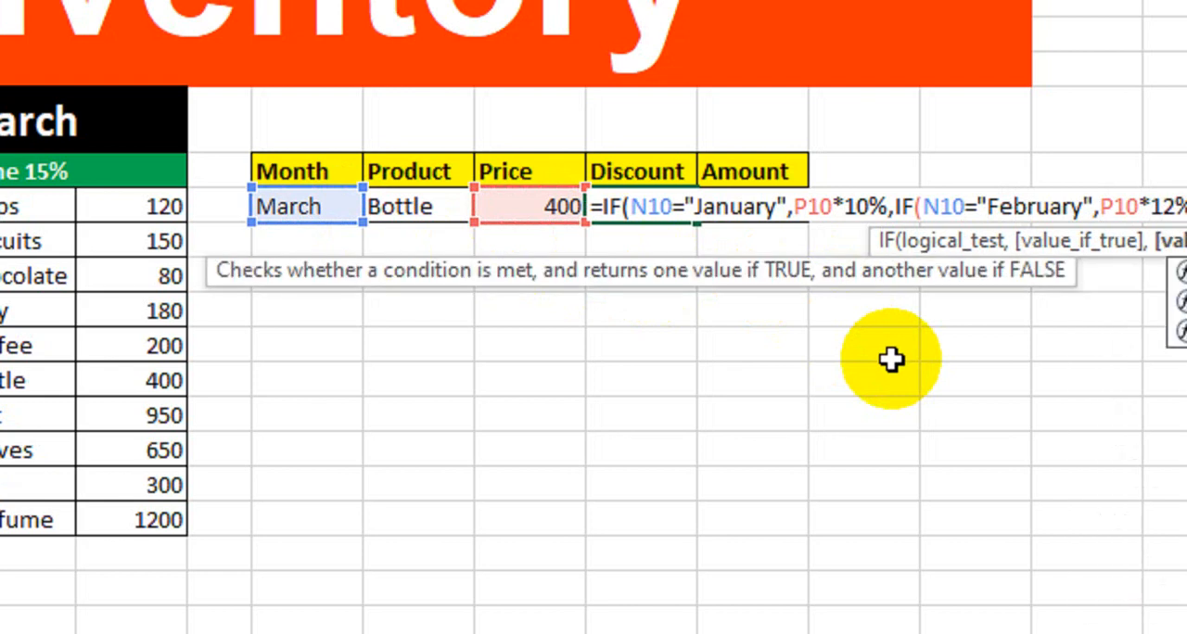
type("F(")
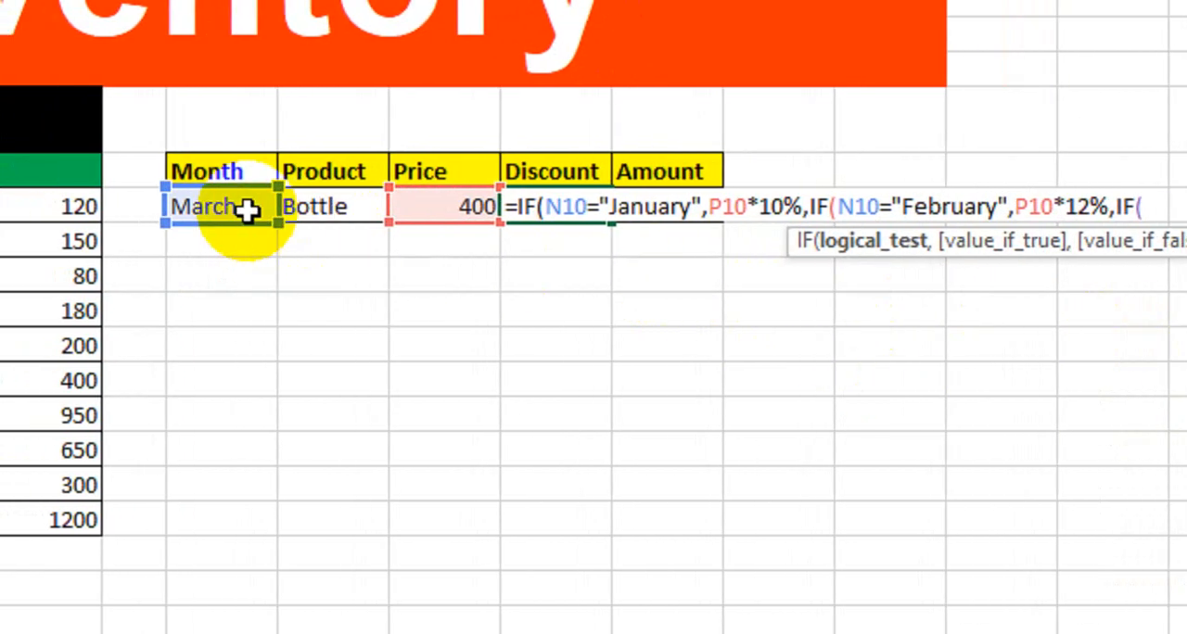
Nest a third IF in the Discount formula that returns P10*15% when N10 equals "March"
left_click(249, 210)
type("=")
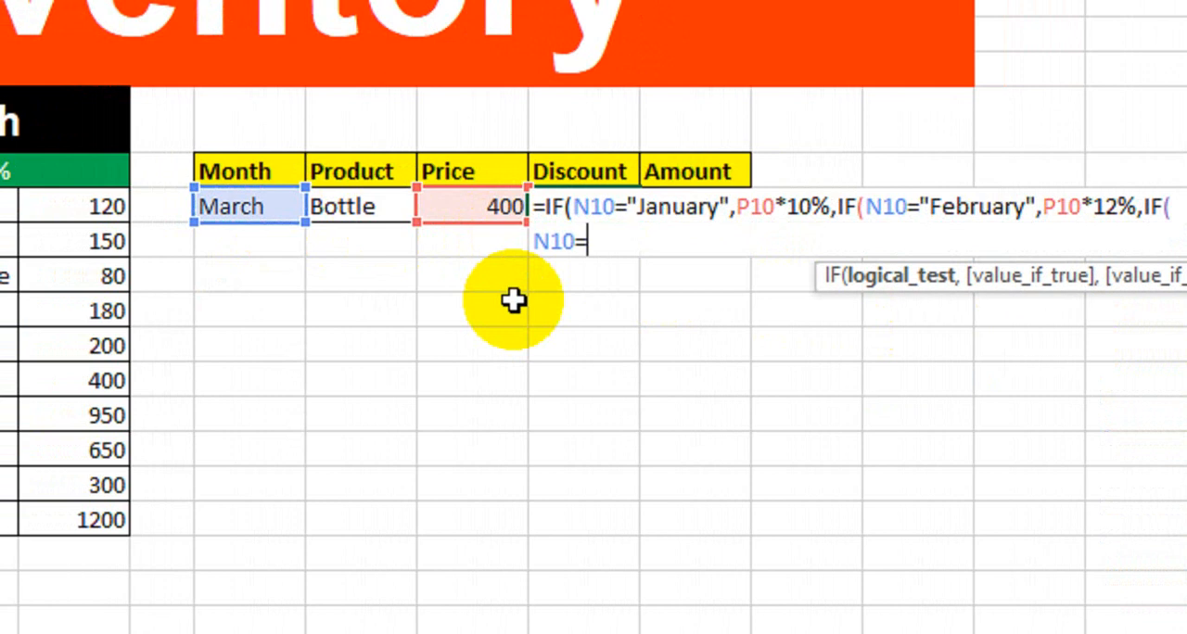
type("\"March\",")
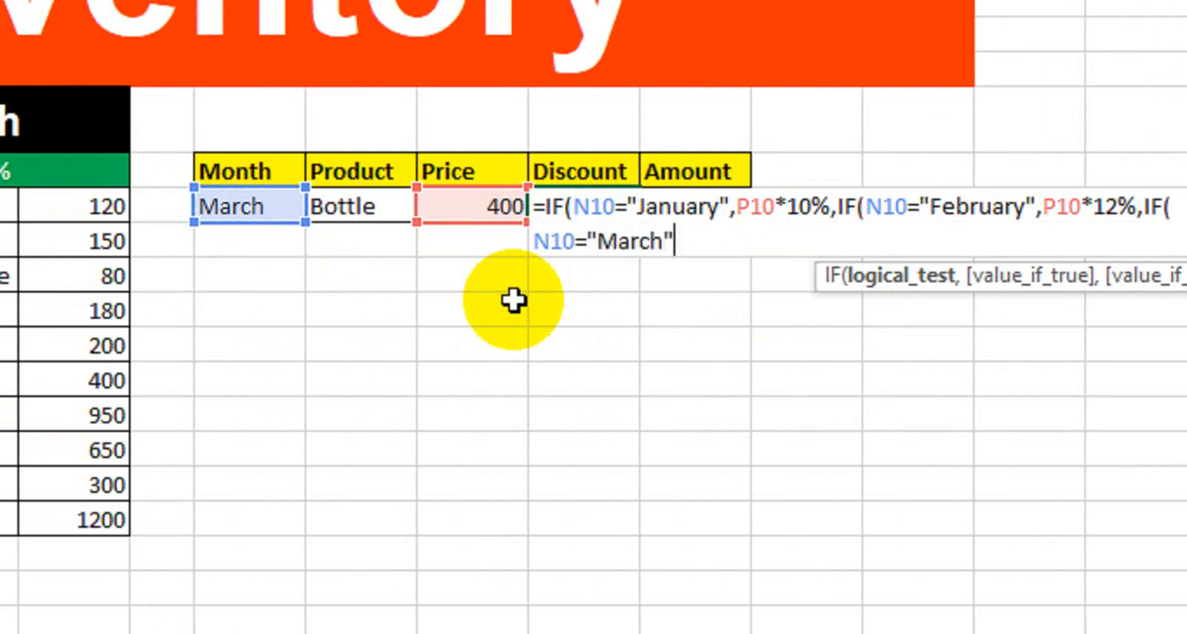
left_click(486, 215)
type("*")
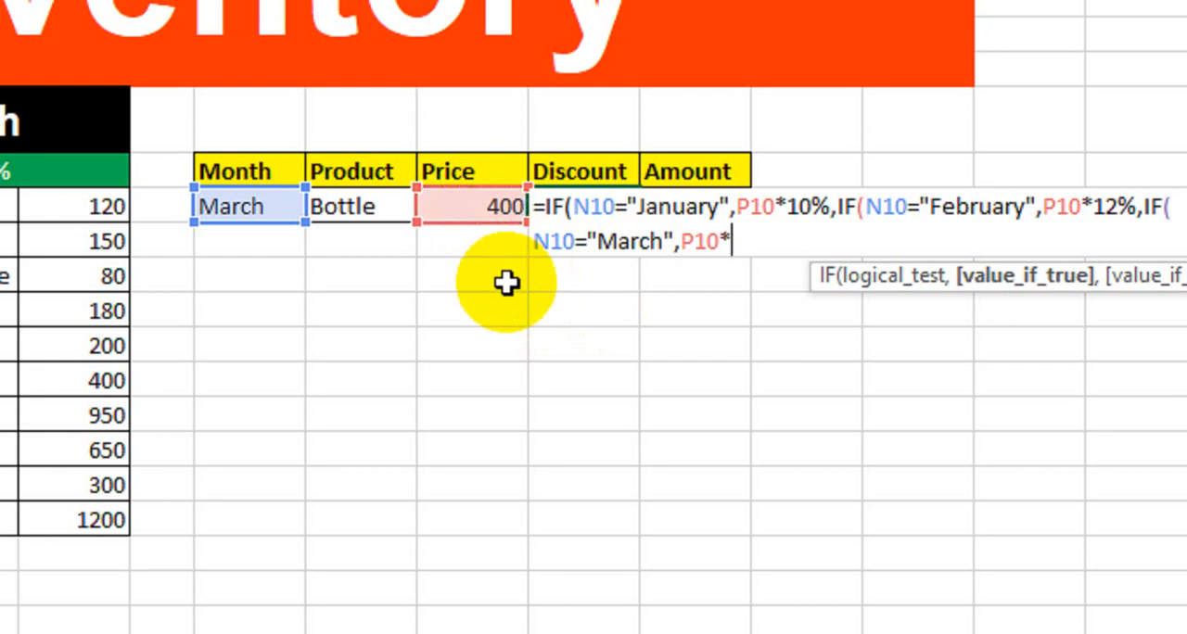
type("15%")
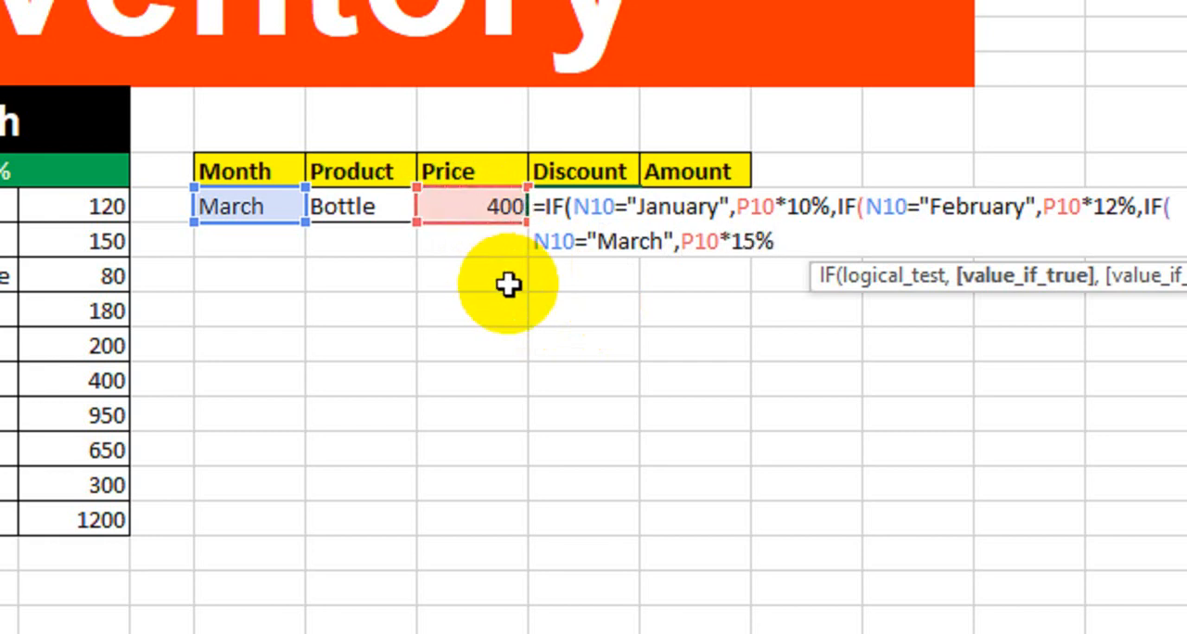
type("))")
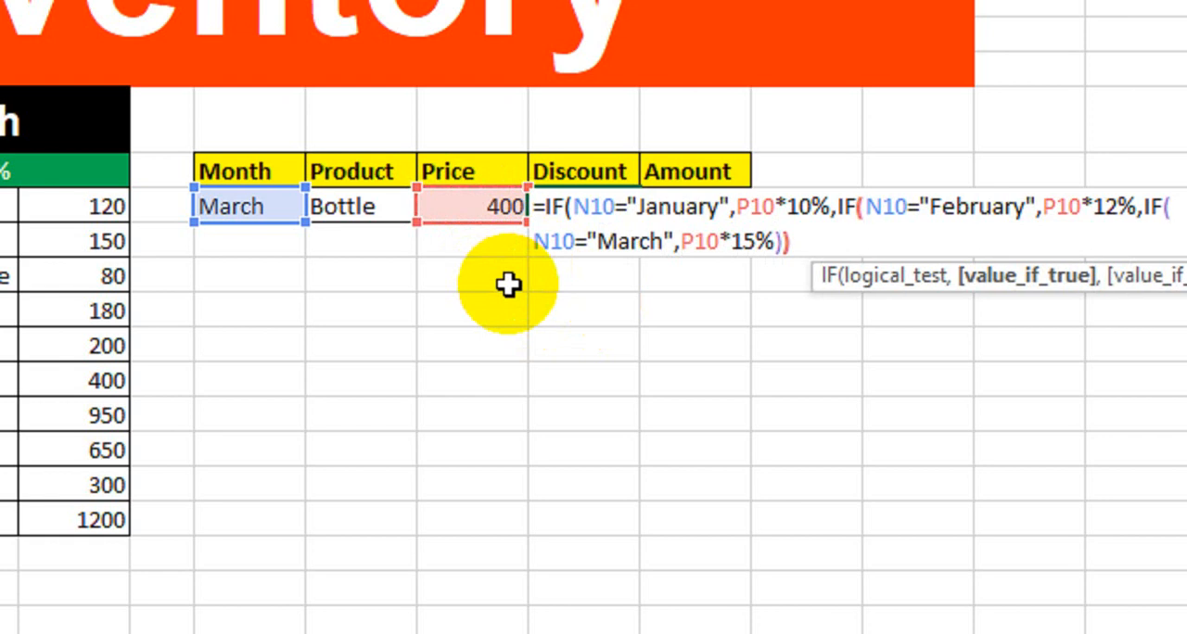
type(")")
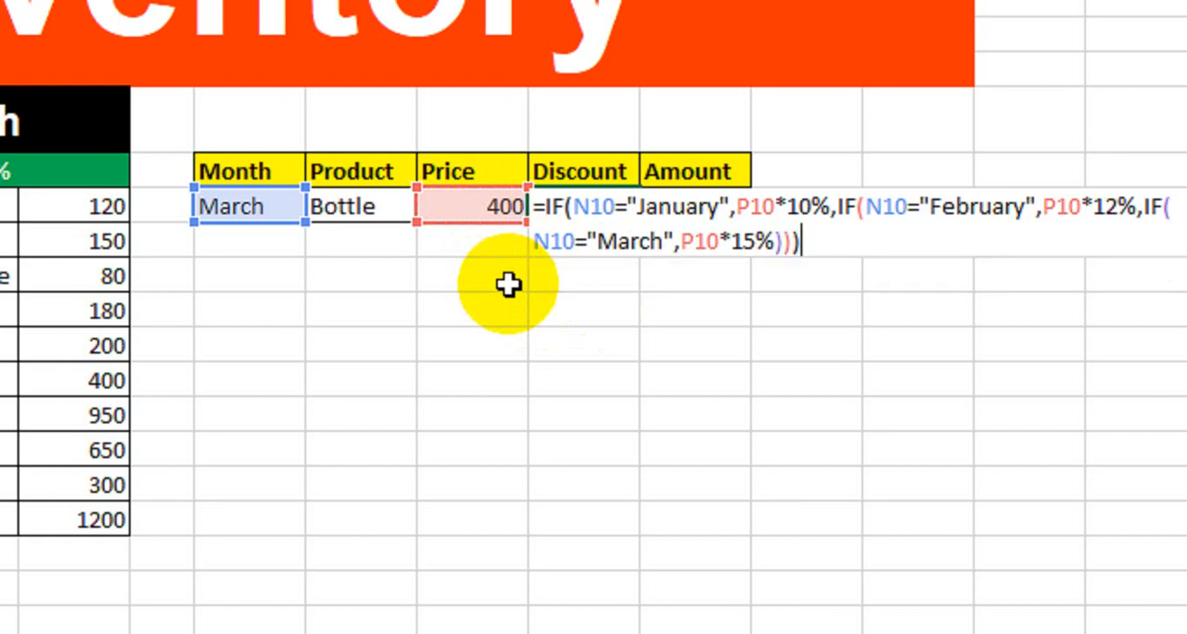
Close all three nested IFs to complete the Discount formula and compare its result with the Bottle row in the March table
key("Return")
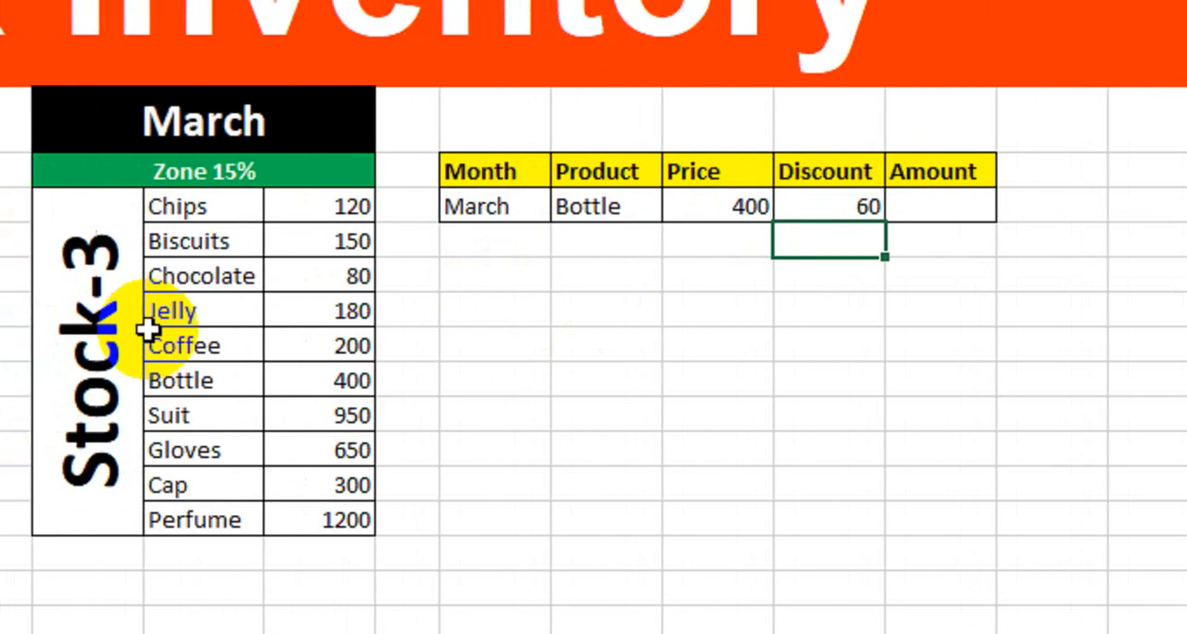
left_click(63, 384)
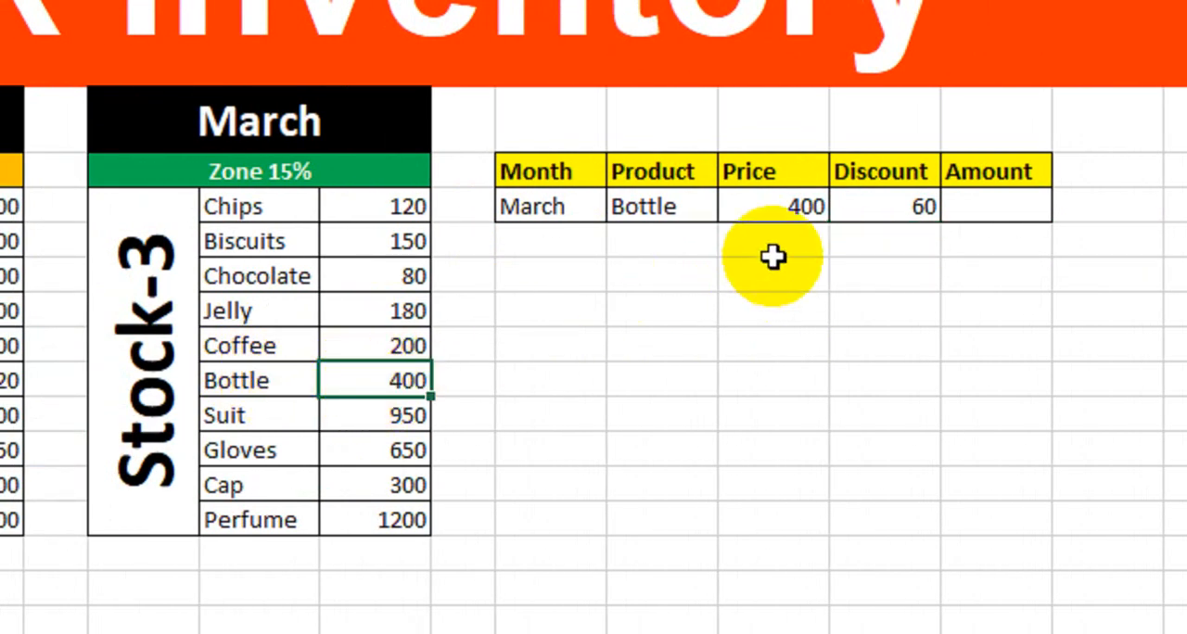
left_click(890, 205)
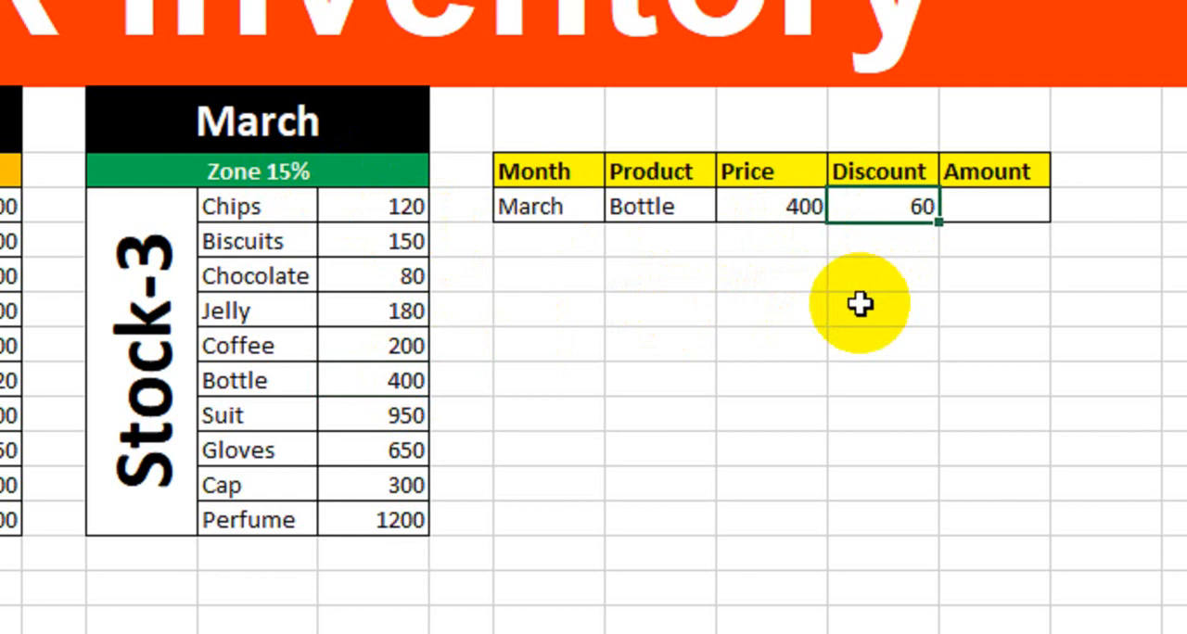
Calculate the Amount in R10 as price minus discount with the formula =P10-Q10
left_click(985, 204)
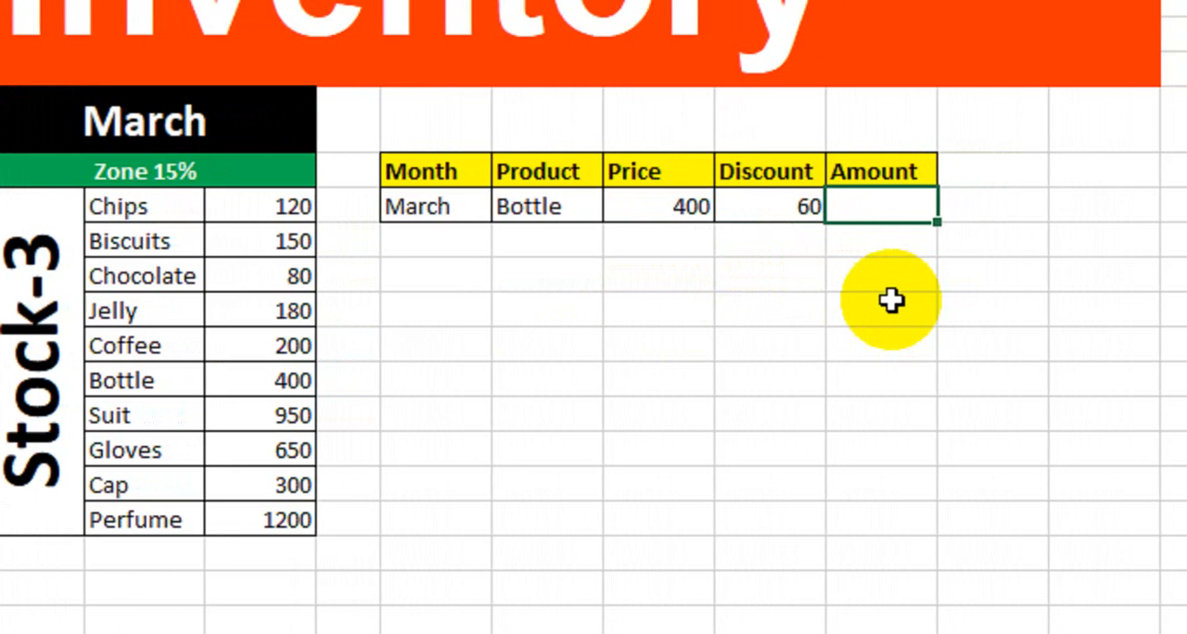
type("=")
left_click(666, 206)
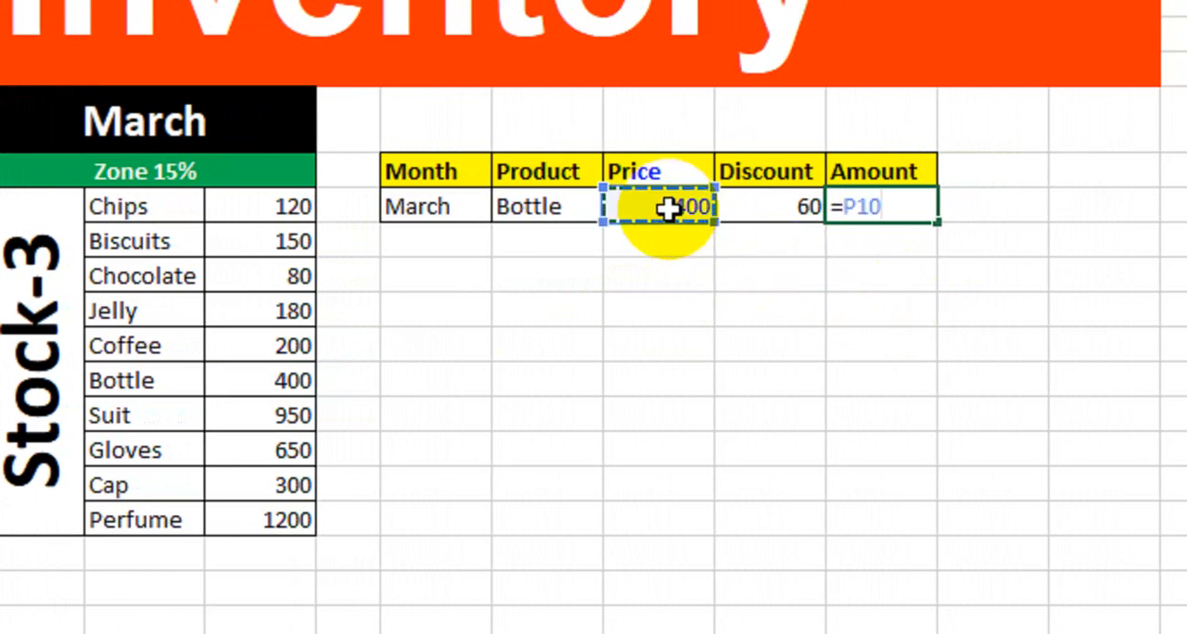
type("-")
left_click(776, 205)
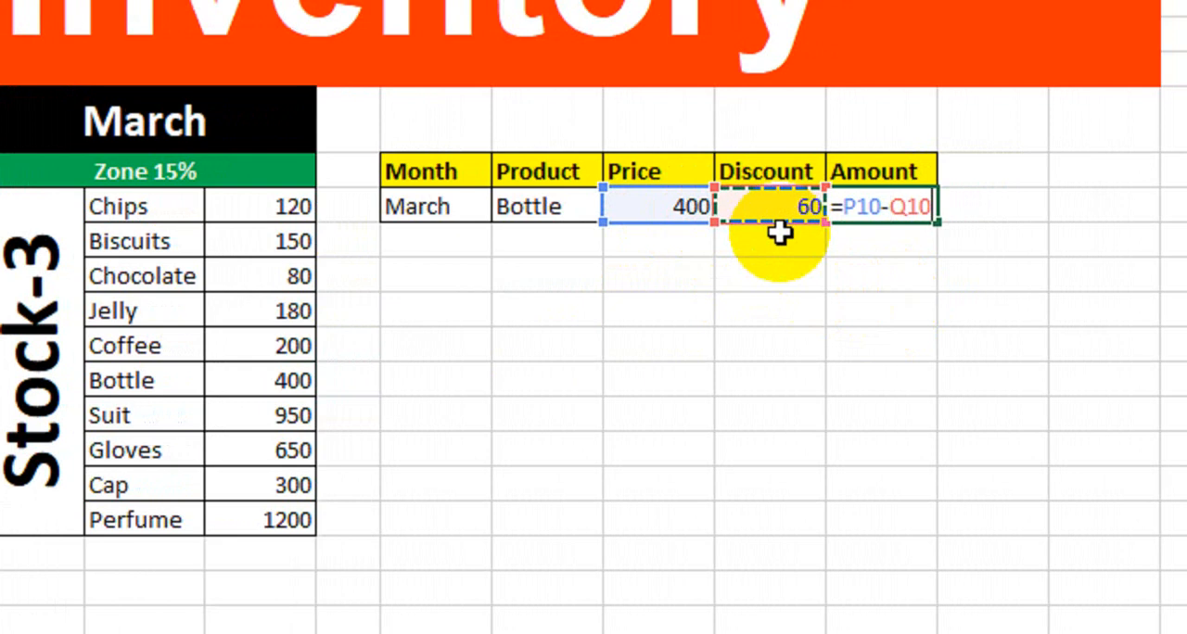
key("Return")
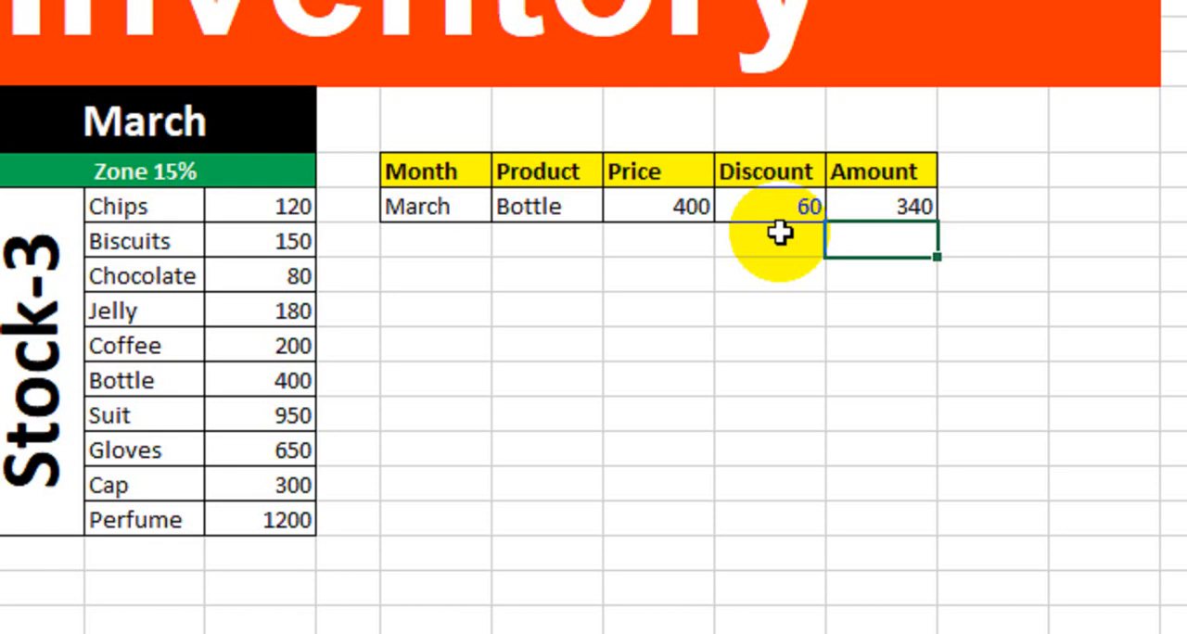
key("Up")
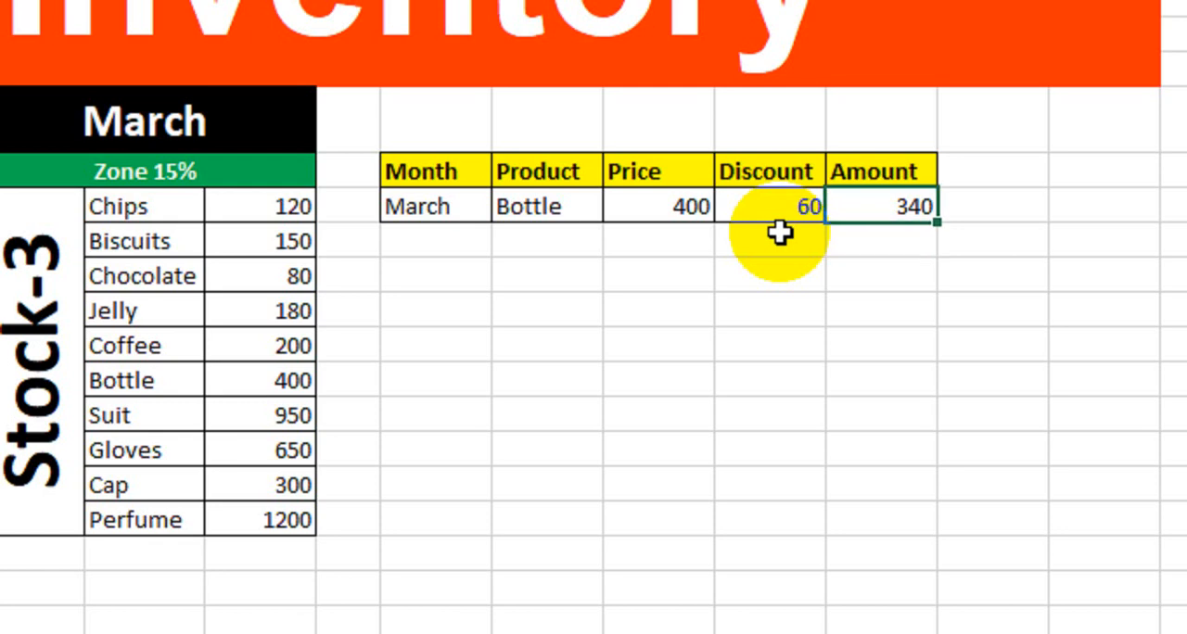
Check the Month dropdown's options and review the Price, Discount and Amount cells for the March Bottle entry
left_click(454, 206)
left_click(501, 207)
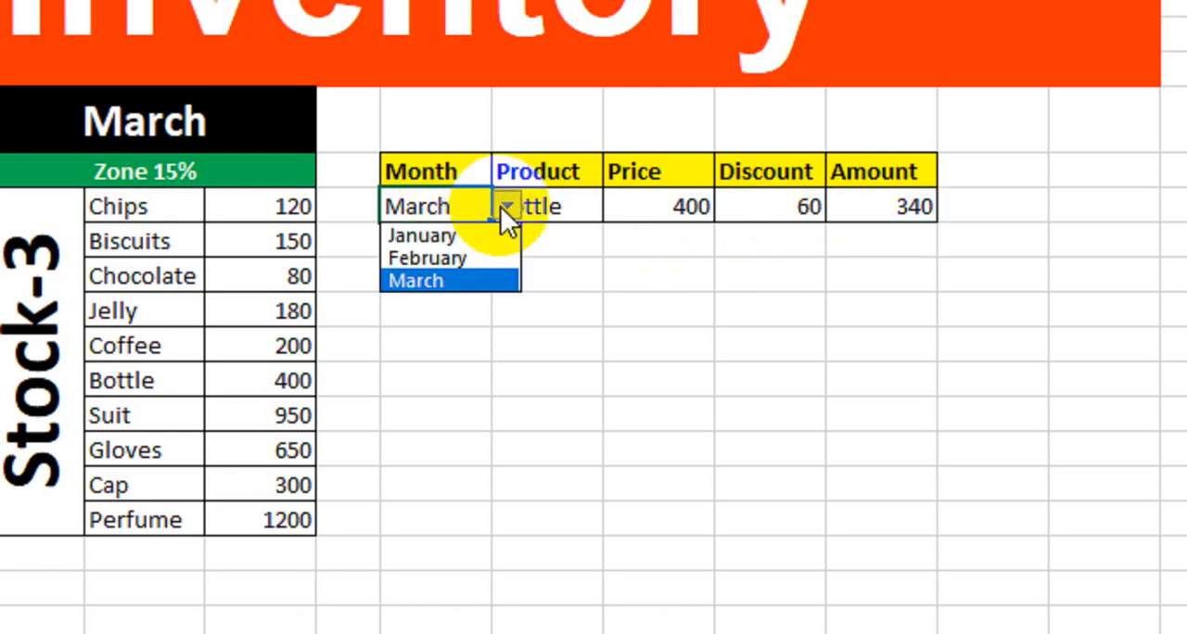
left_click(547, 265)
left_click(688, 214)
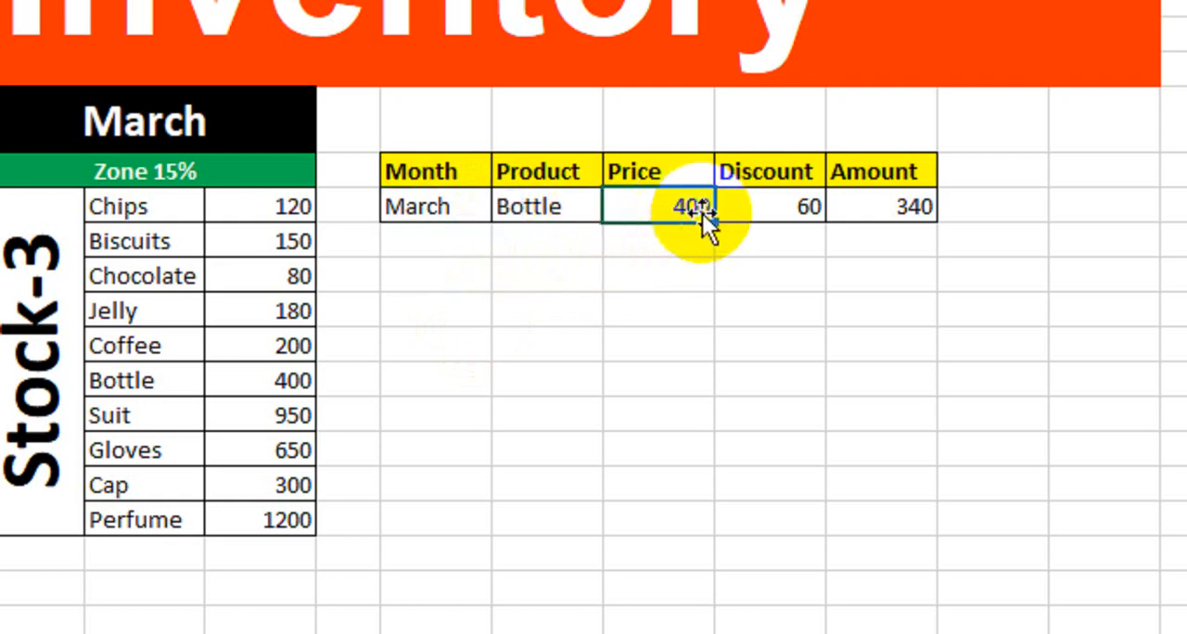
left_click(770, 206)
left_click(856, 206)
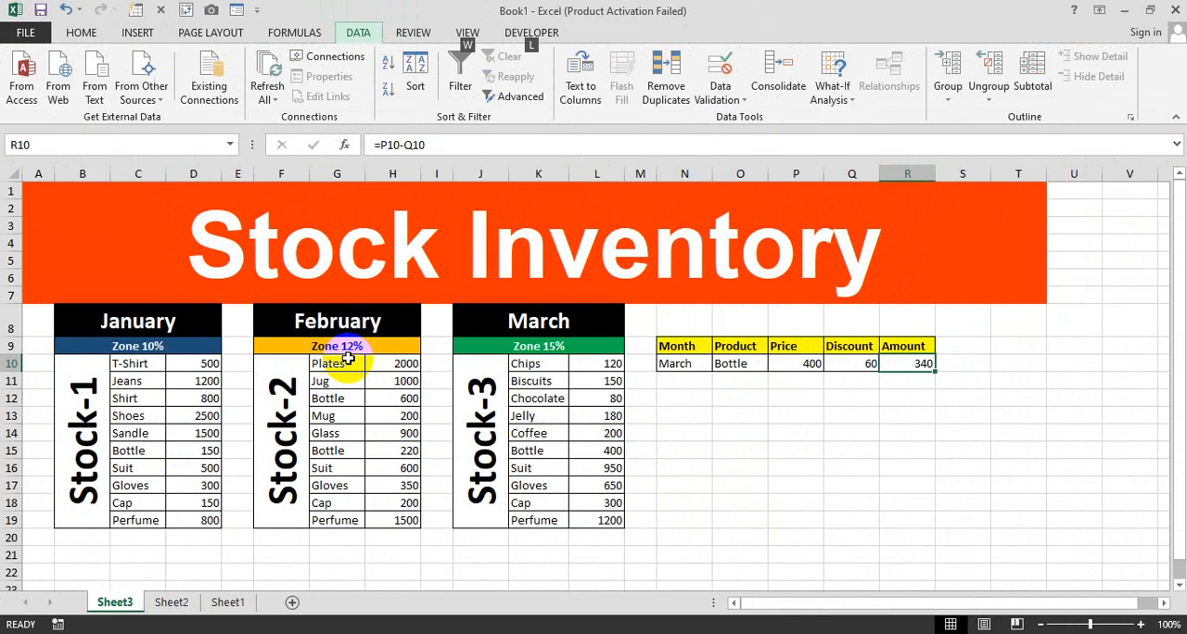
left_click(684, 409)
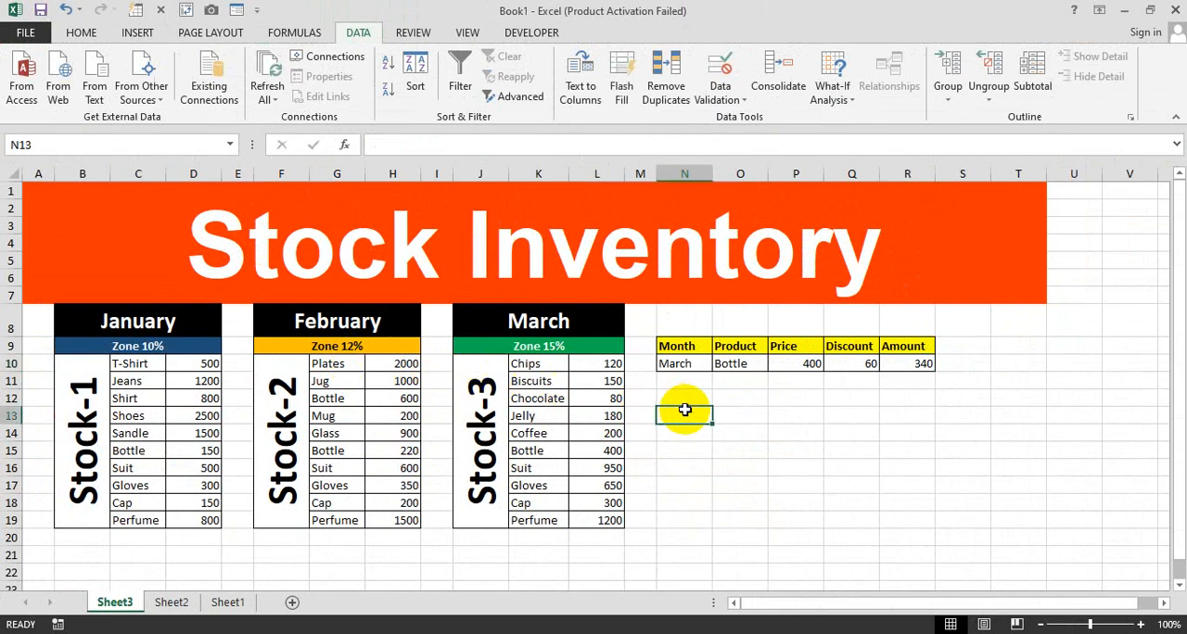